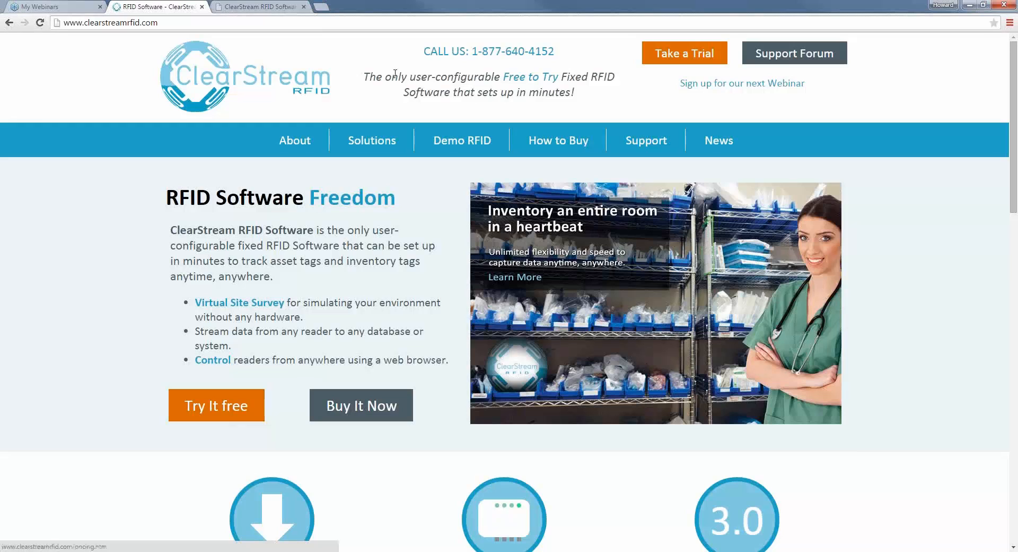
- Look over the discussion categories on the ClearStream RFID Software Community Forum and return to the ClearStream RFID homepage
left_click(259, 6)
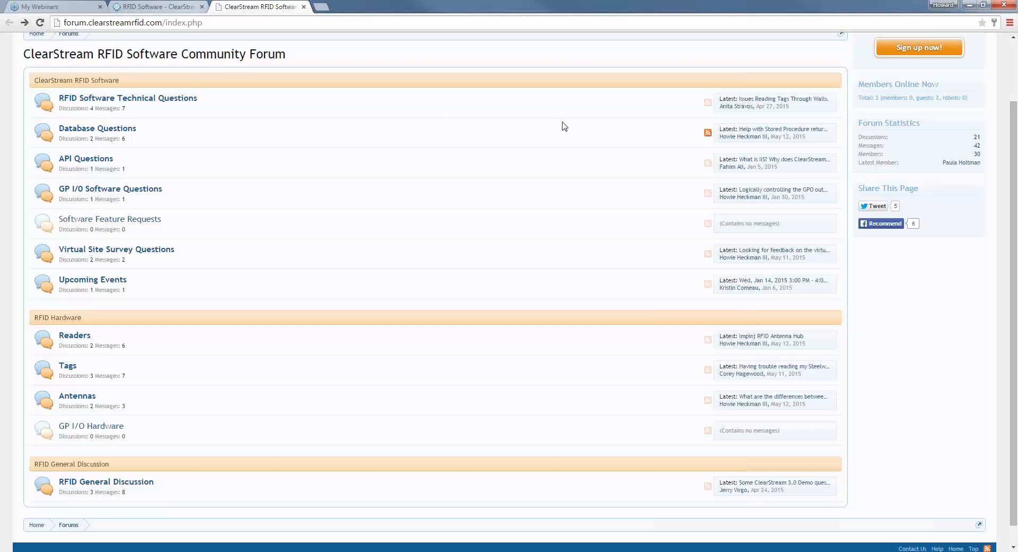
left_click(181, 7)
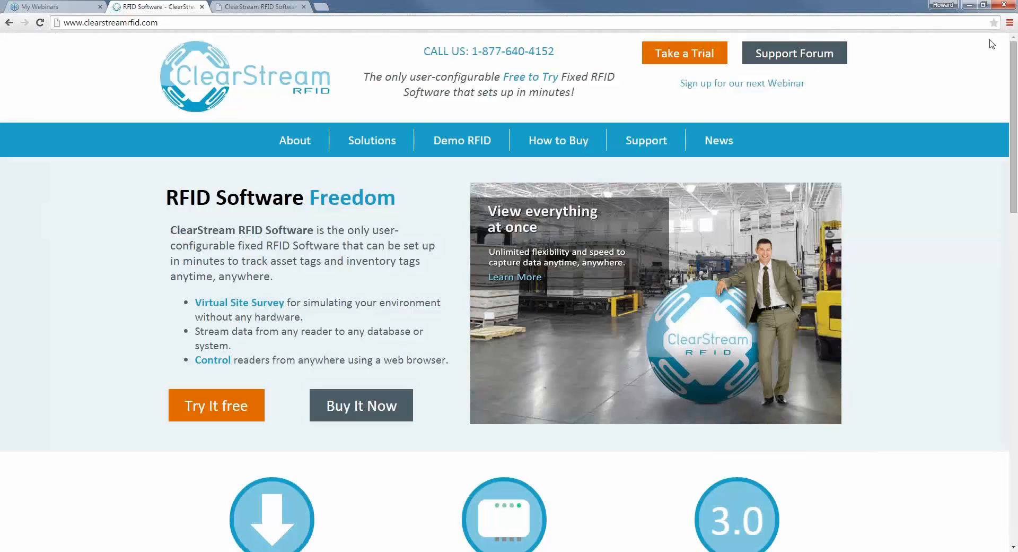
- Switch to the ClearStream RFID application and set Process 1's source type to RFID in the profile configuration
left_click(972, 6)
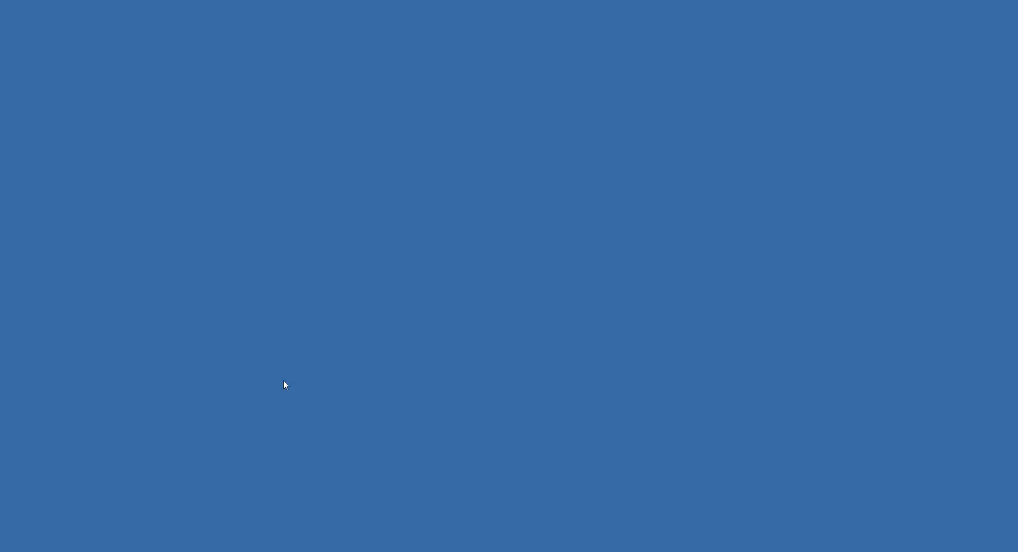
left_click(272, 551)
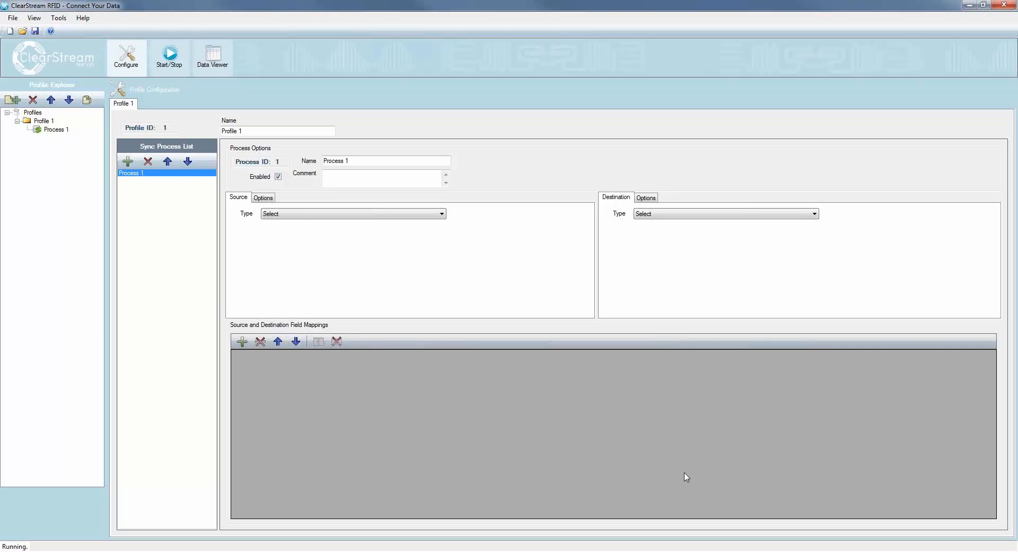
left_click(125, 65)
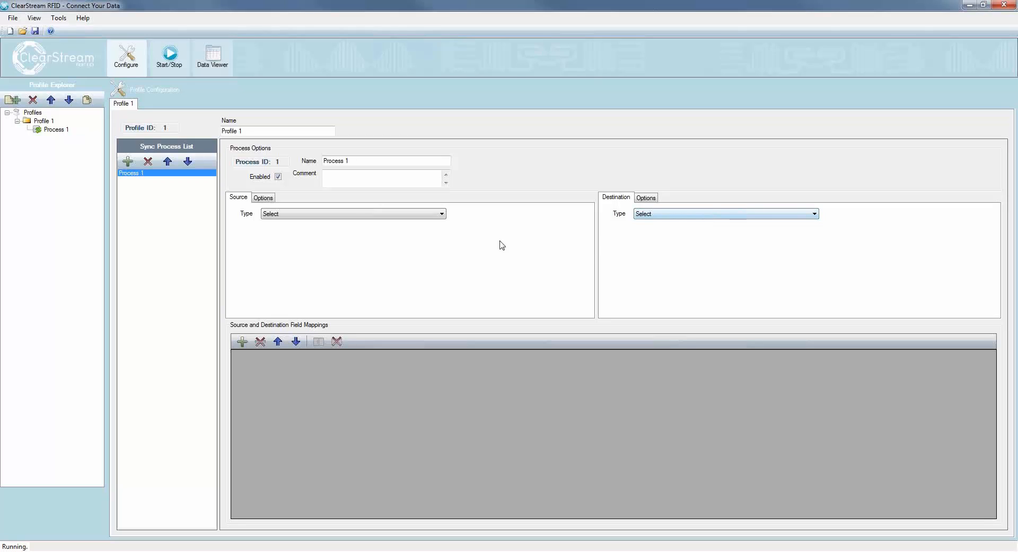
left_click(355, 216)
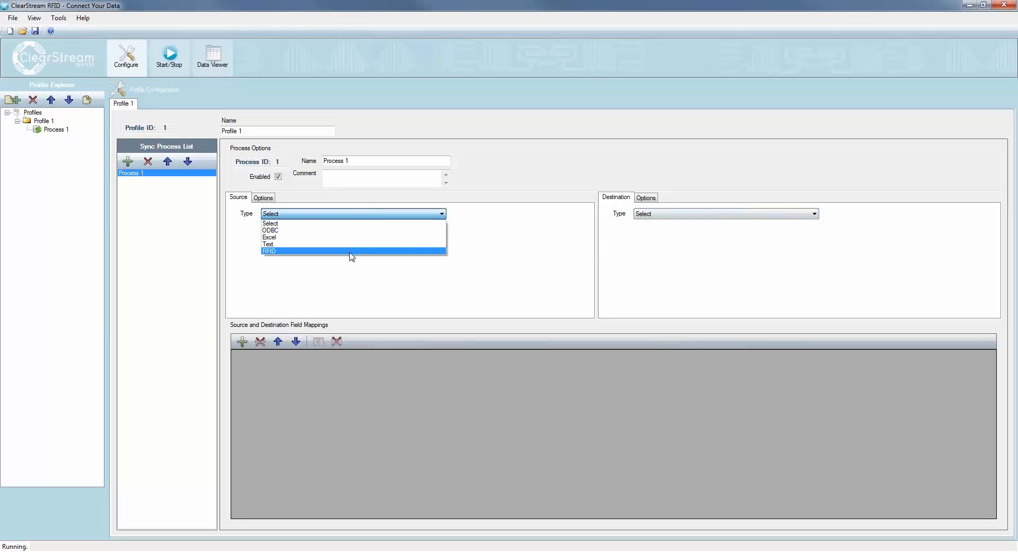
left_click(351, 253)
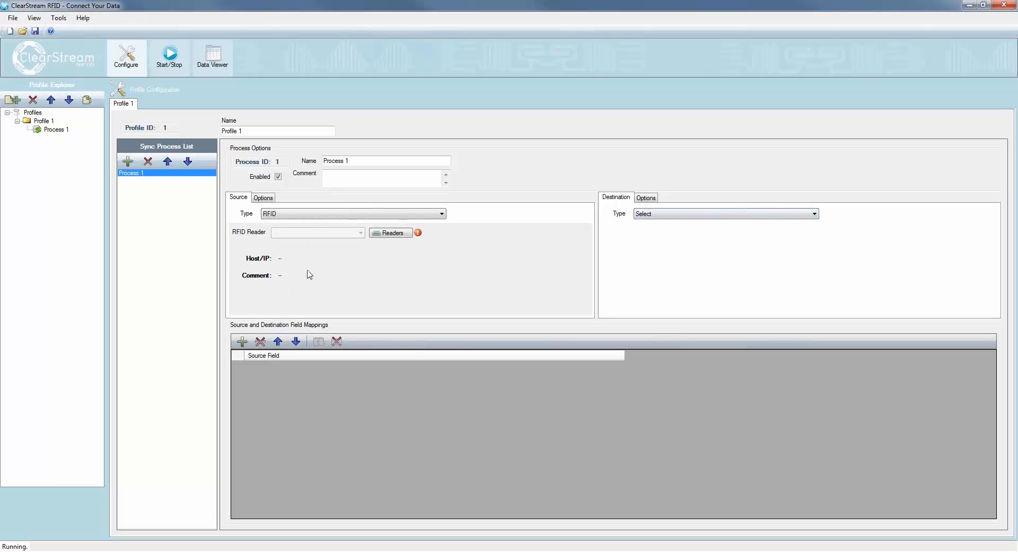
- Set Process 1's destination to ODBC with the ClearStream RFID Sample - System datasource and the RFID Tag List table
left_click(814, 214)
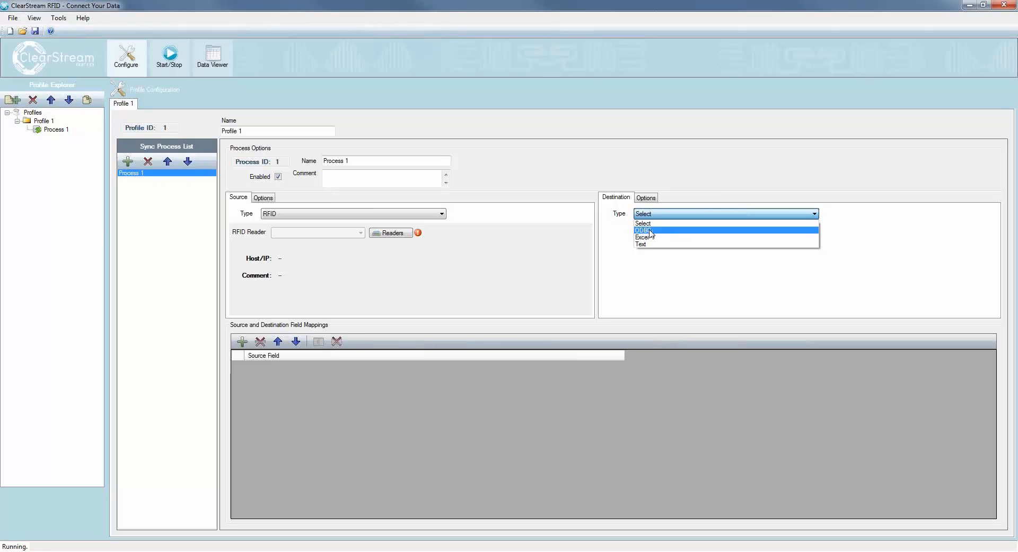
left_click(655, 231)
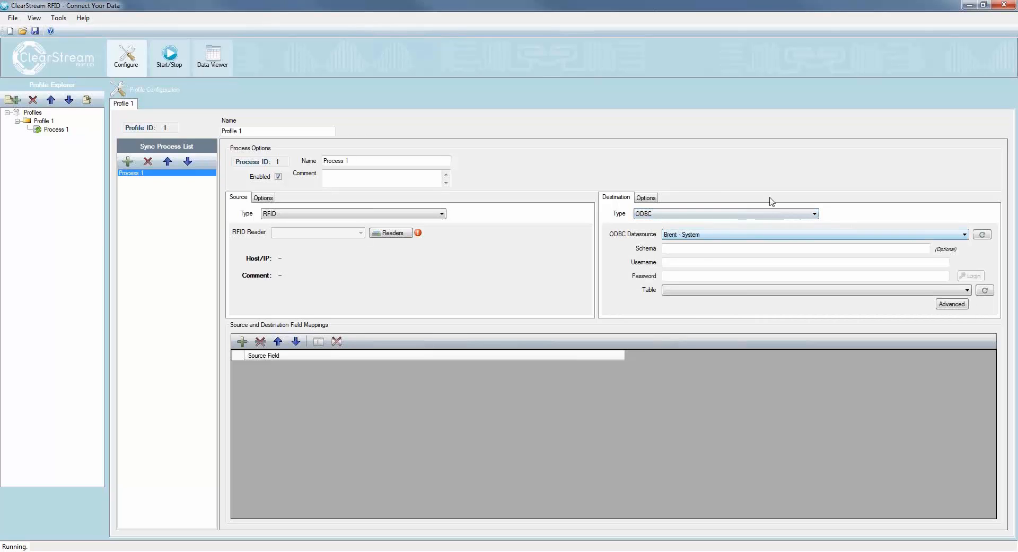
left_click(942, 235)
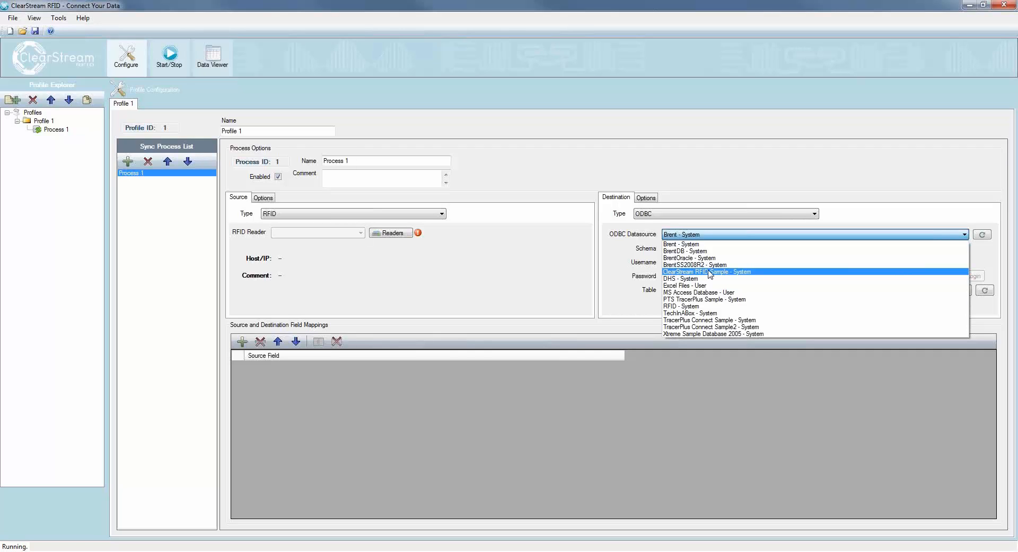
left_click(709, 272)
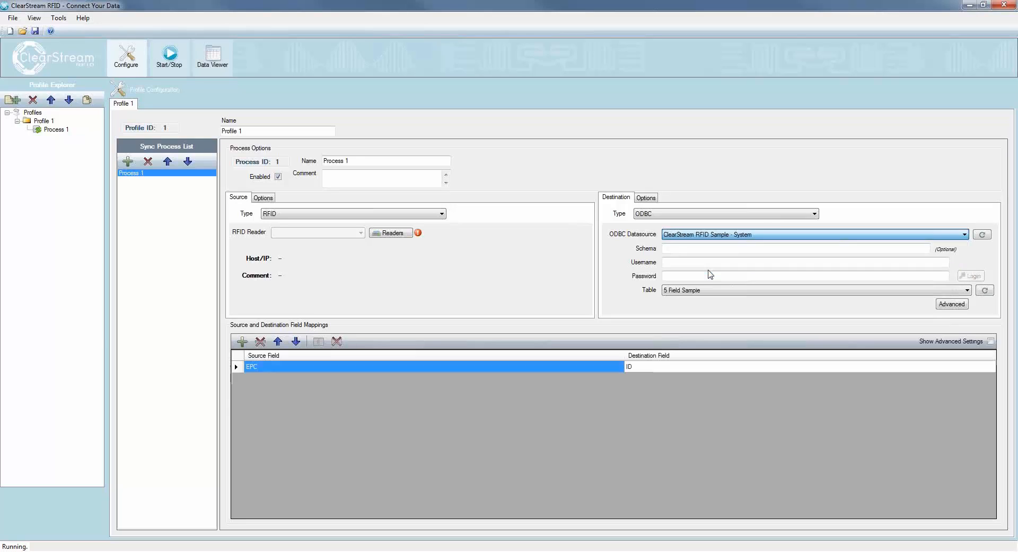
left_click(737, 295)
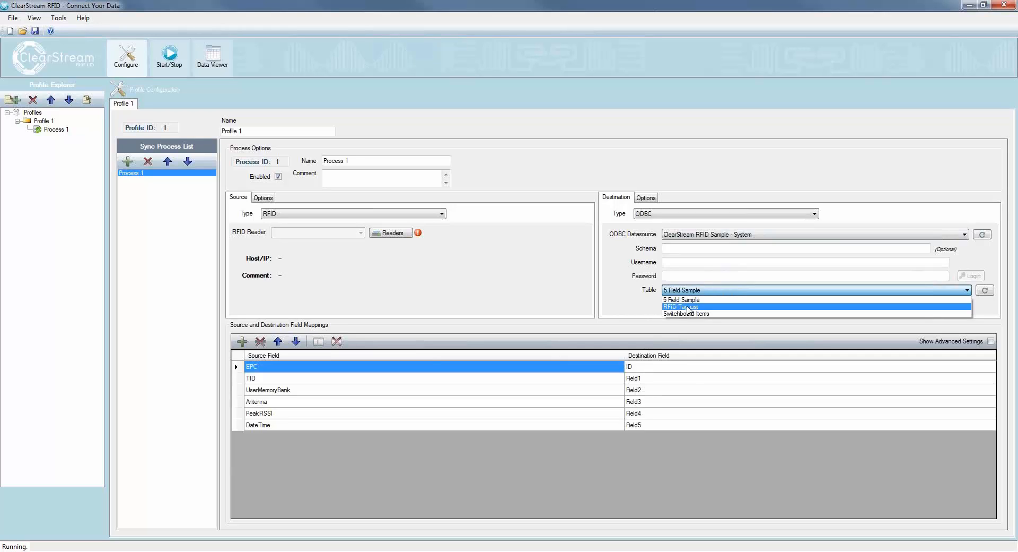
left_click(688, 308)
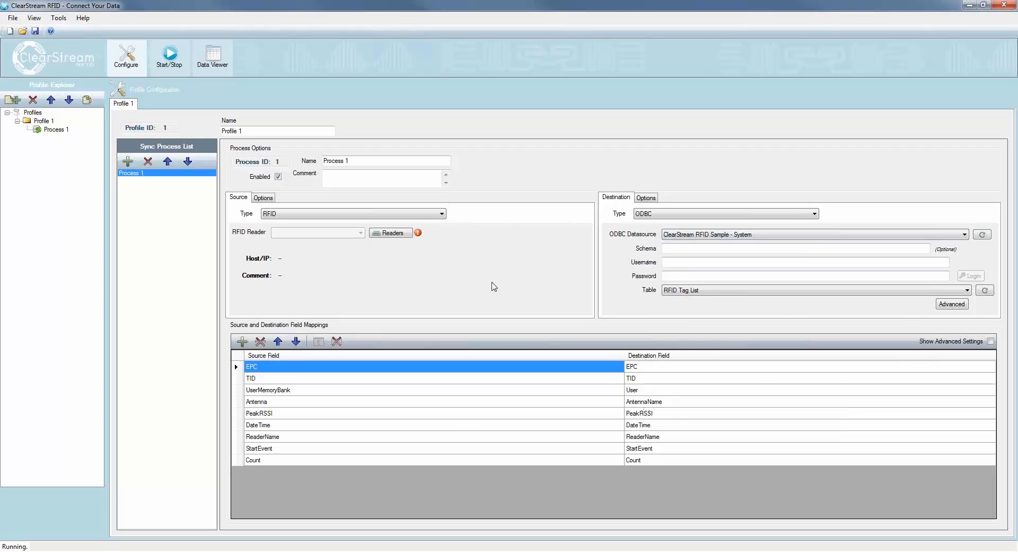
- Add a second sync process to Profile 1 and remove it again
left_click(128, 162)
left_click(131, 180)
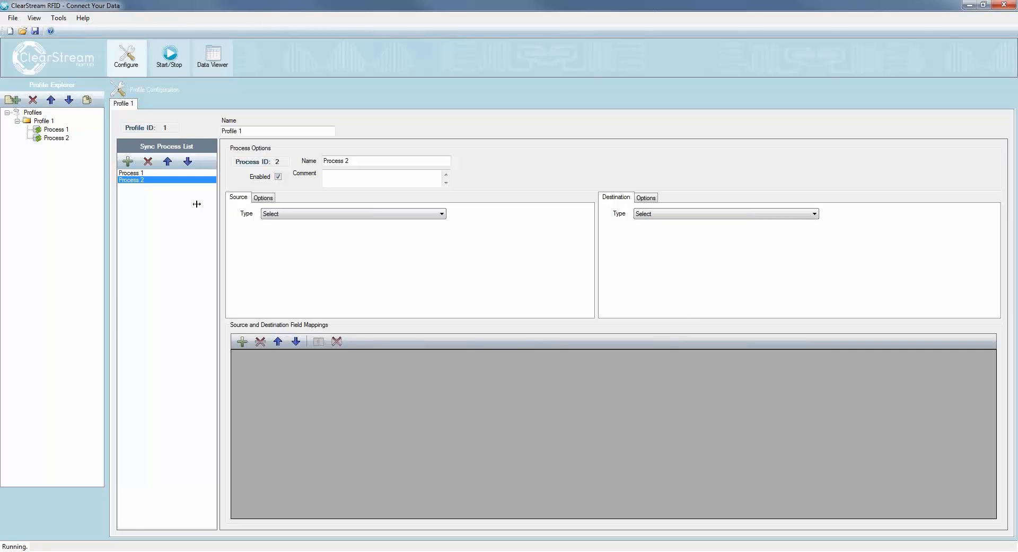
left_click(147, 161)
left_click(149, 173)
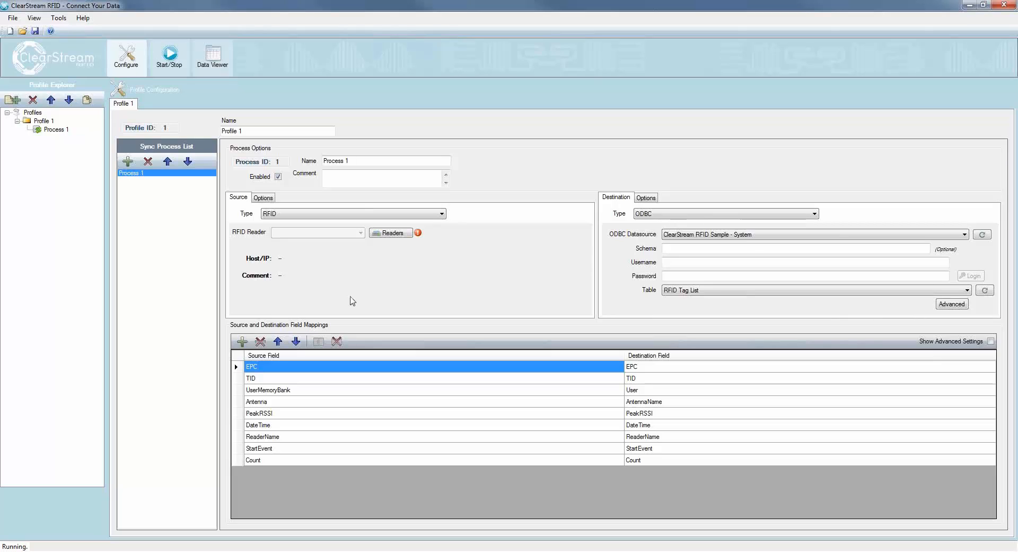
- Add a Motorola fixed RFID reader for the source and name it Stockroom 1
left_click(390, 237)
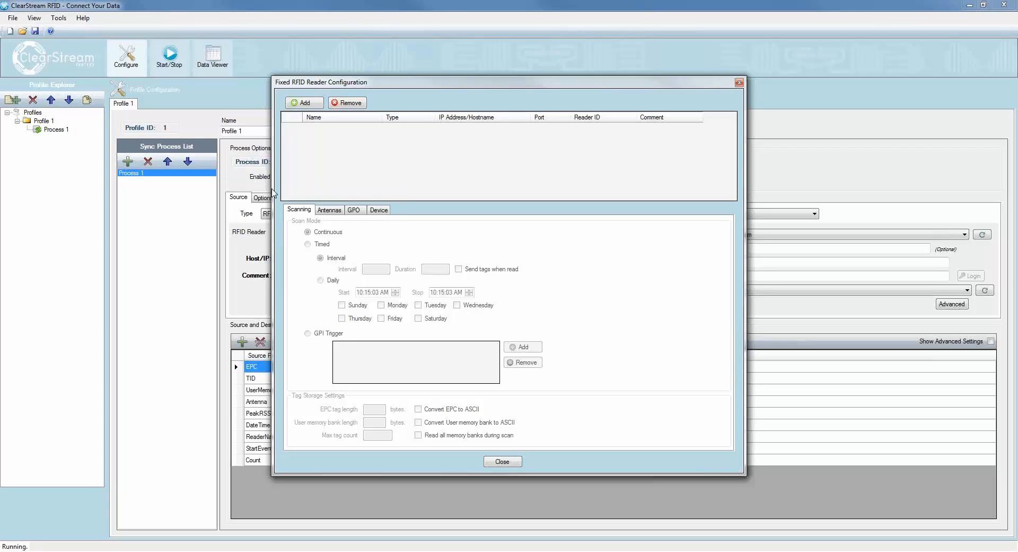
left_click(305, 104)
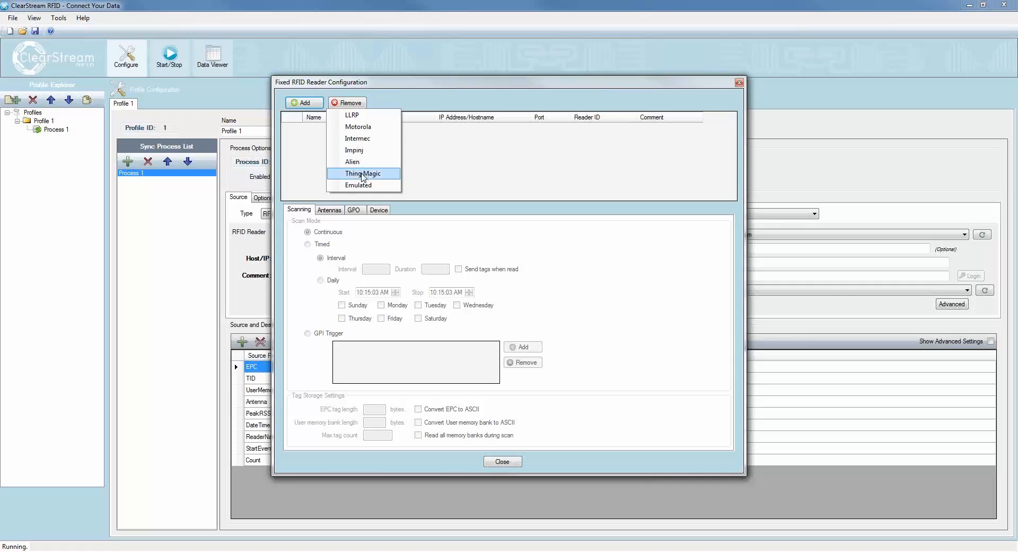
left_click(357, 127)
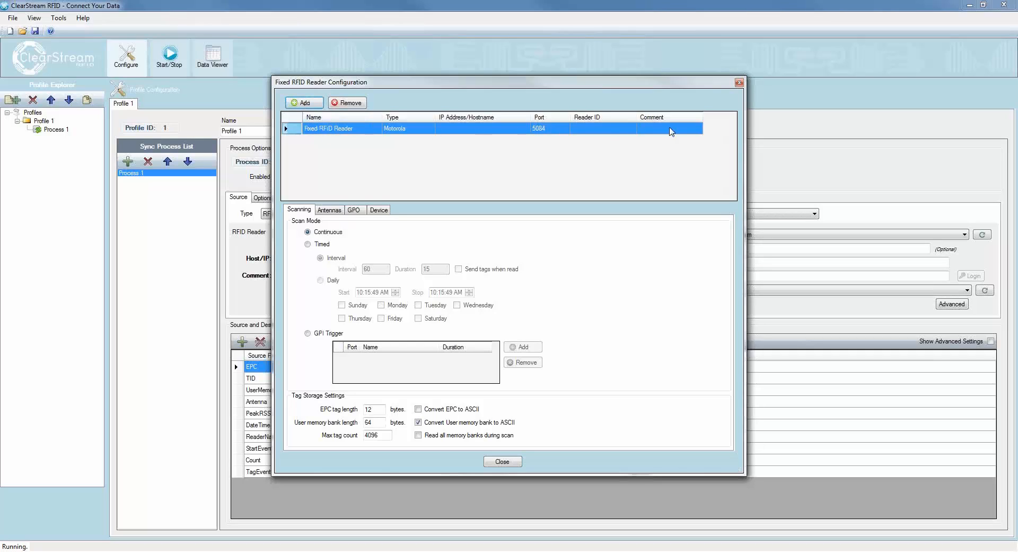
left_click(331, 130)
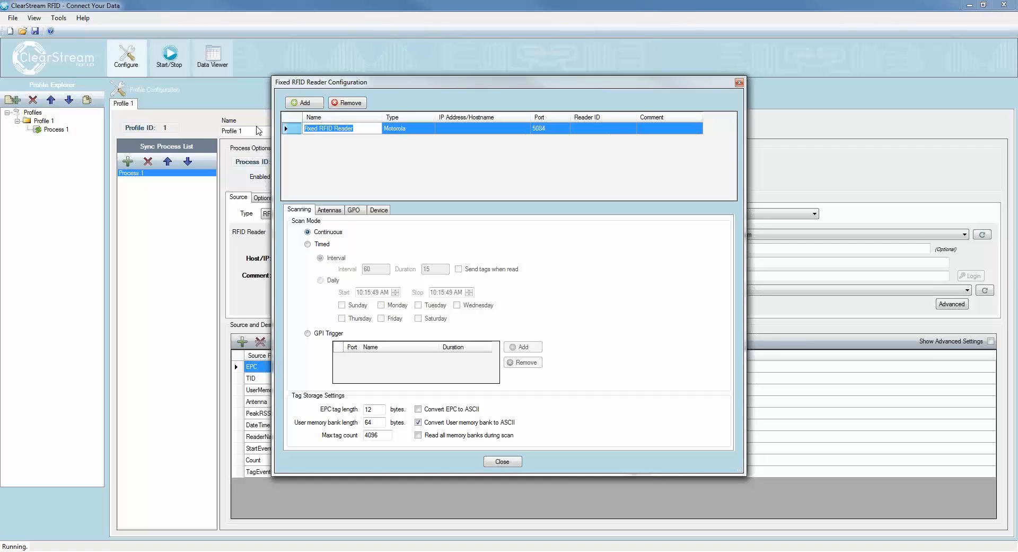
type("Stockroom 1")
- Set the Stockroom 1 reader's IP address to 192.168.4.125
left_click(455, 130)
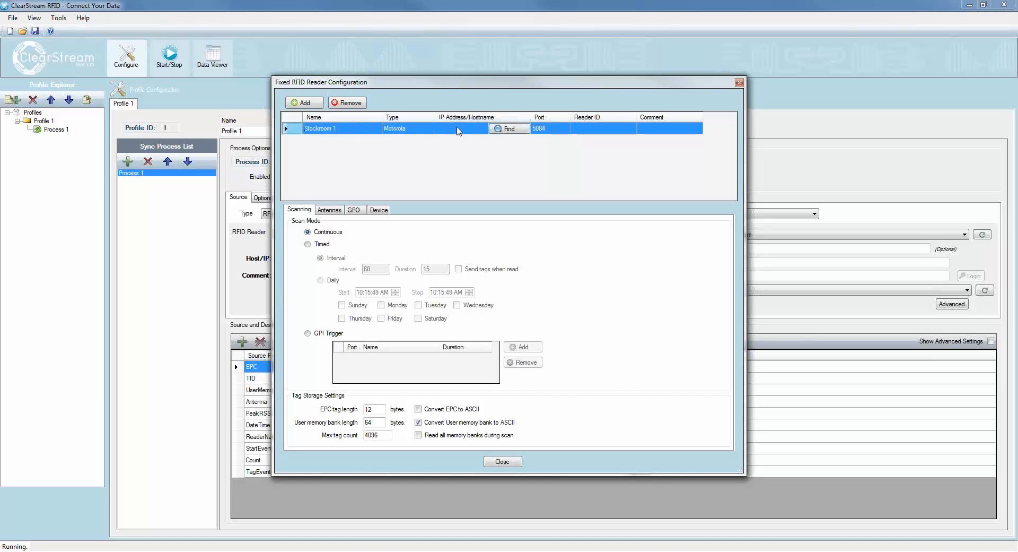
left_click(460, 131)
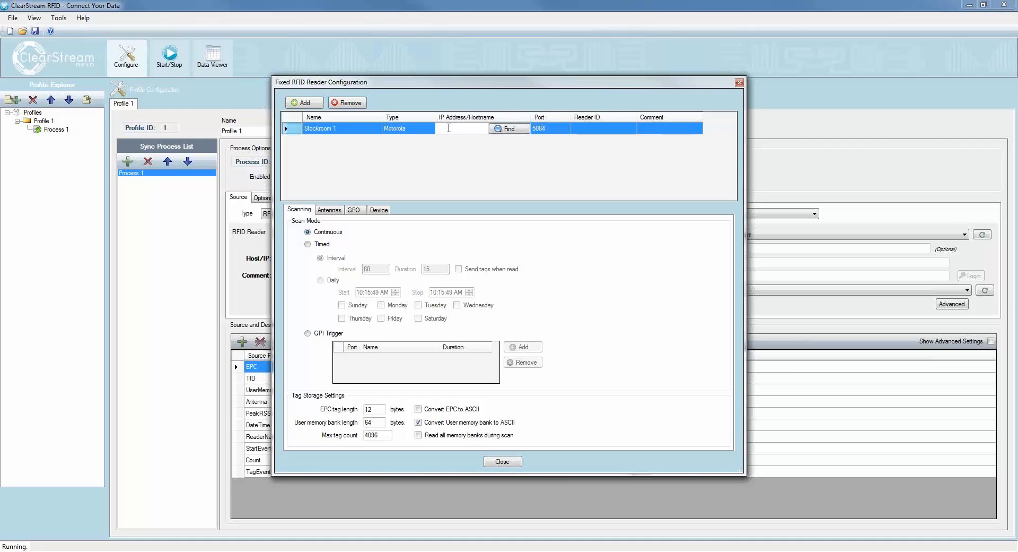
type("192.168.4.125")
left_click(663, 129)
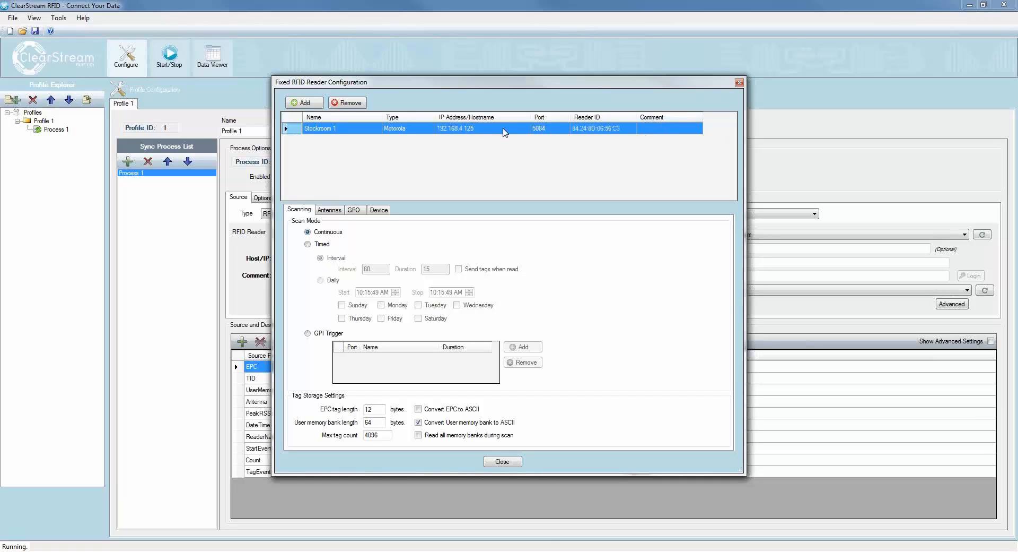
left_click(485, 133)
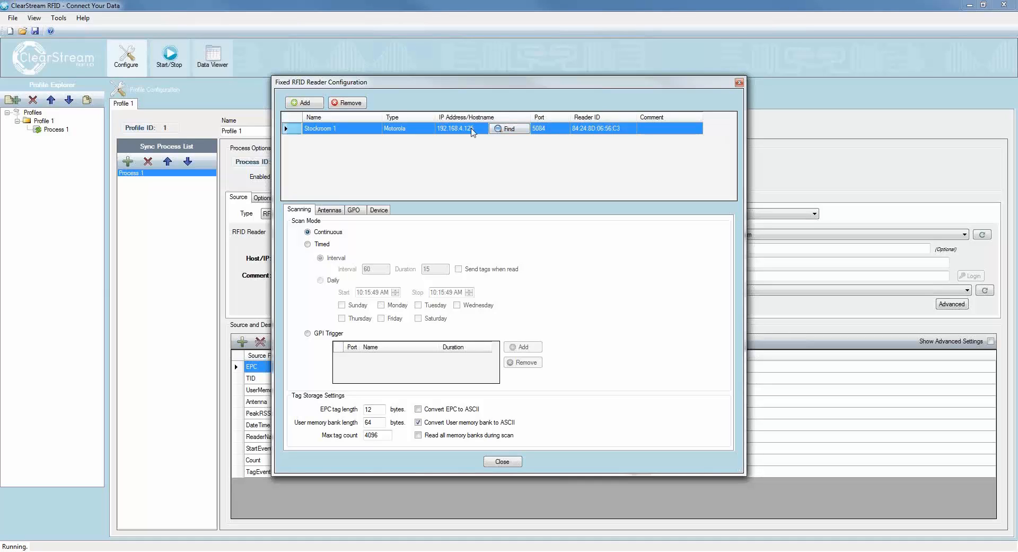
left_click(478, 129)
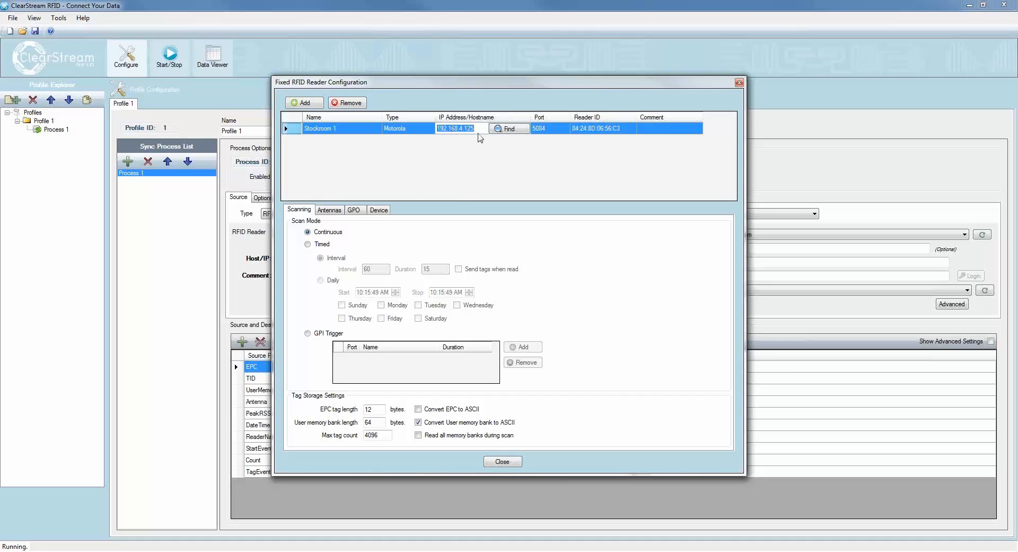
left_click(654, 132)
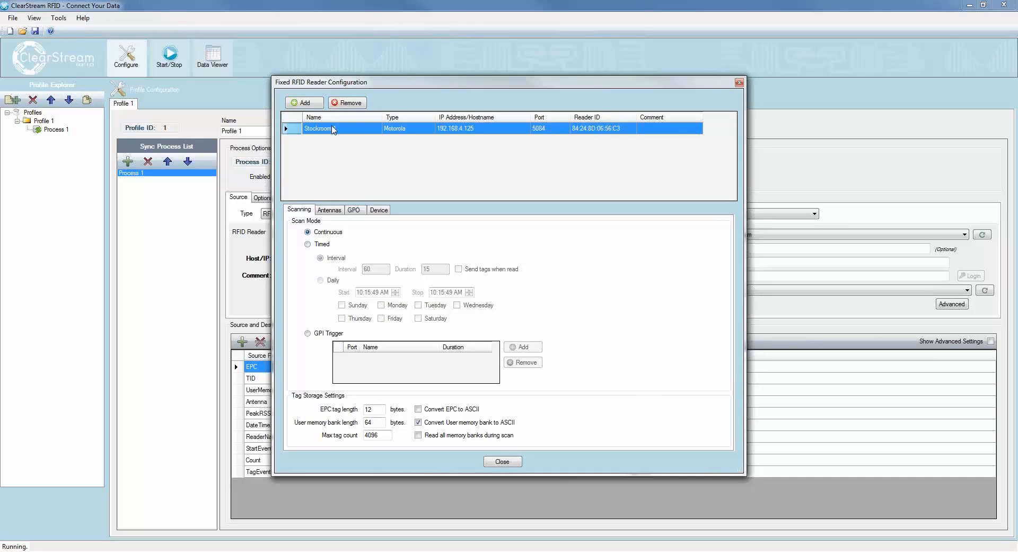
- Close the reader configuration and keep Stockroom 1 as the source RFID reader for Process 1
left_click(514, 461)
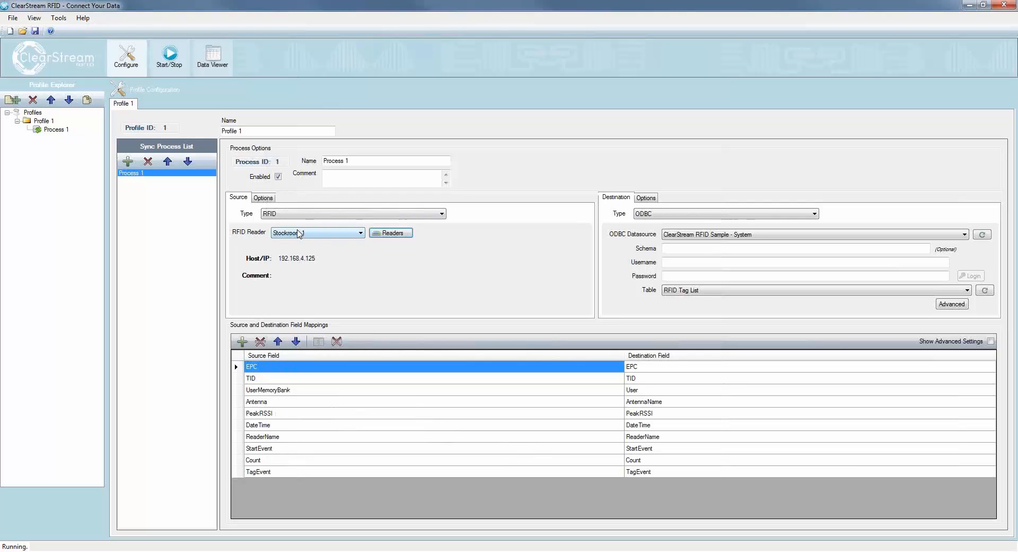
left_click(361, 233)
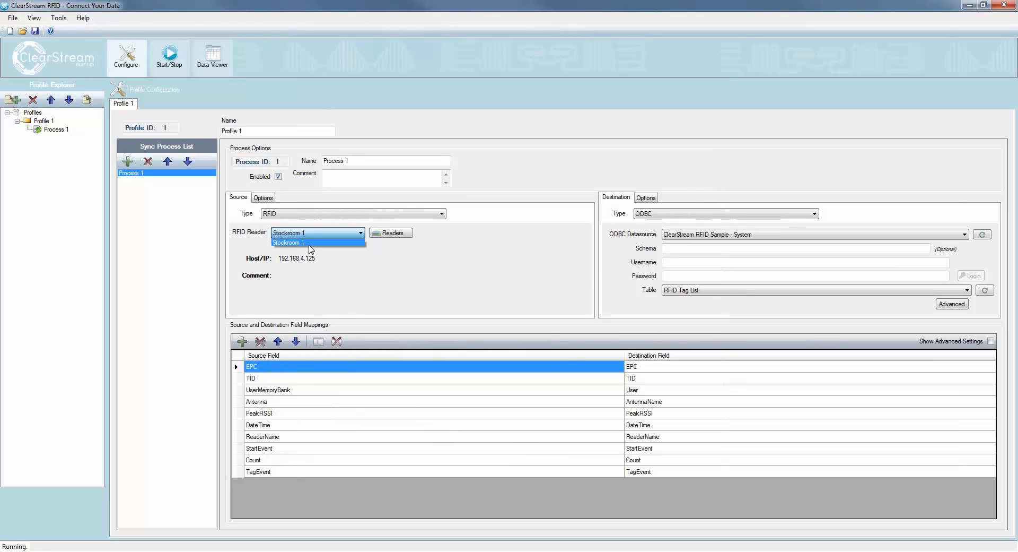
left_click(382, 288)
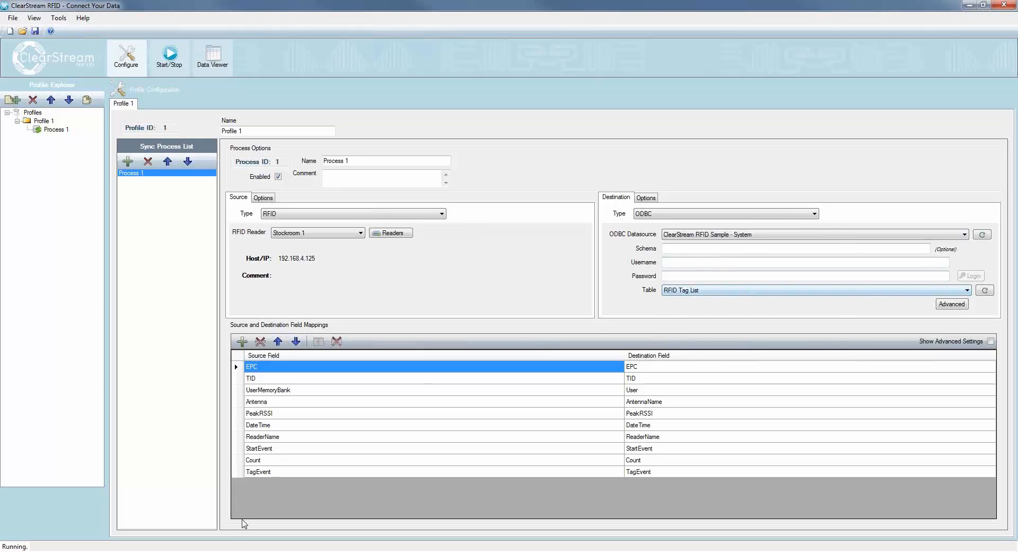
- Switch to Access to examine the RFID Tag List table, widen its AntennaName column, and return to ClearStream RFID
mouse_move(278, 550)
left_click(327, 539)
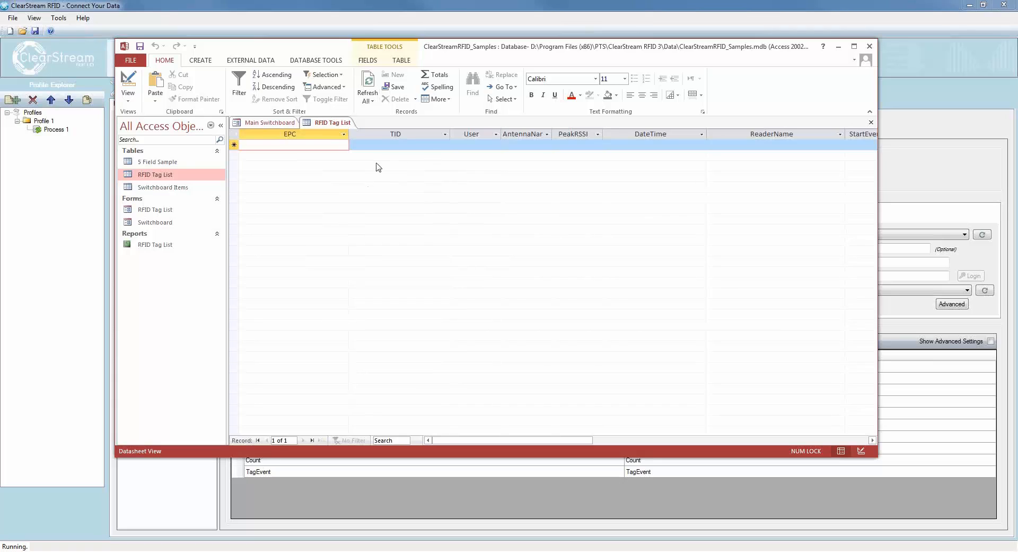
left_click_drag(552, 134, 578, 134)
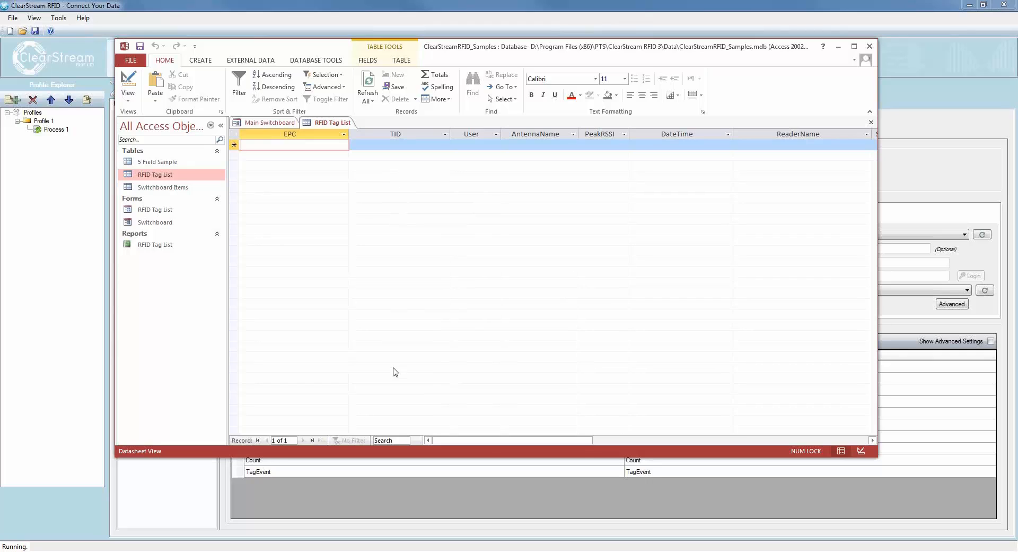
left_click(838, 46)
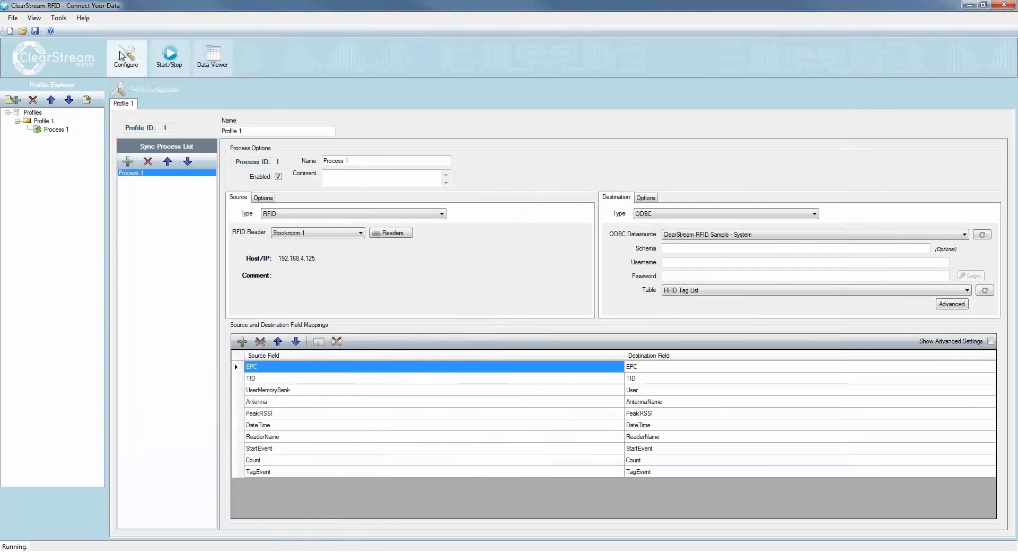
- Save the project in the Projects folder as webinar_demo
left_click(35, 31)
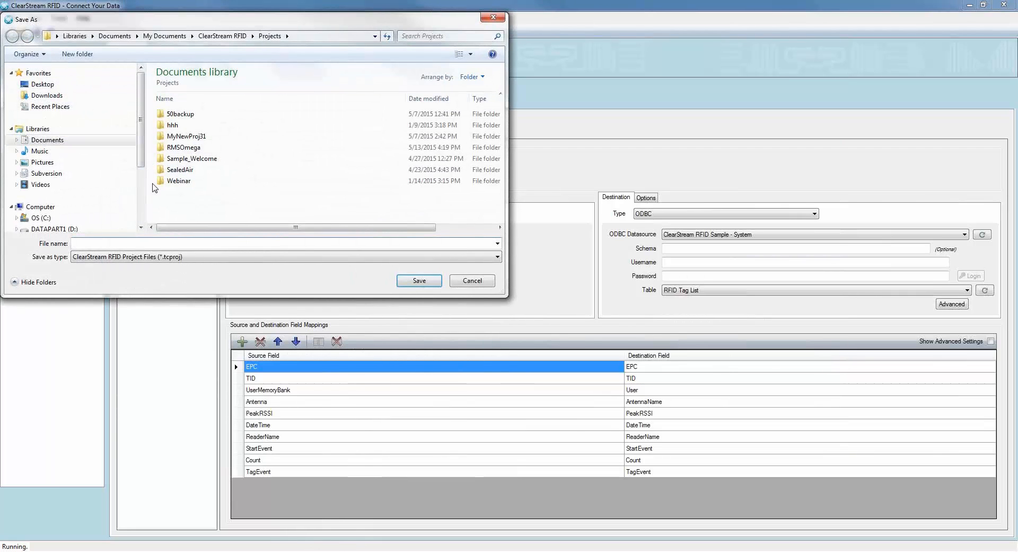
type("webinar_demo")
key("Return")
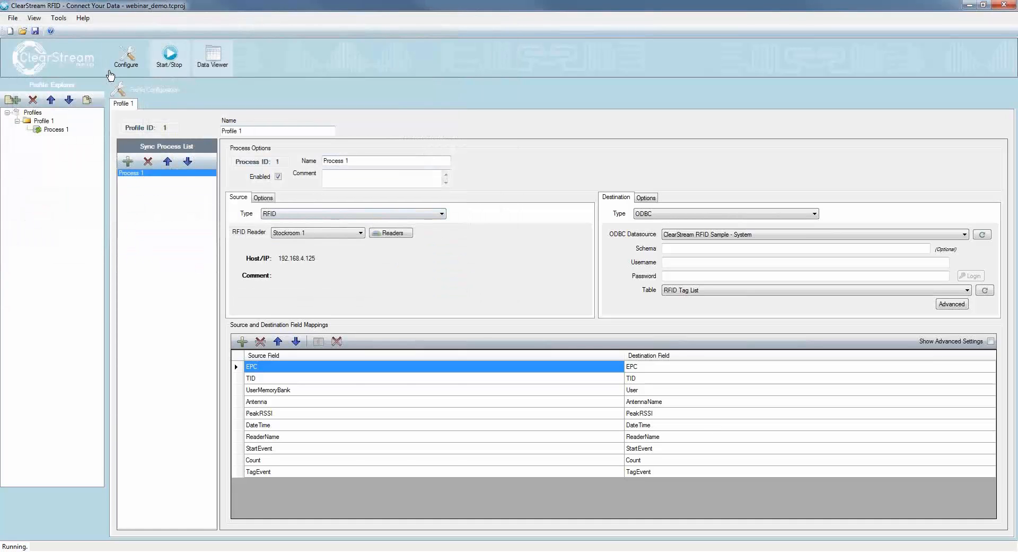
- Start the selected Stockroom 1 reader from the profile synchronization view
left_click(168, 55)
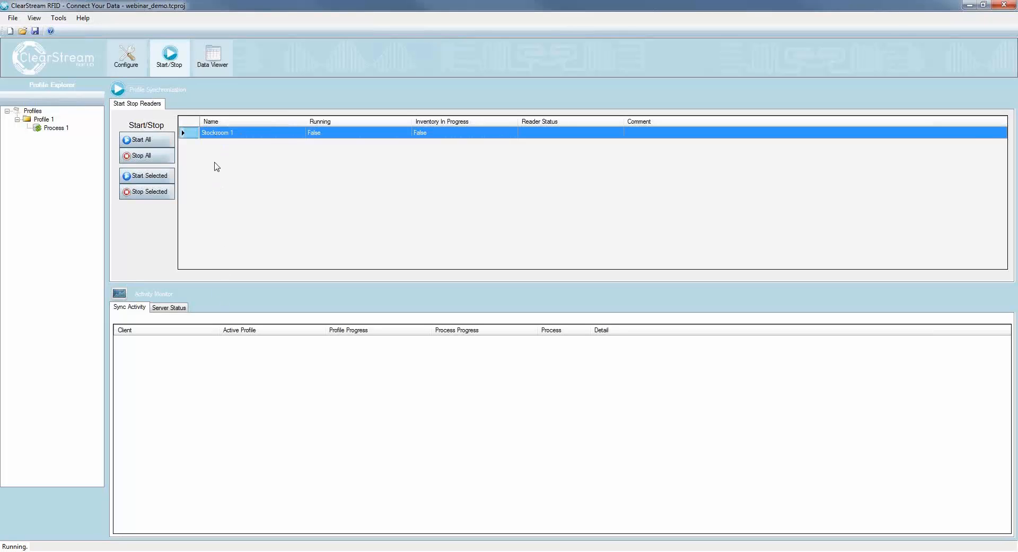
left_click(144, 178)
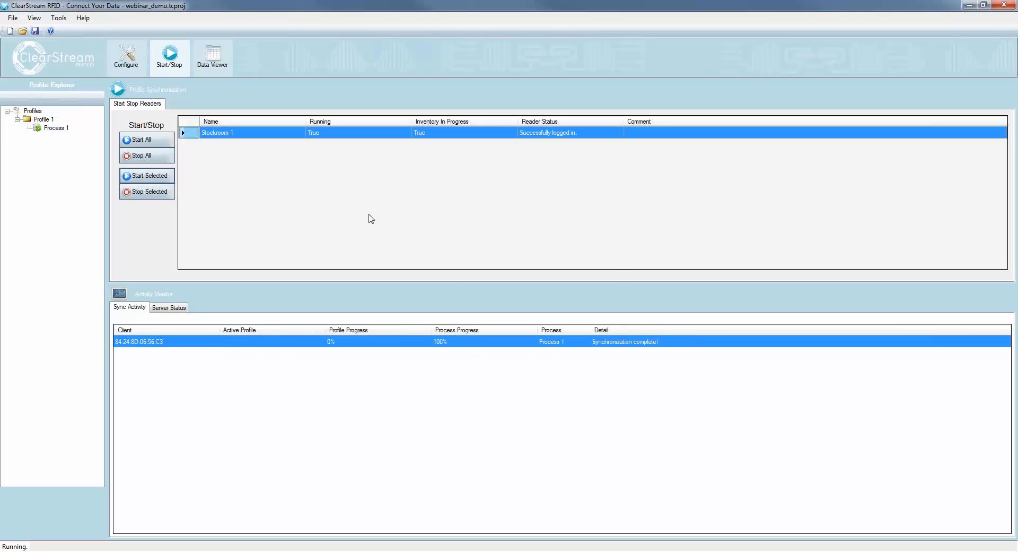
- Stop the Stockroom 1 reader, switch to Access, and refresh the RFID Tag List table
left_click(150, 194)
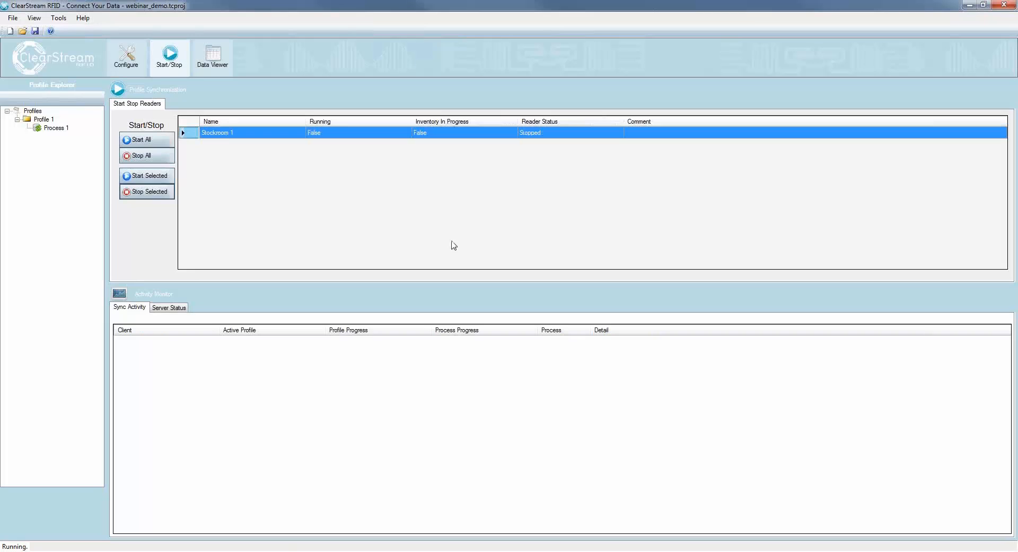
left_click(349, 551)
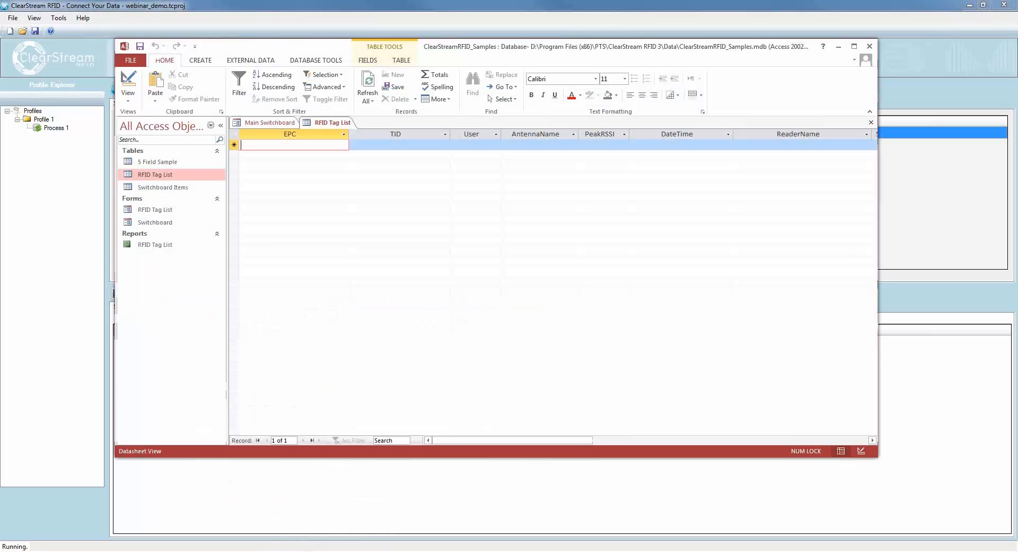
left_click(367, 82)
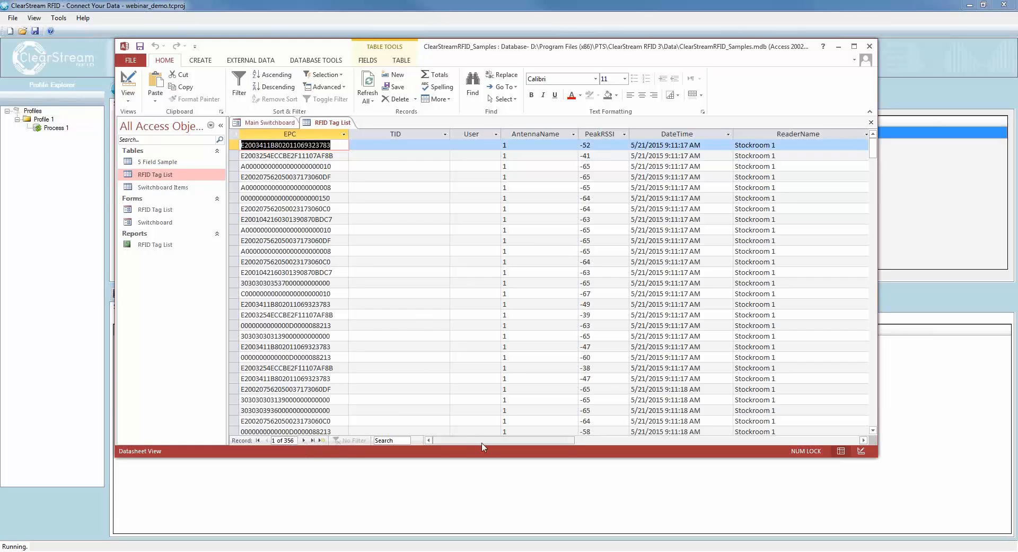
- Examine the AntennaName and ReaderName values of the tag reads and widen the StartEvent column
left_click_drag(498, 442, 506, 444)
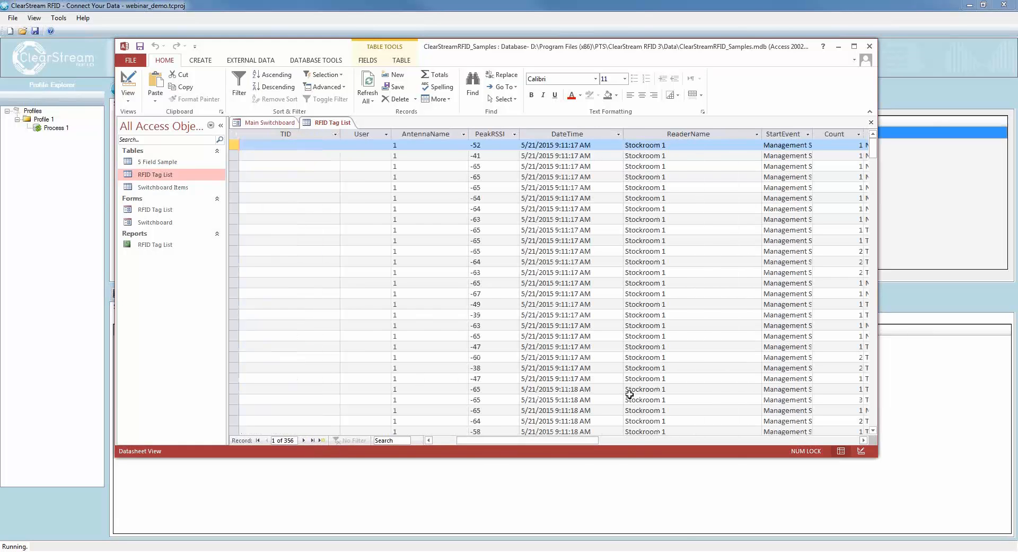
left_click_drag(599, 441, 601, 439)
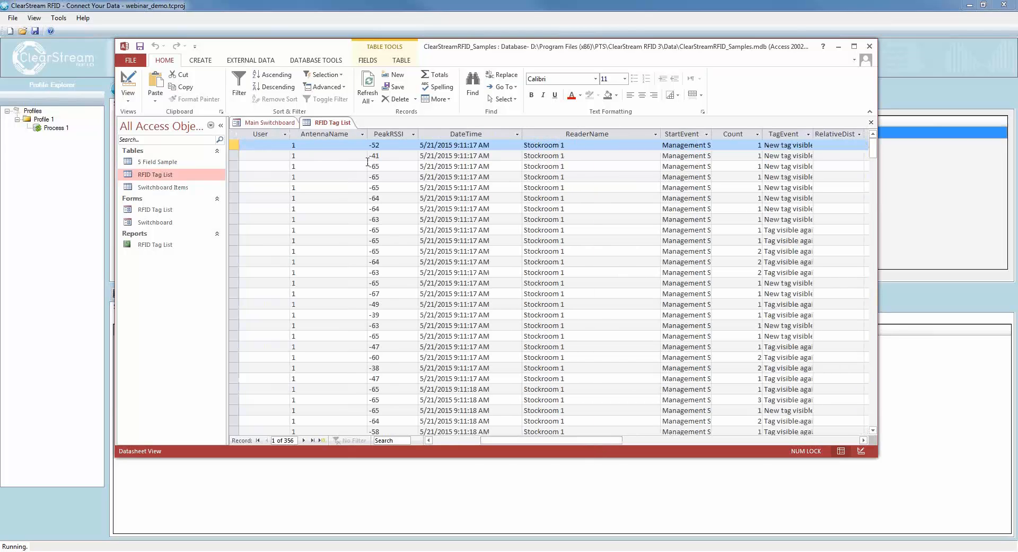
left_click(313, 144)
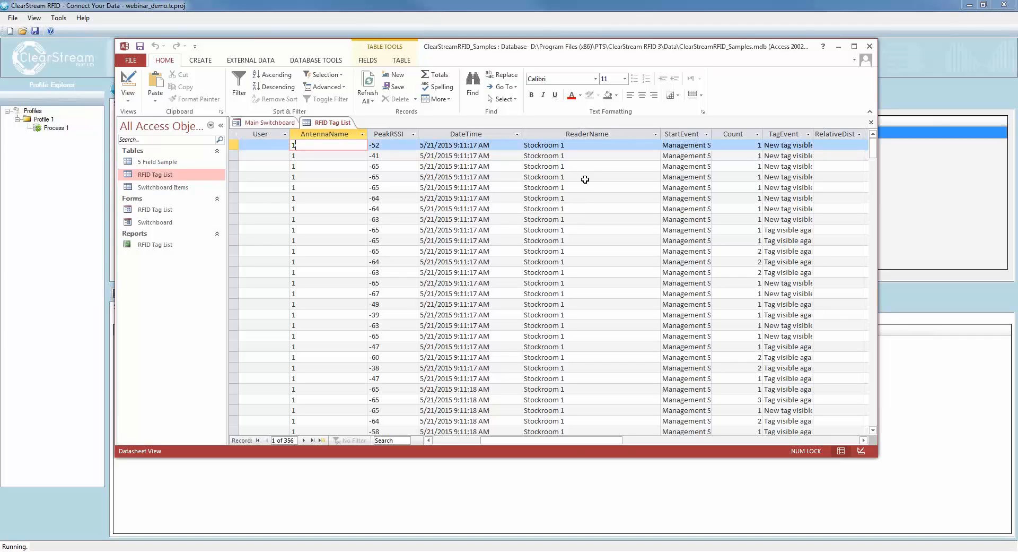
left_click(550, 145)
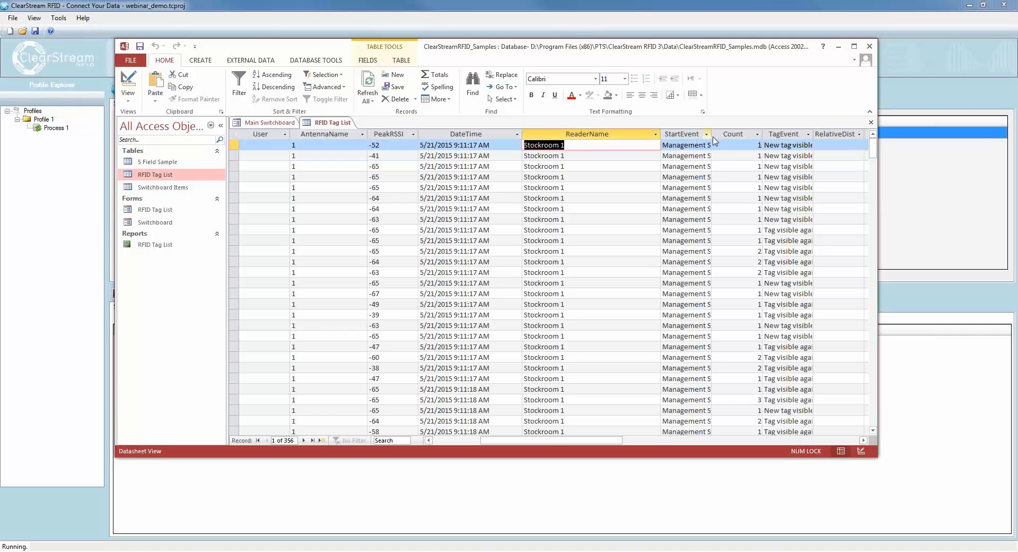
left_click_drag(711, 134, 749, 134)
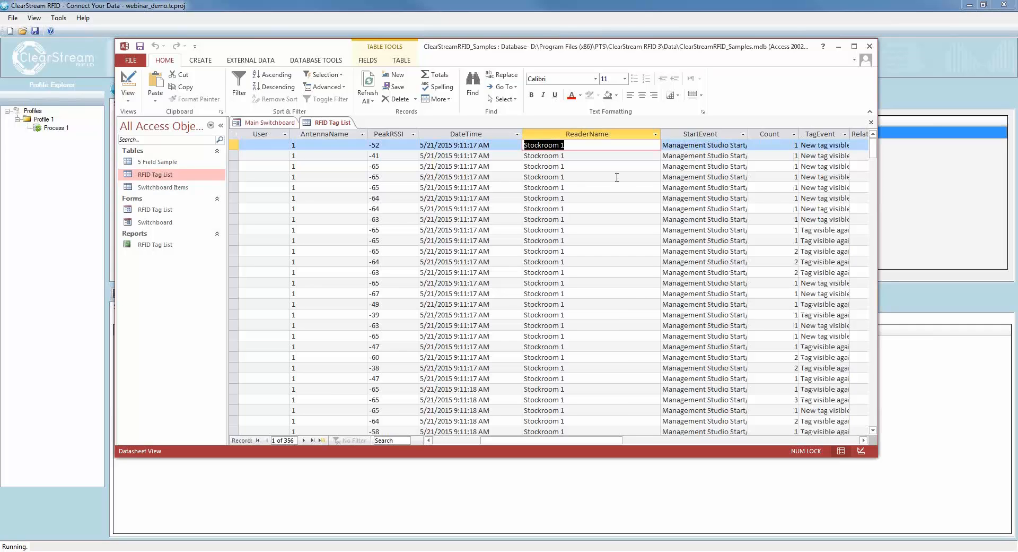
left_click_drag(592, 440, 472, 446)
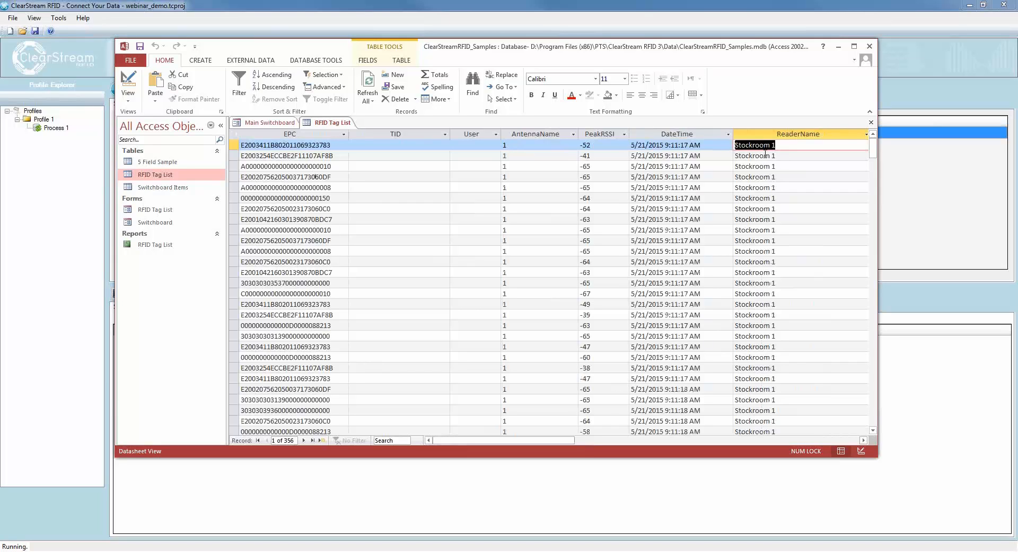
- Delete all records from the RFID Tag List table and return to ClearStream RFID
left_click(369, 200)
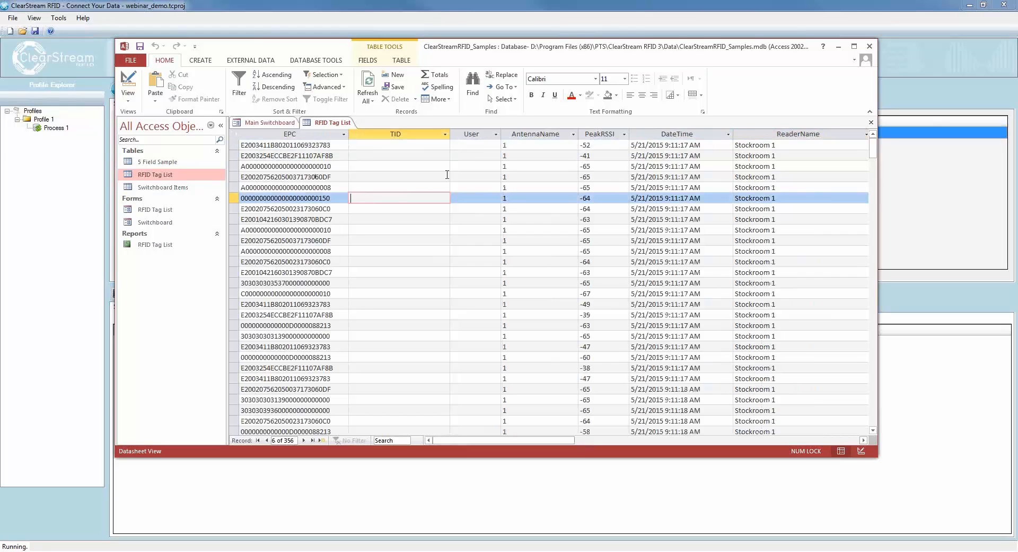
key("ctrl+a")
key("Delete")
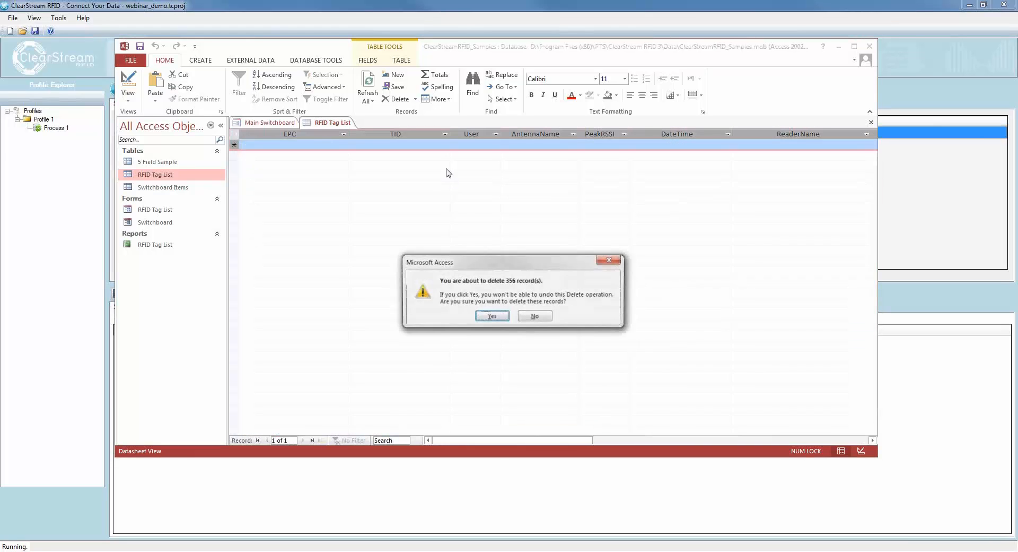
left_click(496, 317)
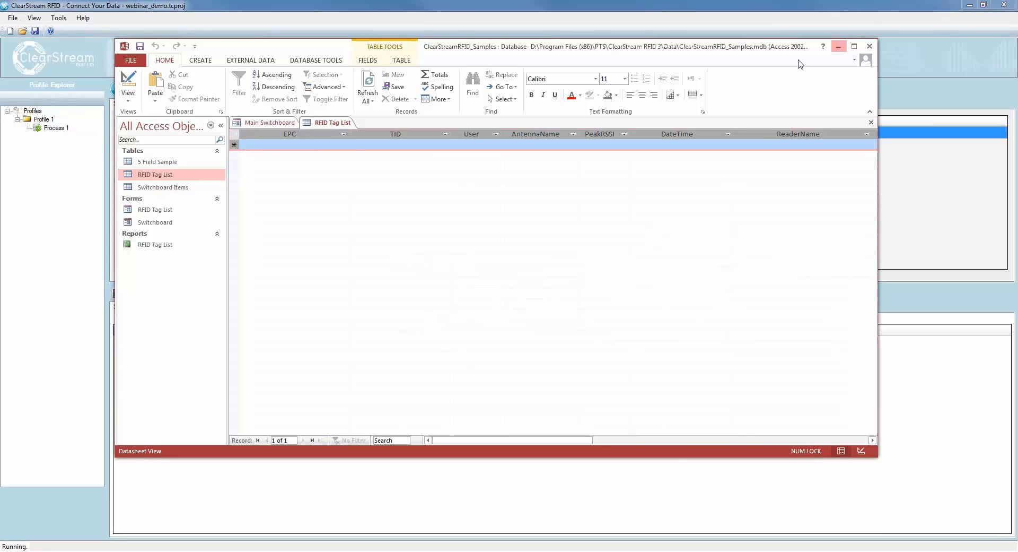
left_click(870, 46)
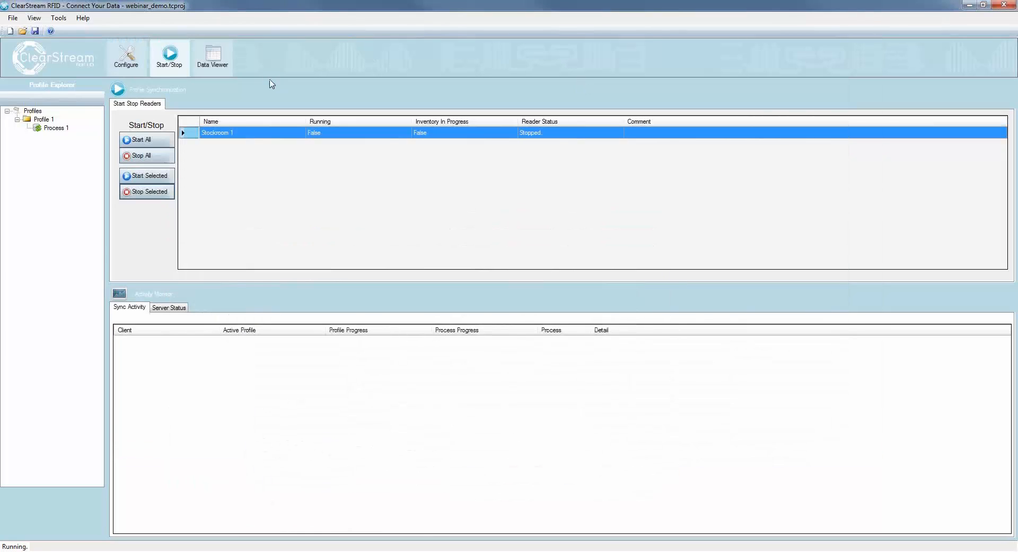
- Rename the Motorola reader as Warehouse 1 in the fixed RFID reader configuration of Process 1
left_click(133, 62)
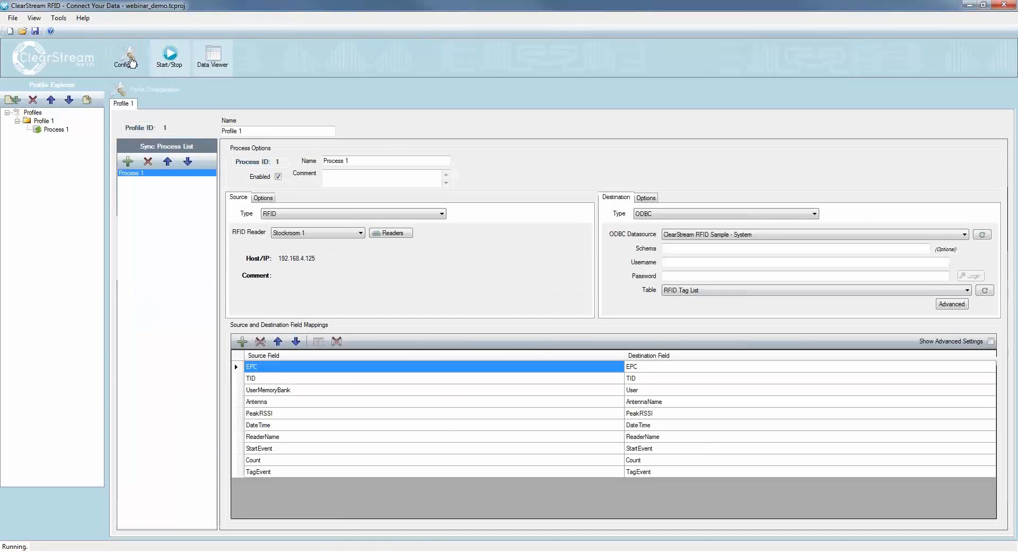
left_click(393, 234)
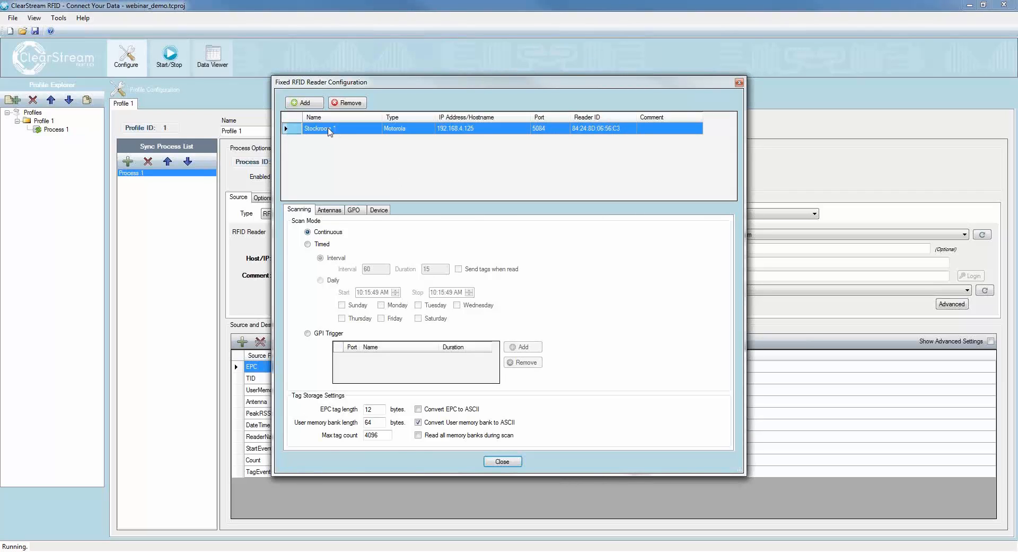
left_click(329, 128)
left_click_drag(336, 127, 258, 132)
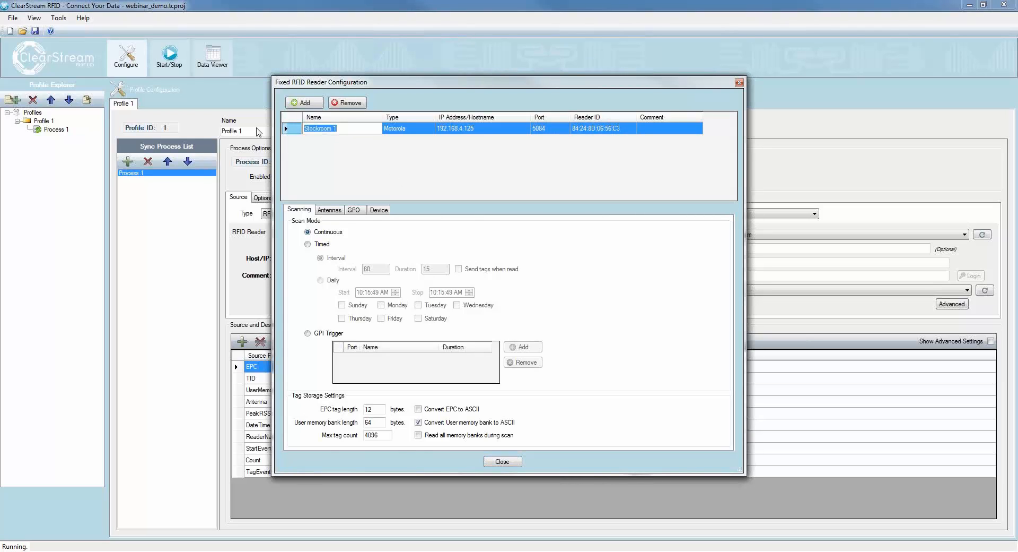
type("Warehouse")
left_click(557, 131)
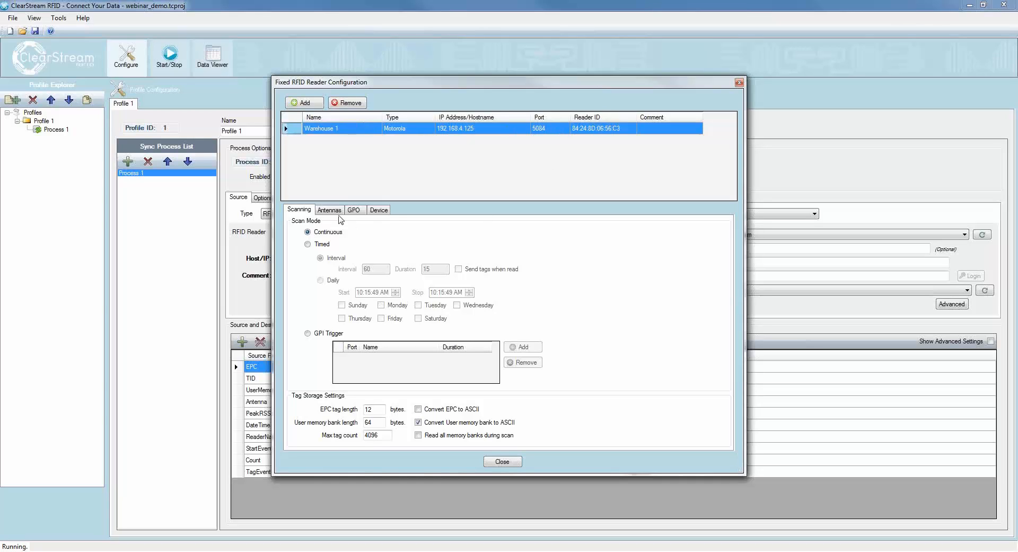
- Add an antenna named Portal 1 to the Warehouse 1 reader and close the reader configuration
left_click(333, 211)
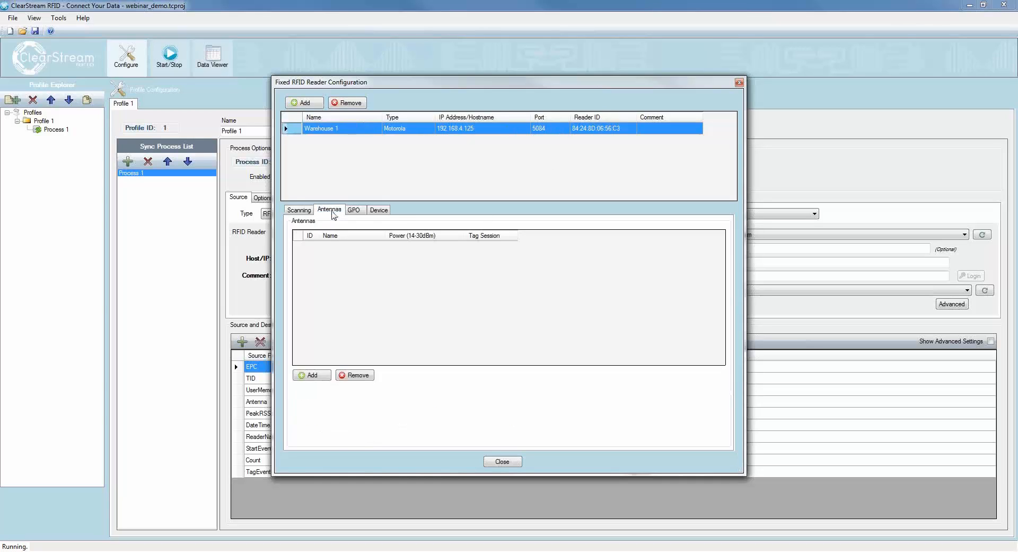
left_click(312, 375)
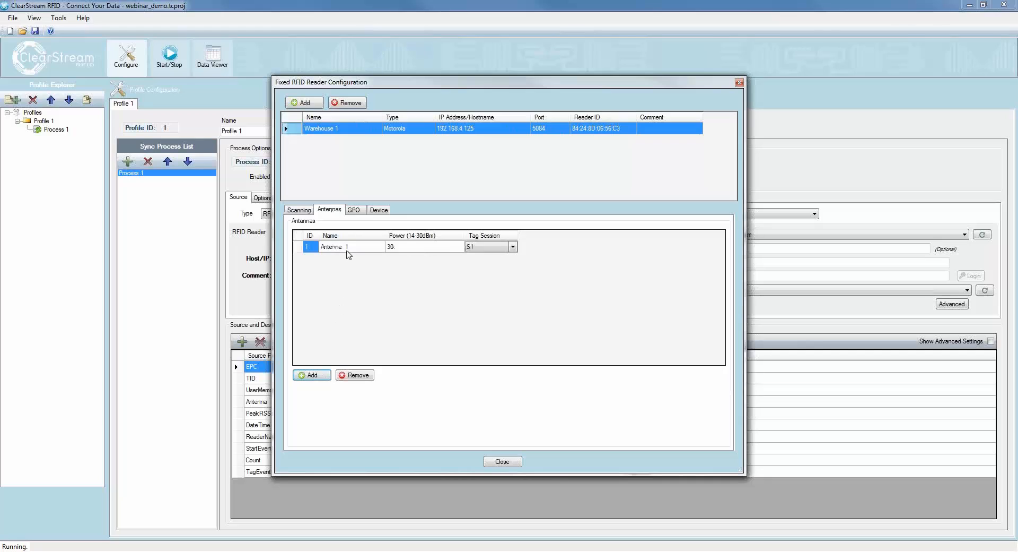
left_click(348, 247)
left_click(348, 247)
type("portal")
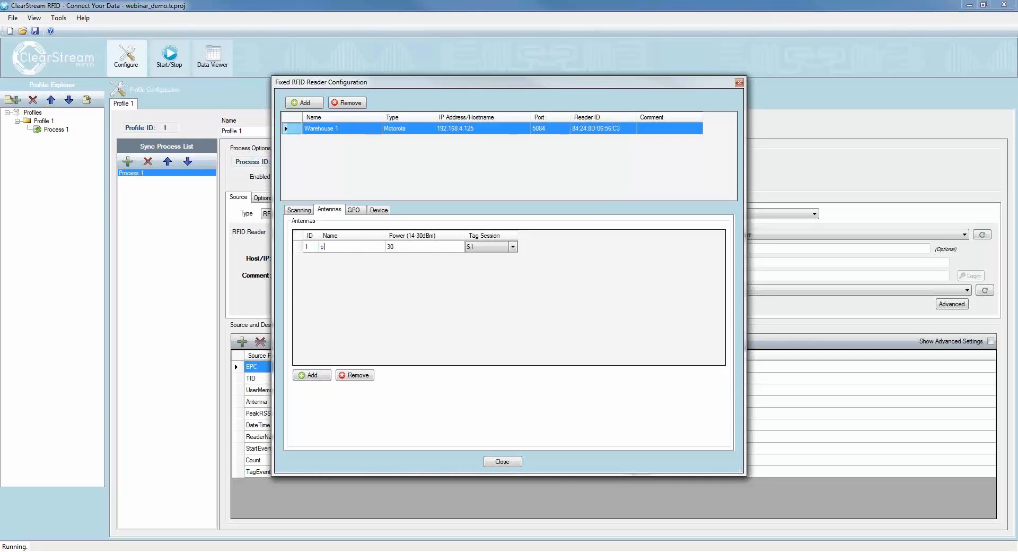
key("BackSpace")
key("BackSpace")
key("BackSpace")
key("BackSpace")
key("BackSpace")
key("BackSpace")
type("Portal")
left_click(406, 253)
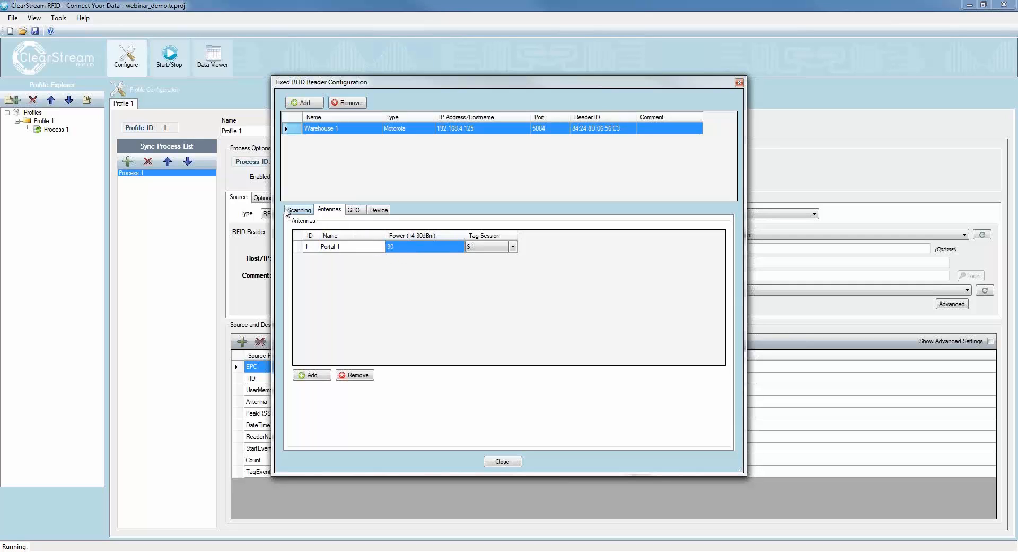
left_click(298, 210)
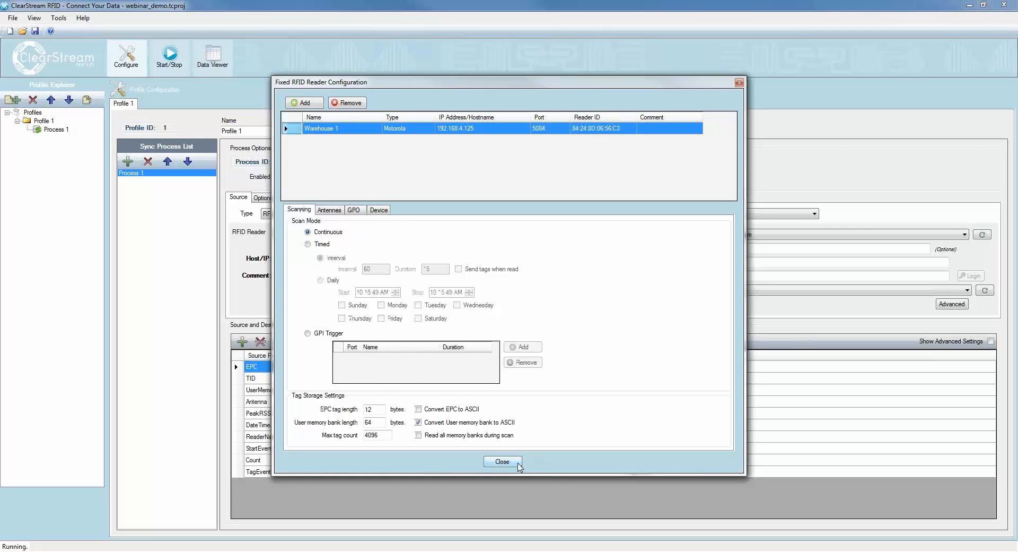
left_click(517, 463)
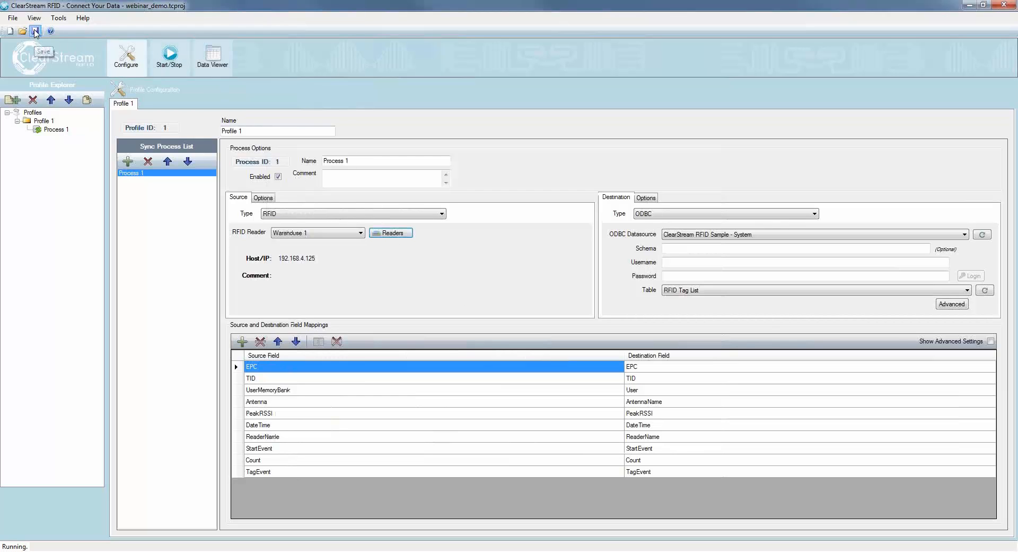
- Start the Warehouse 1 reader to collect tag reads, and stop it again
left_click(169, 59)
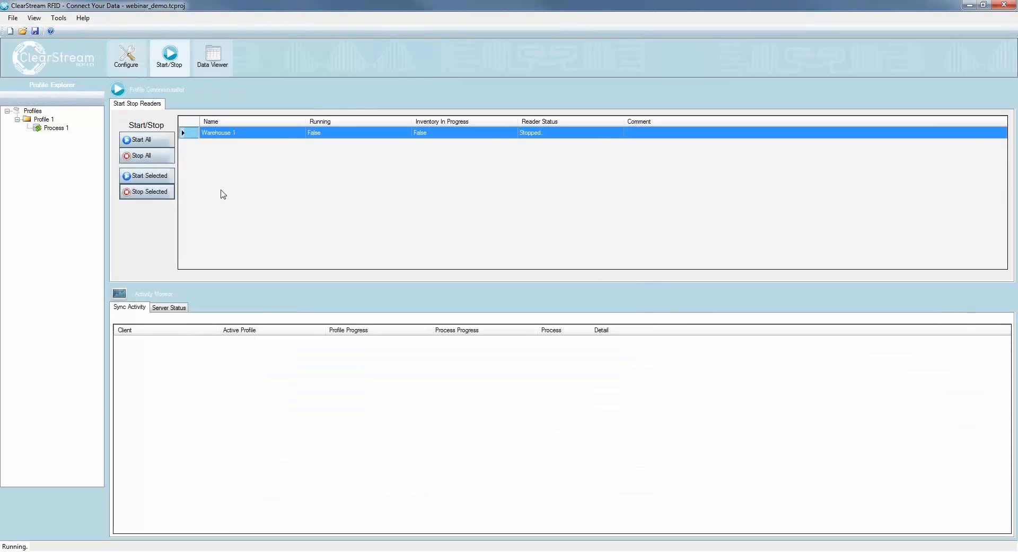
left_click(150, 175)
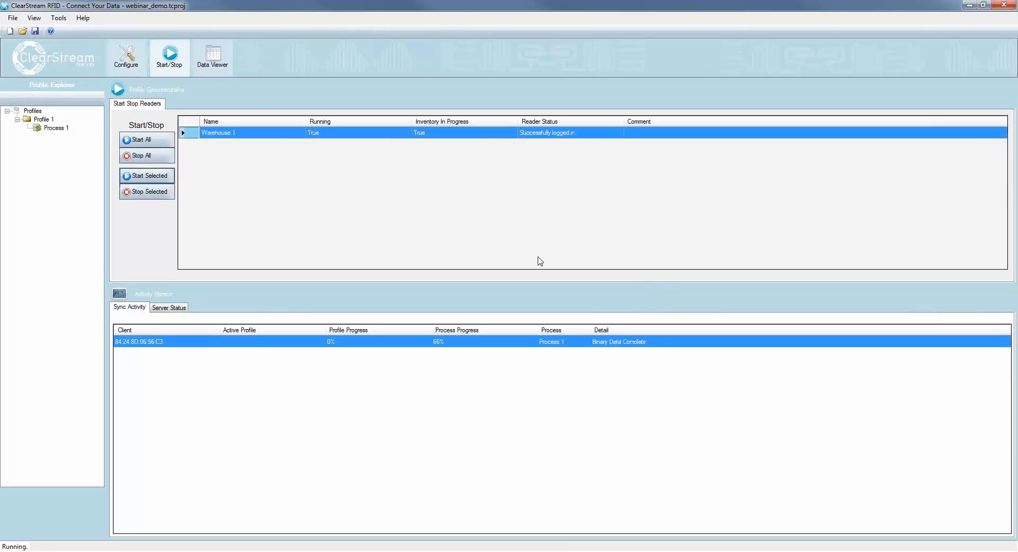
left_click(151, 194)
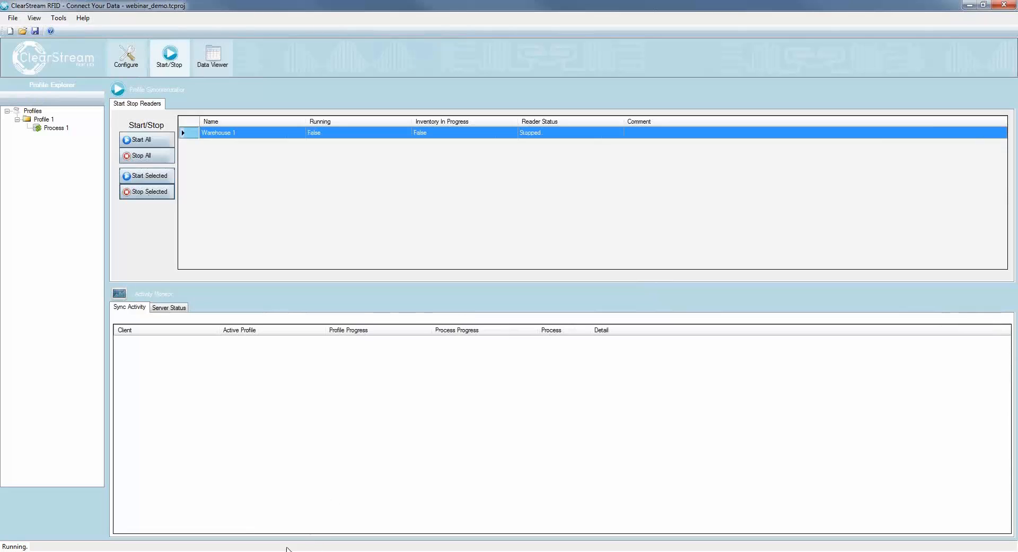
- Switch to Access, refresh the RFID Tag List table, and examine the new reads' antenna names, reader names and EPC values
key("alt+Tab")
left_click(369, 81)
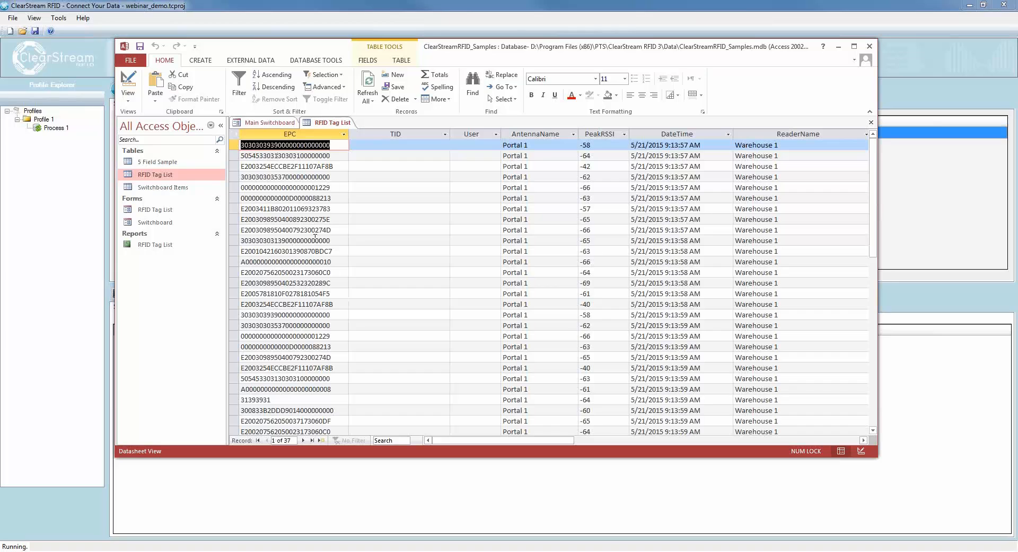
left_click_drag(489, 441, 514, 441)
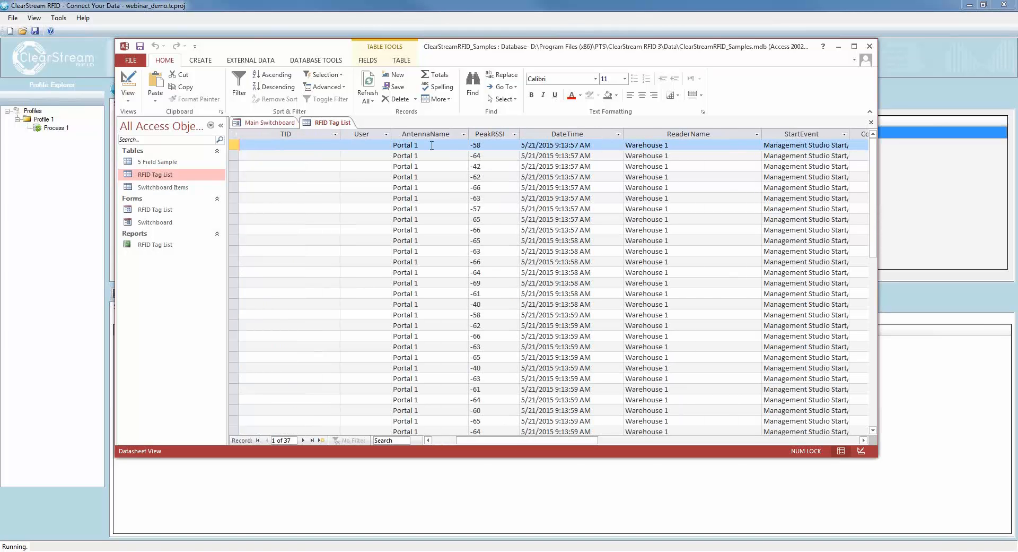
left_click_drag(424, 145, 392, 145)
left_click(411, 156)
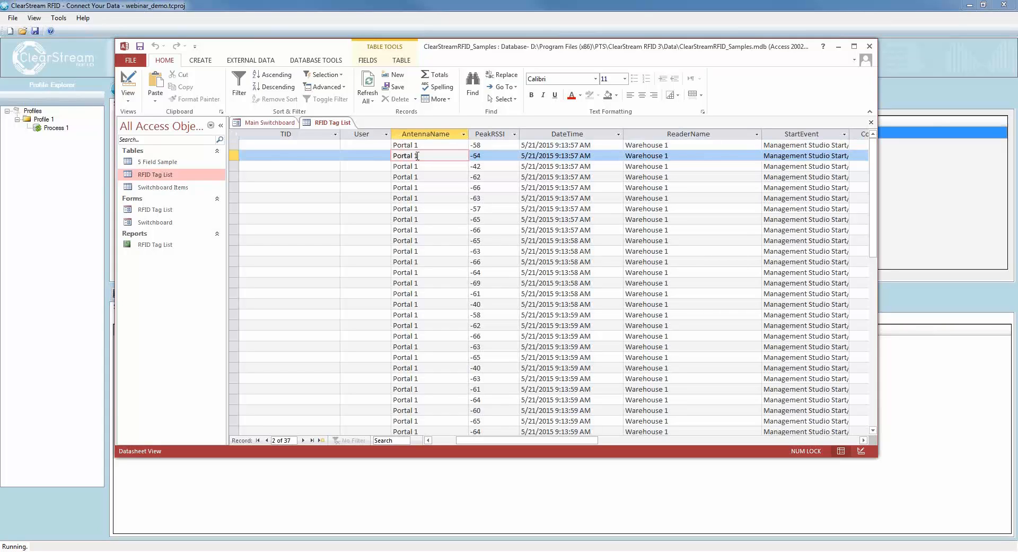
left_click_drag(676, 155, 625, 155)
left_click_drag(451, 158, 392, 156)
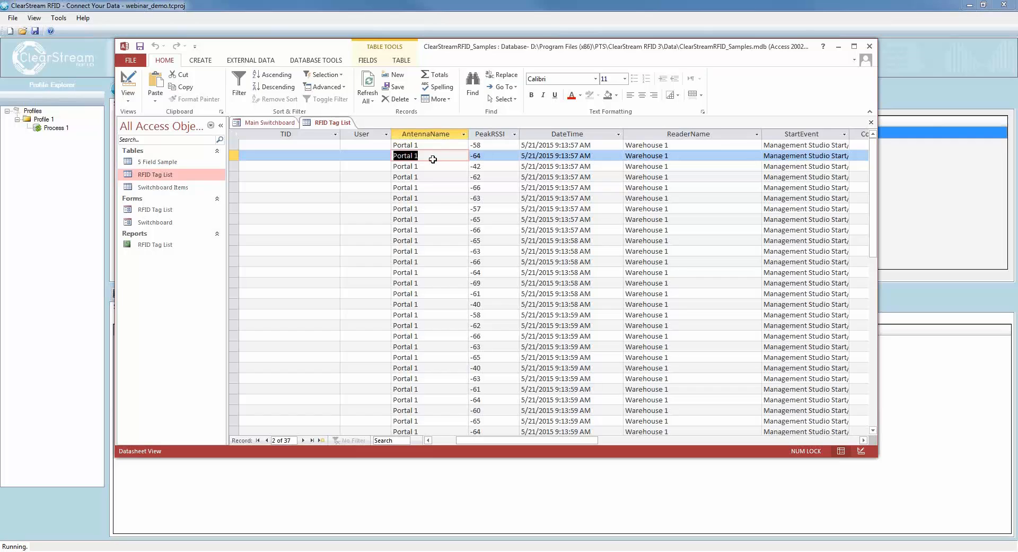
left_click(648, 200)
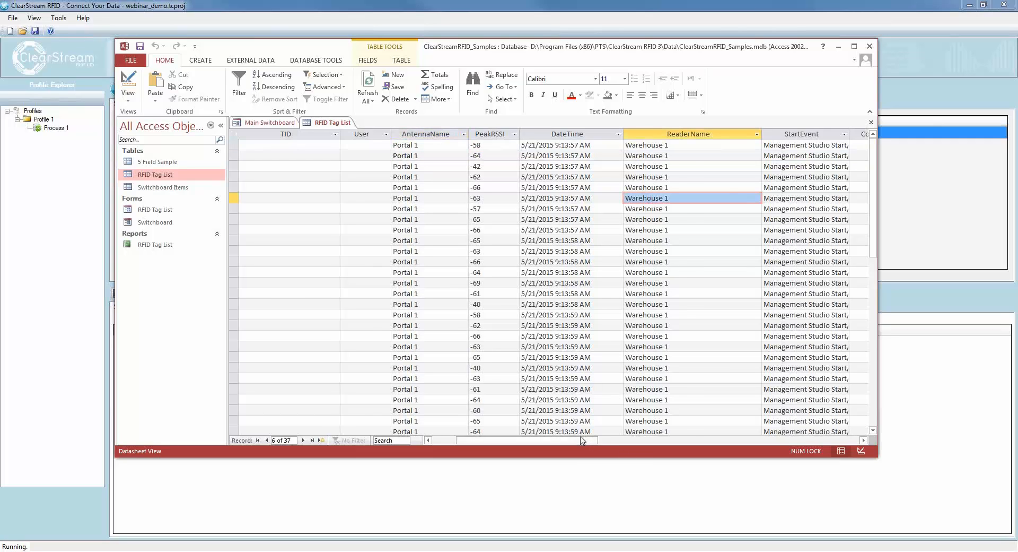
left_click_drag(583, 440, 417, 440)
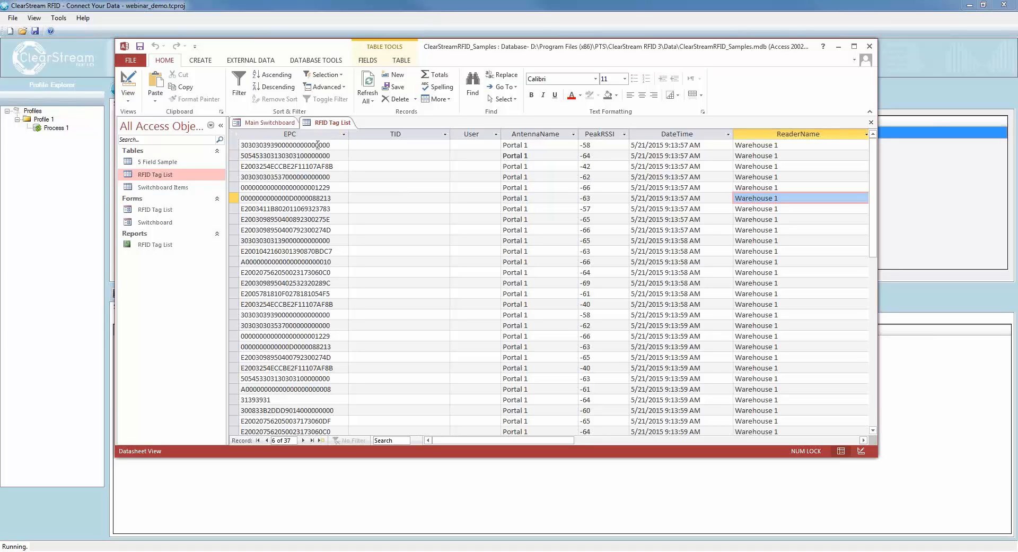
left_click_drag(333, 144, 241, 146)
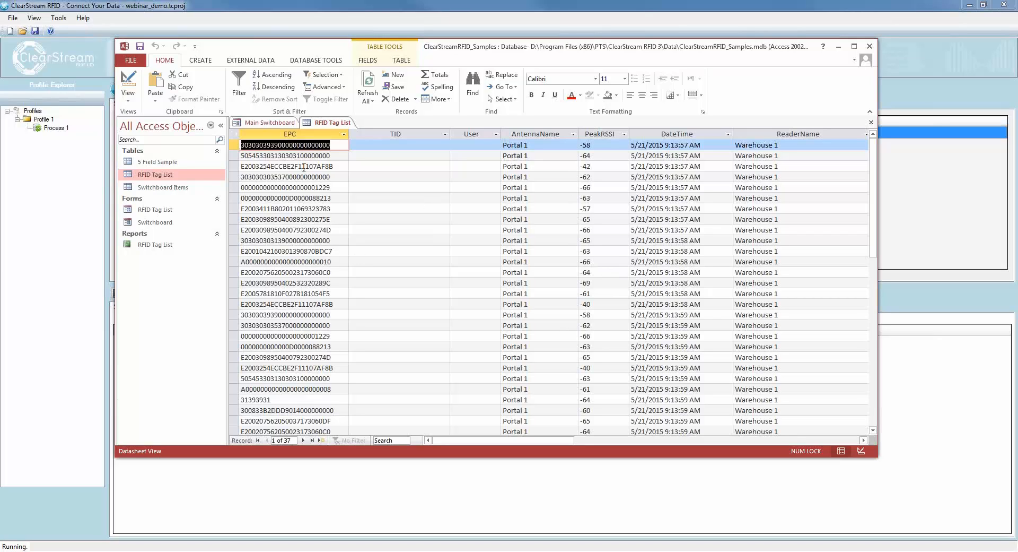
- Delete all the Warehouse 1 tag reads from the RFID Tag List table
key("ctrl+a")
key("Delete")
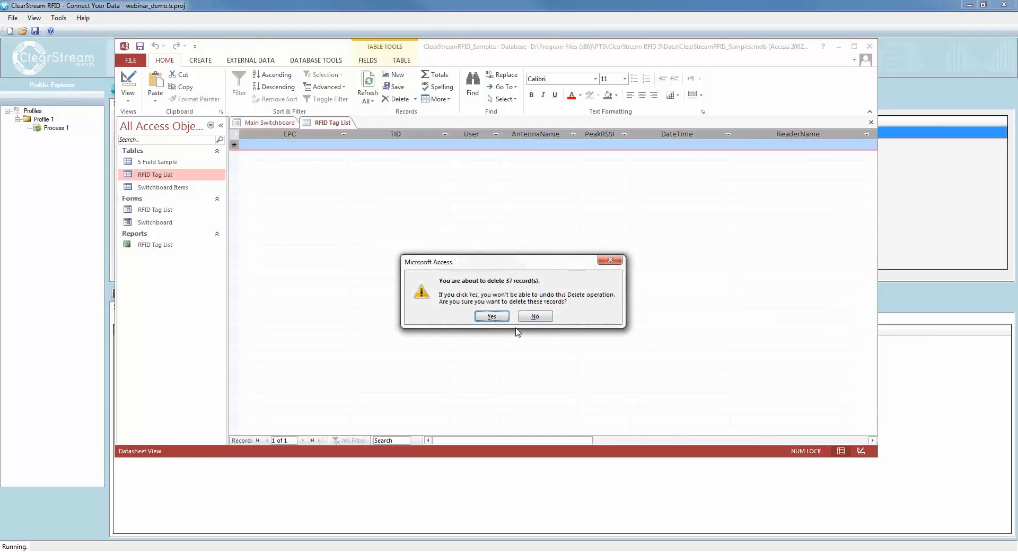
left_click(491, 317)
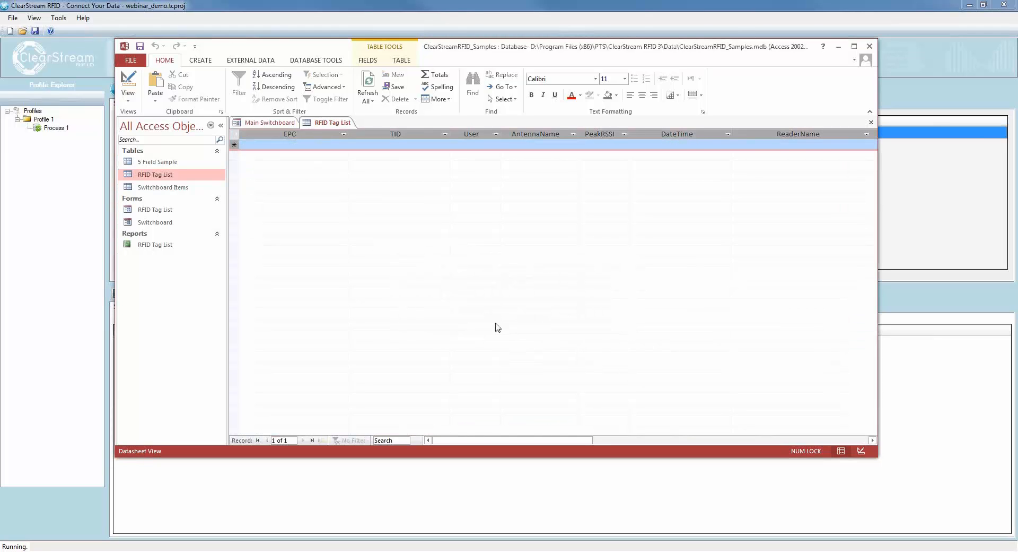
- Switch to ClearStream and set Process 1's destination post type to update existing records and append if not found
left_click(466, 5)
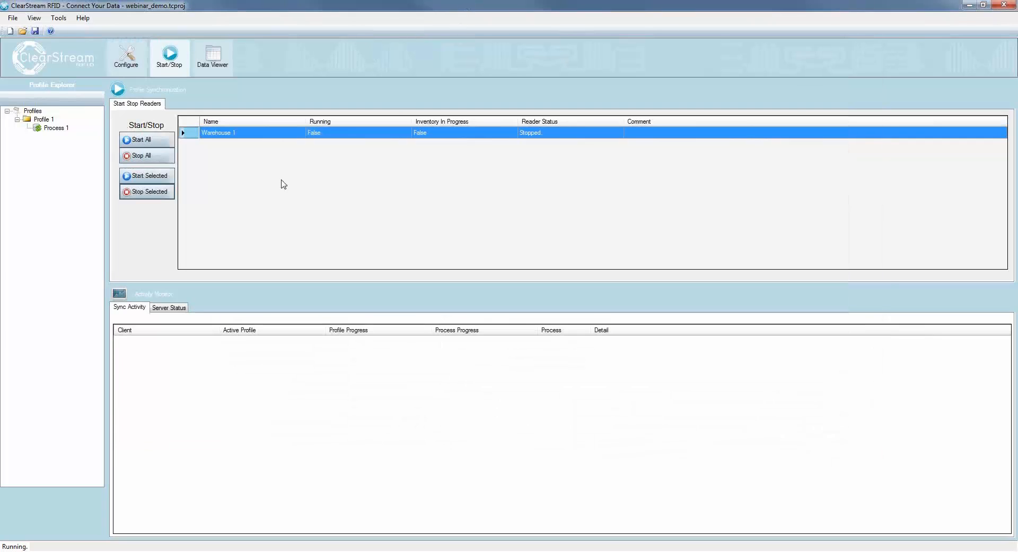
left_click(128, 54)
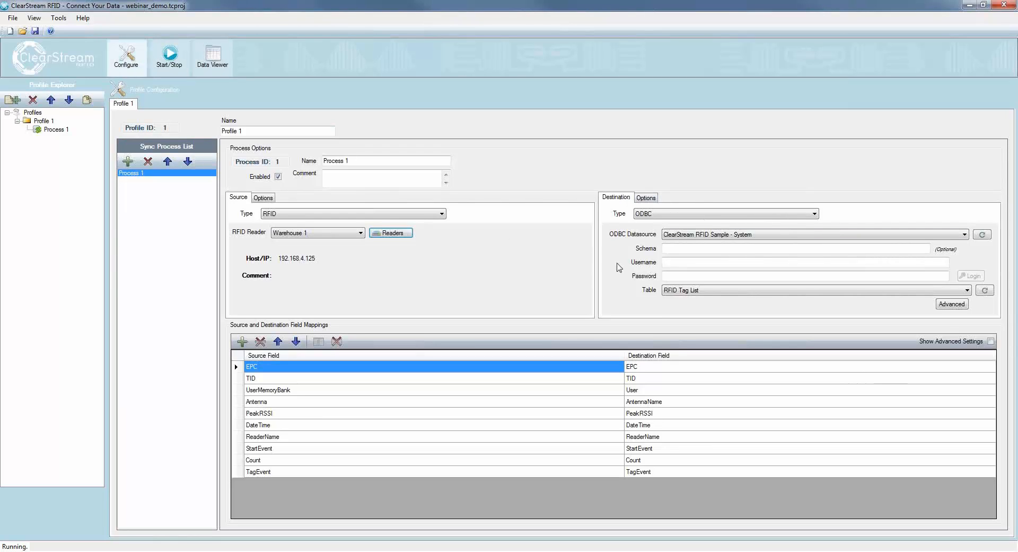
left_click(647, 198)
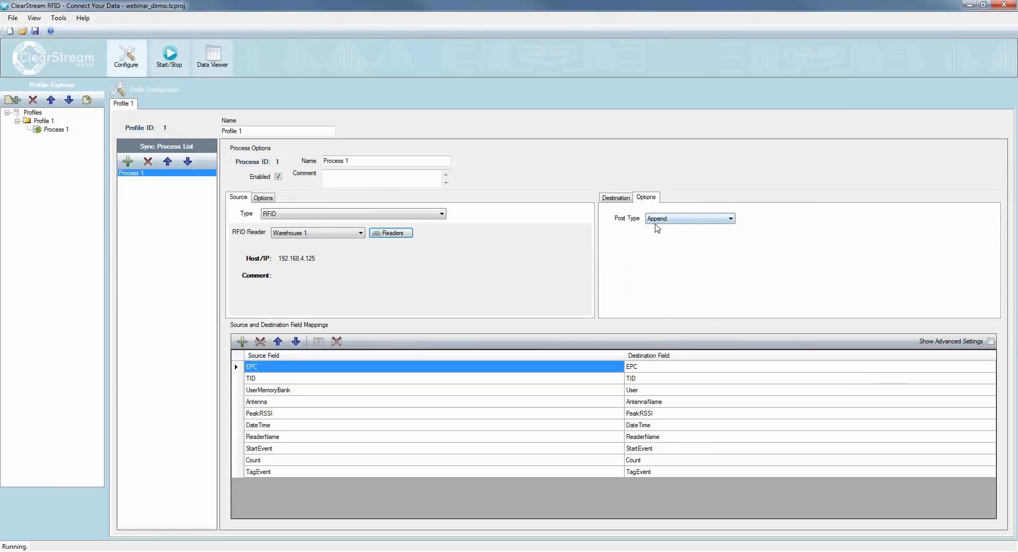
left_click(679, 220)
left_click(692, 249)
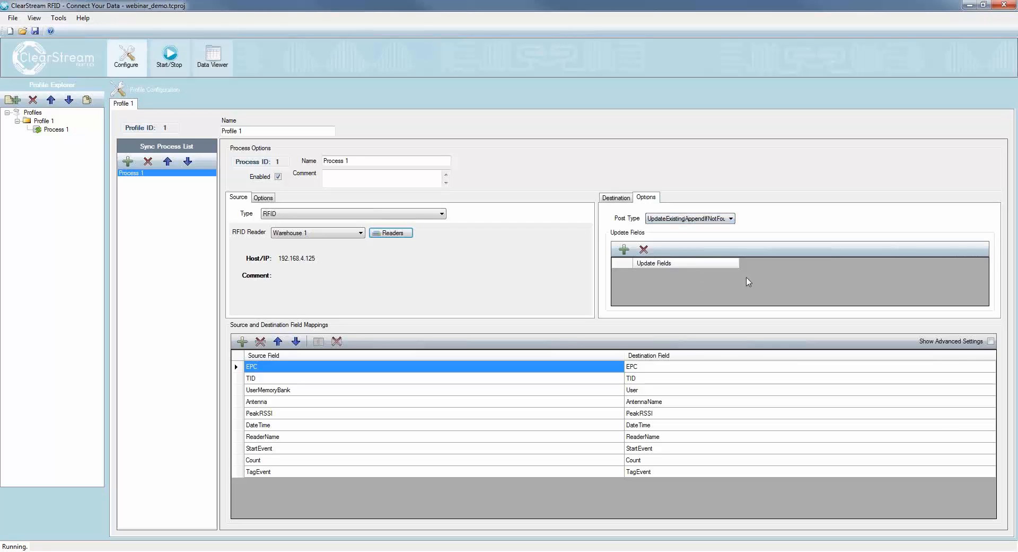
- Add EPC as the update field for the destination's update-or-append posting
left_click(624, 249)
left_click(706, 274)
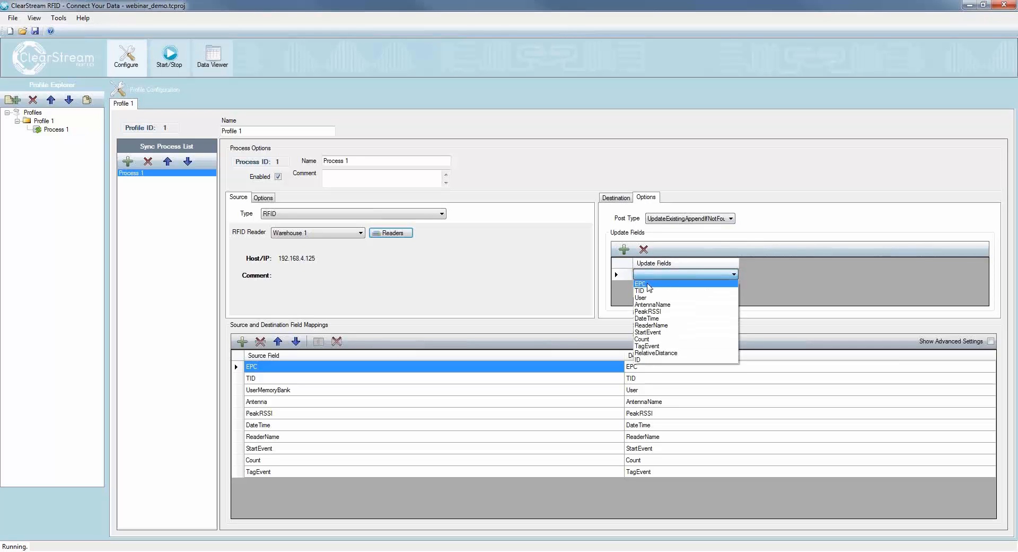
left_click(651, 287)
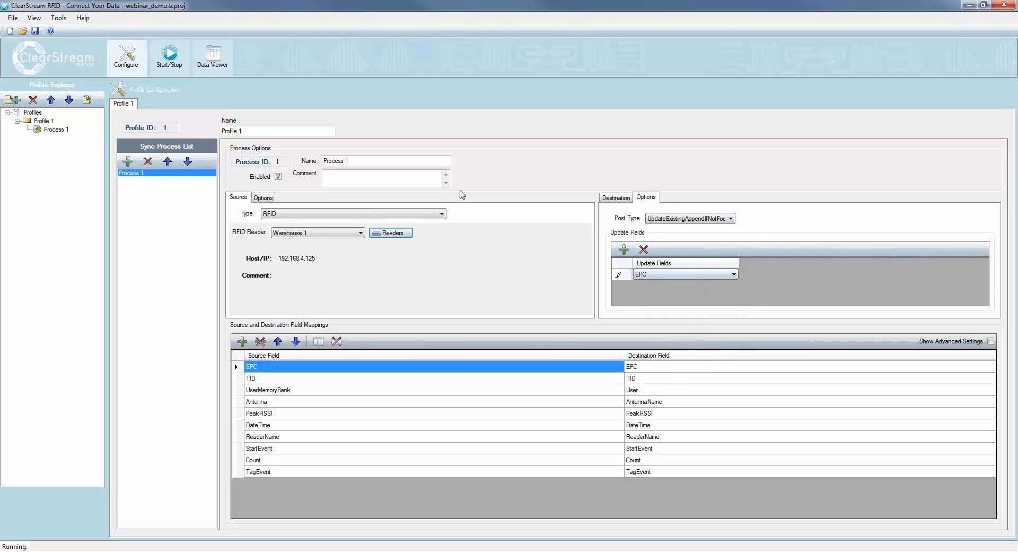
left_click(431, 180)
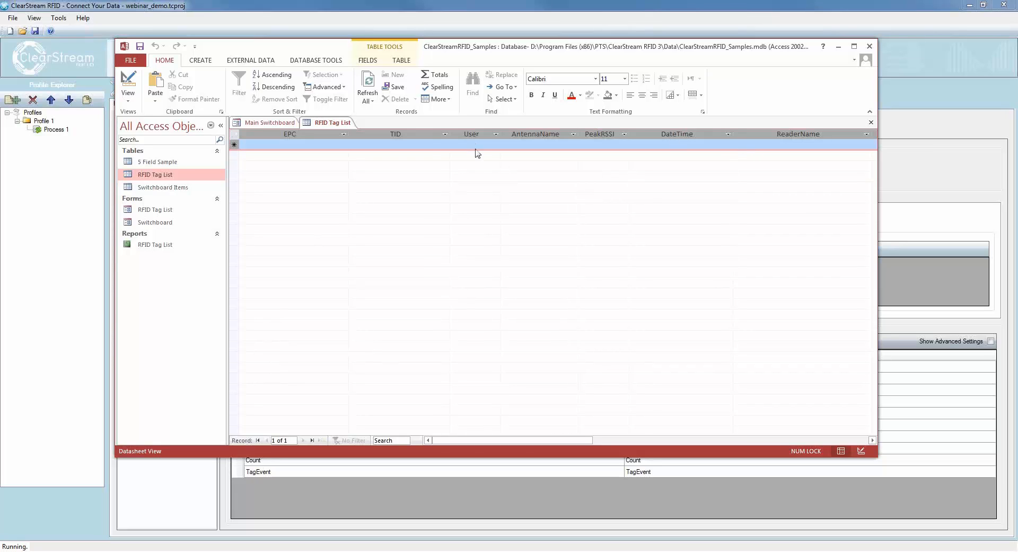
left_click(445, 2)
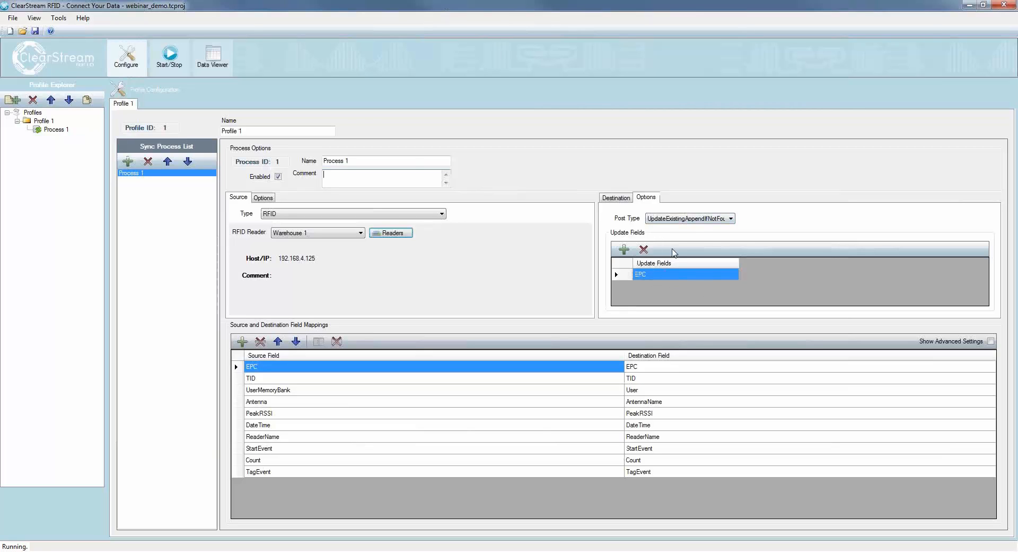
- Add a source filter limiting reads to EPC LIKE P%, and remove the filter again
left_click(263, 198)
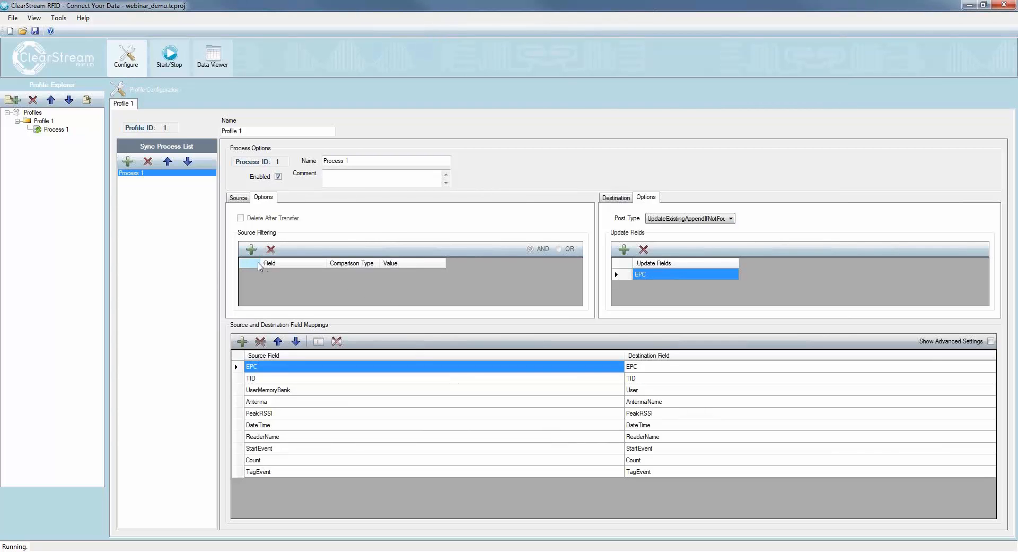
left_click(251, 250)
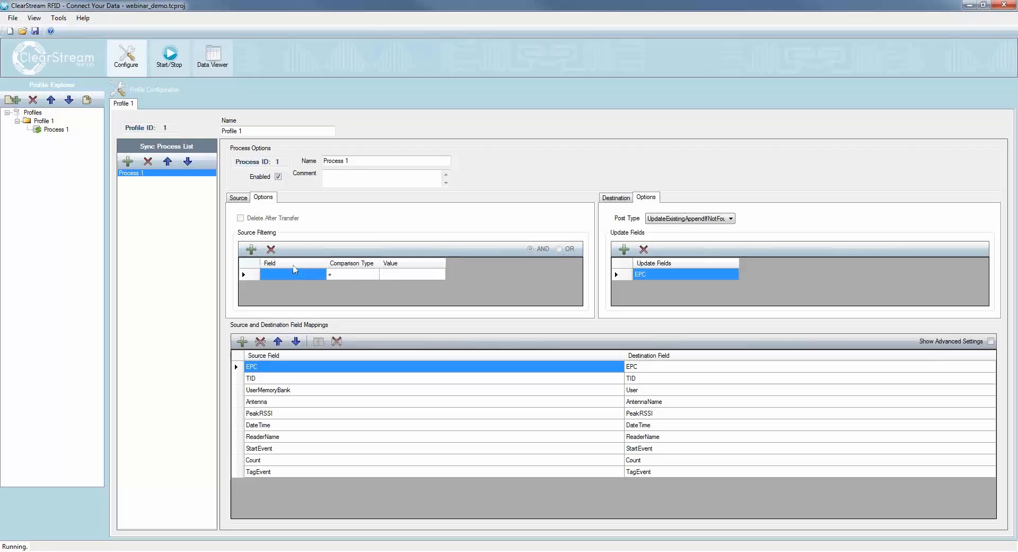
left_click(320, 274)
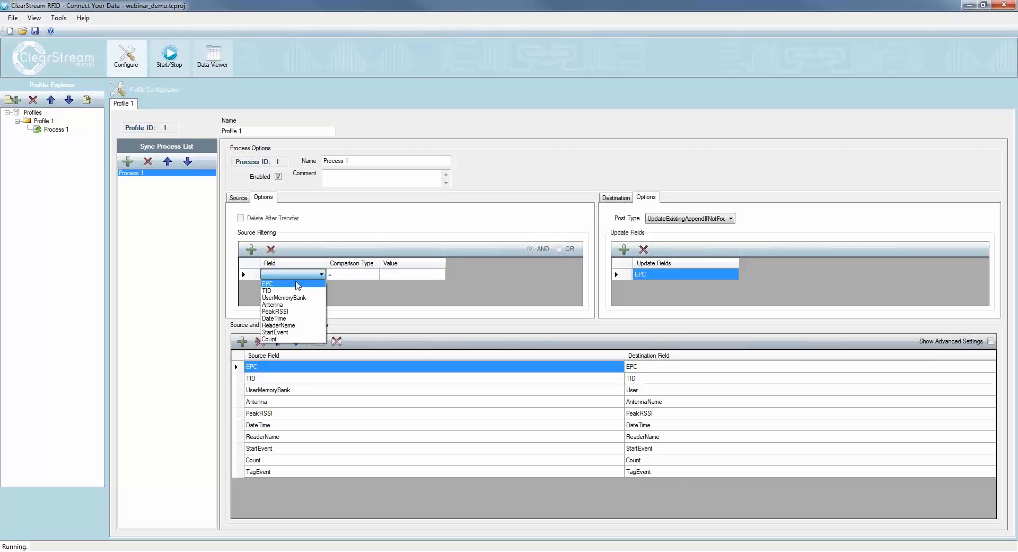
left_click(297, 284)
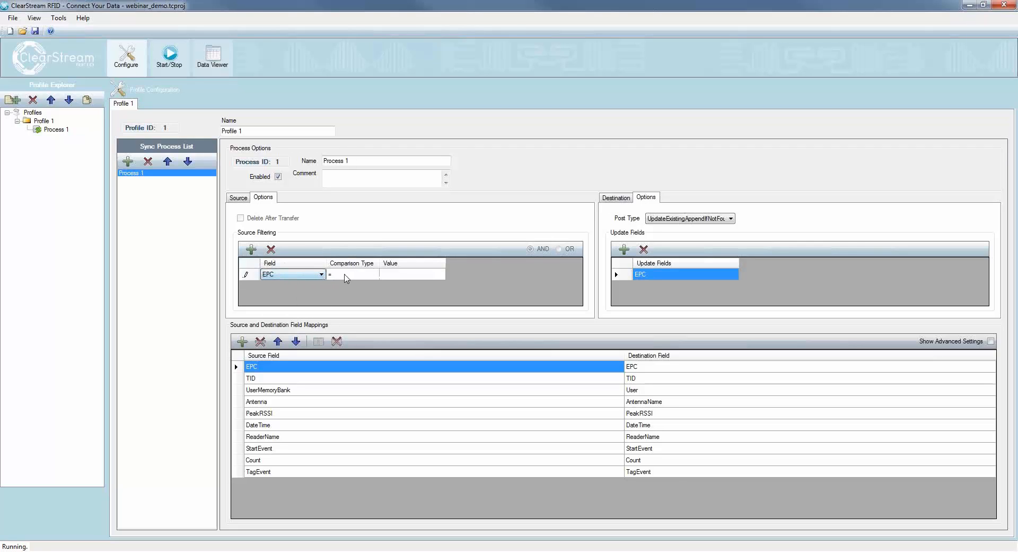
left_click(348, 275)
left_click(349, 276)
left_click(338, 297)
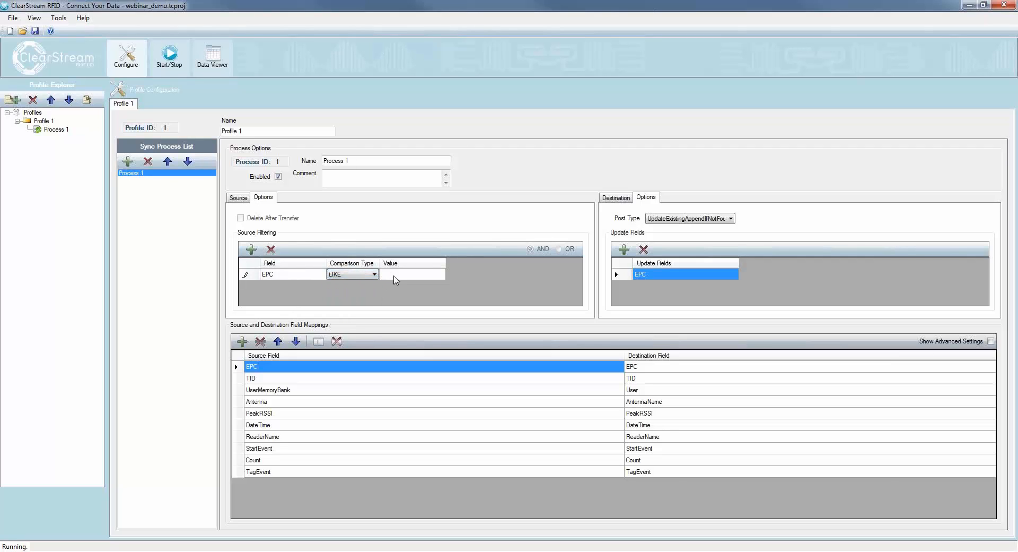
left_click(397, 274)
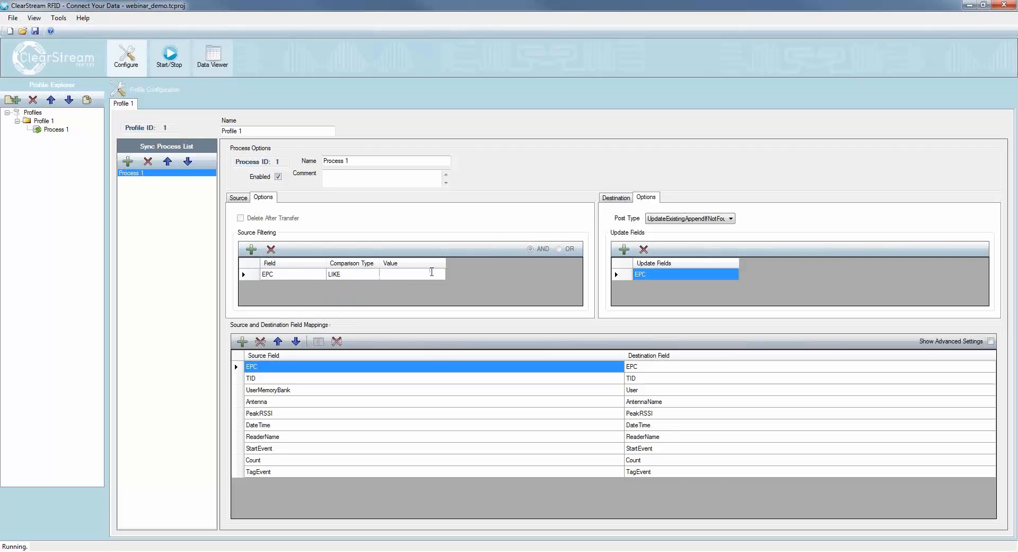
type("P%")
left_click(248, 274)
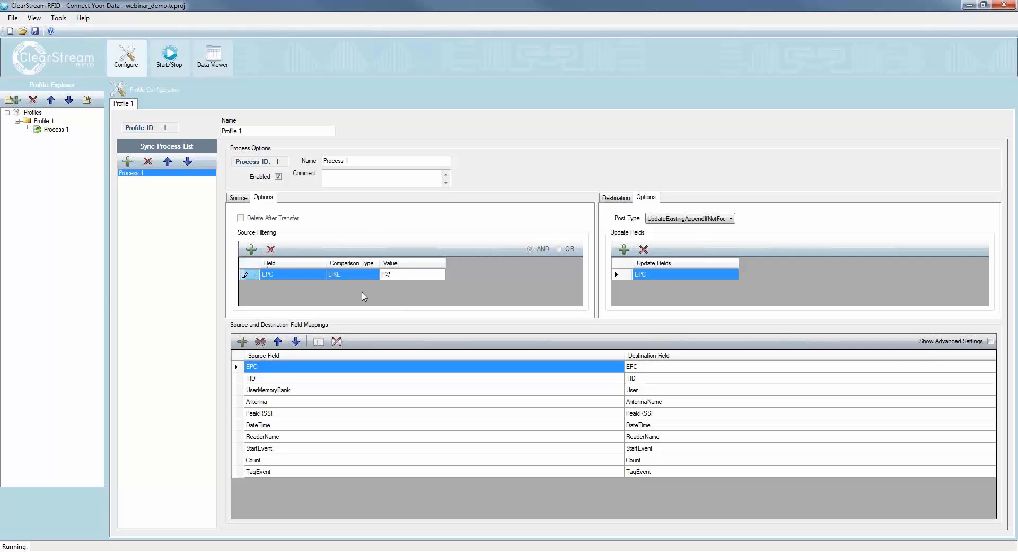
left_click(382, 183)
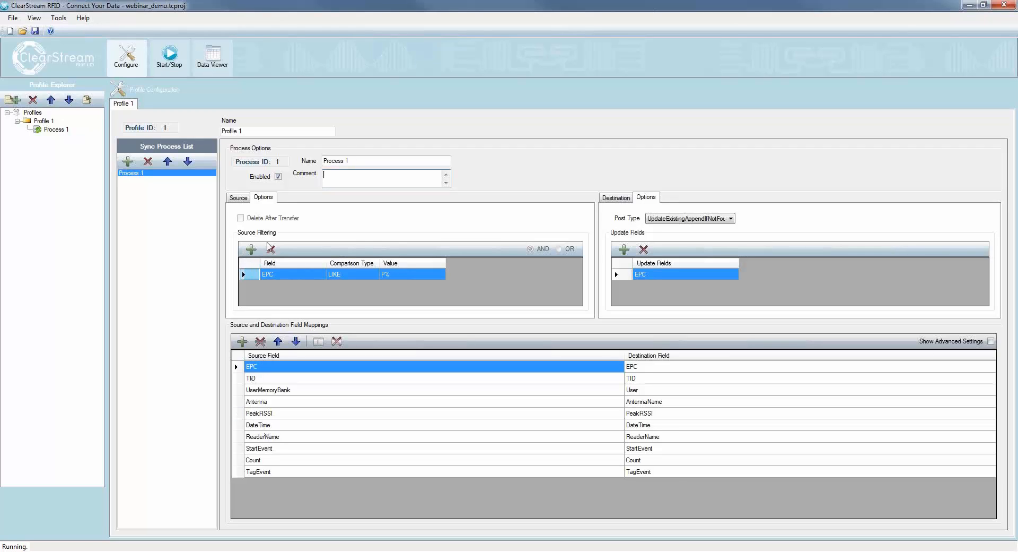
left_click(270, 249)
- Open the Warehouse 1 reader configuration and set its scan mode to GPI Trigger
left_click(239, 197)
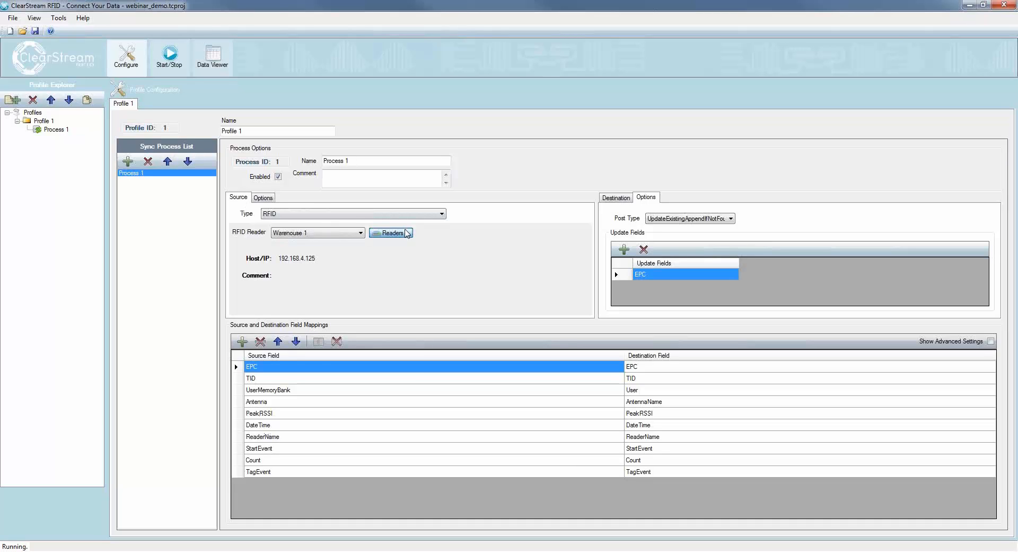
left_click(406, 234)
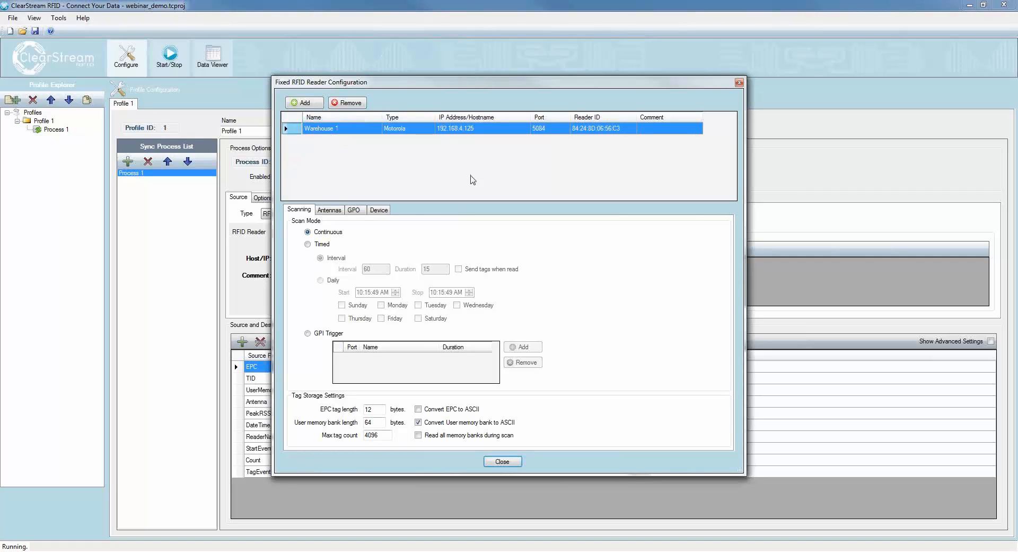
left_click(323, 247)
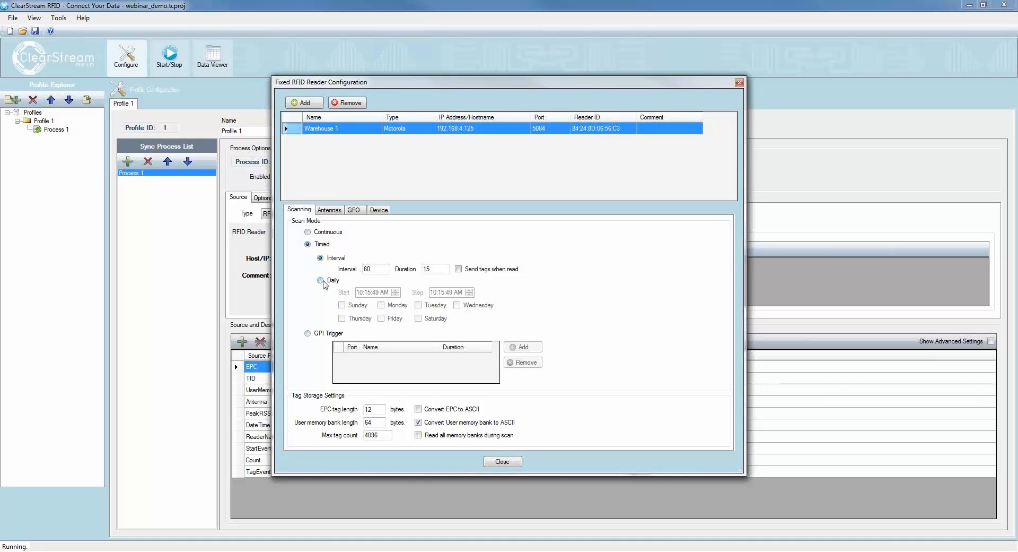
left_click(308, 334)
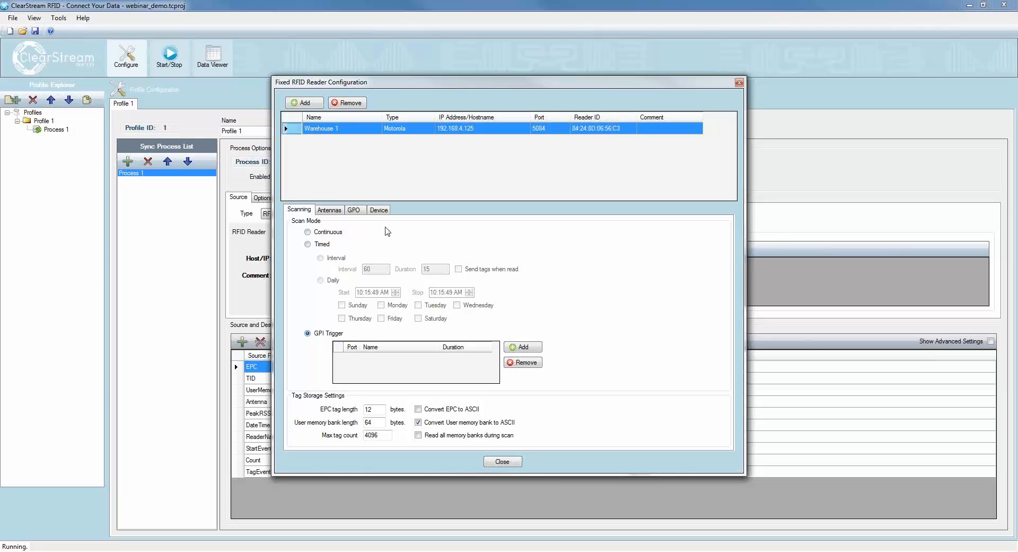
- Add two more antennas to the Warehouse 1 reader and name them Portal 2 and Portal 3
left_click(334, 213)
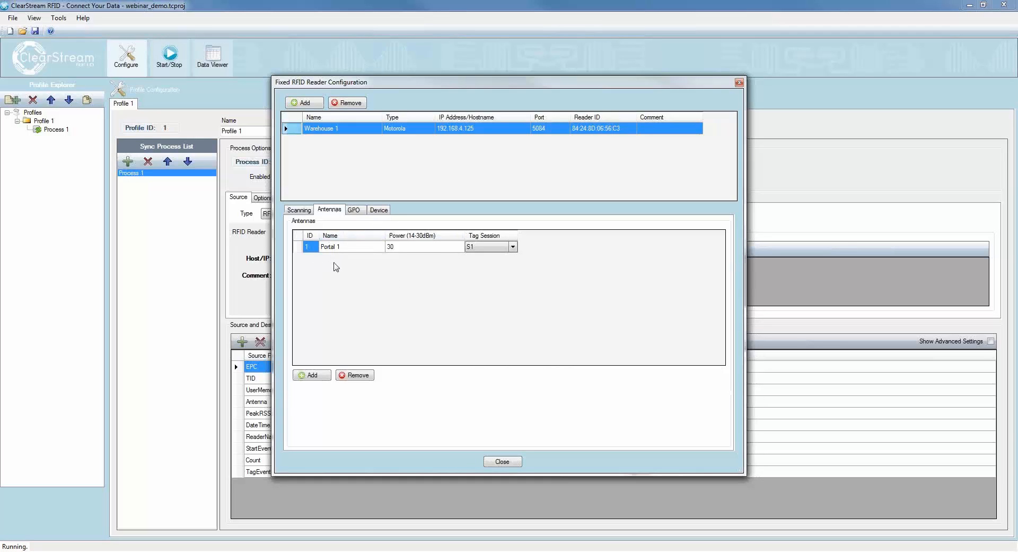
left_click(319, 376)
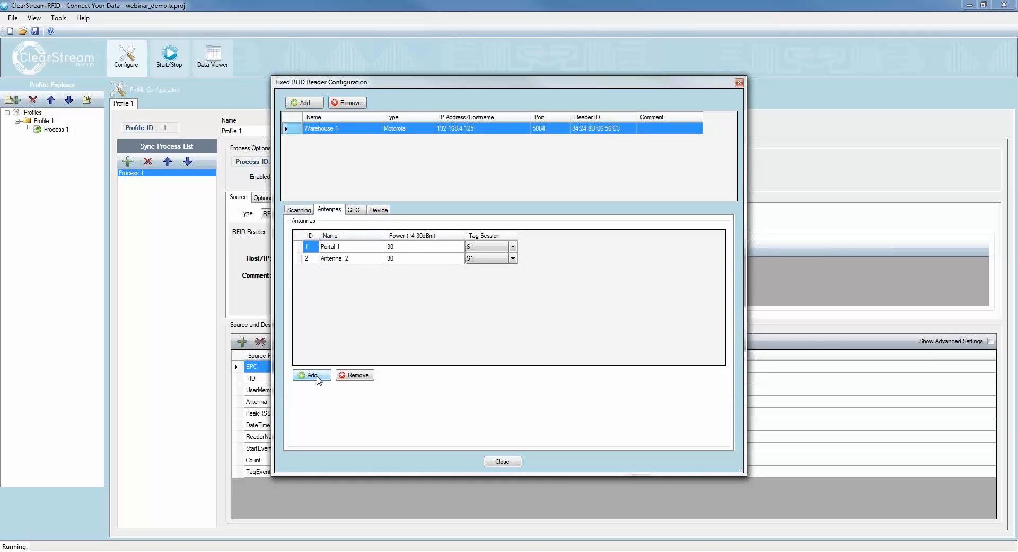
left_click(318, 375)
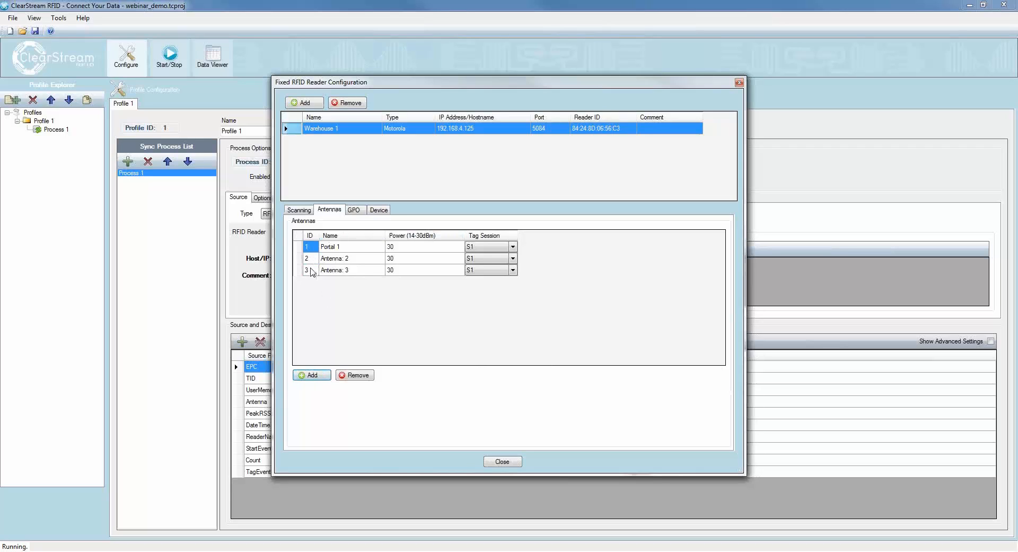
left_click(330, 260)
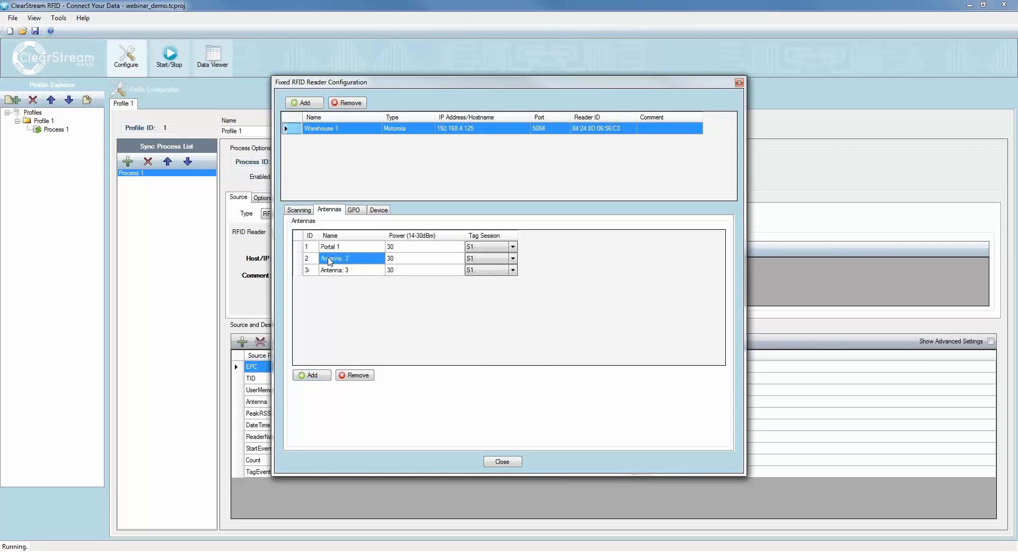
type("P")
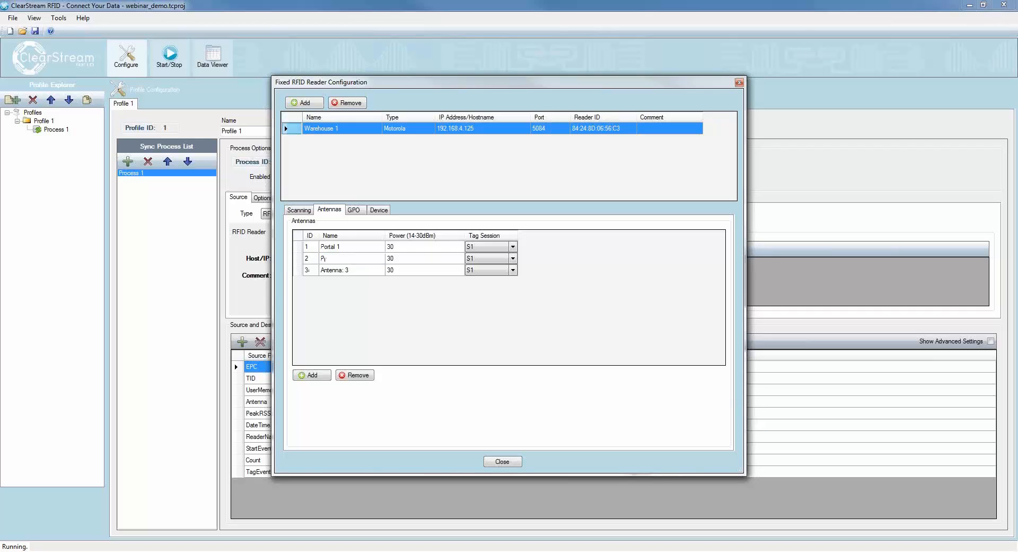
type("ortal 2")
key("Return")
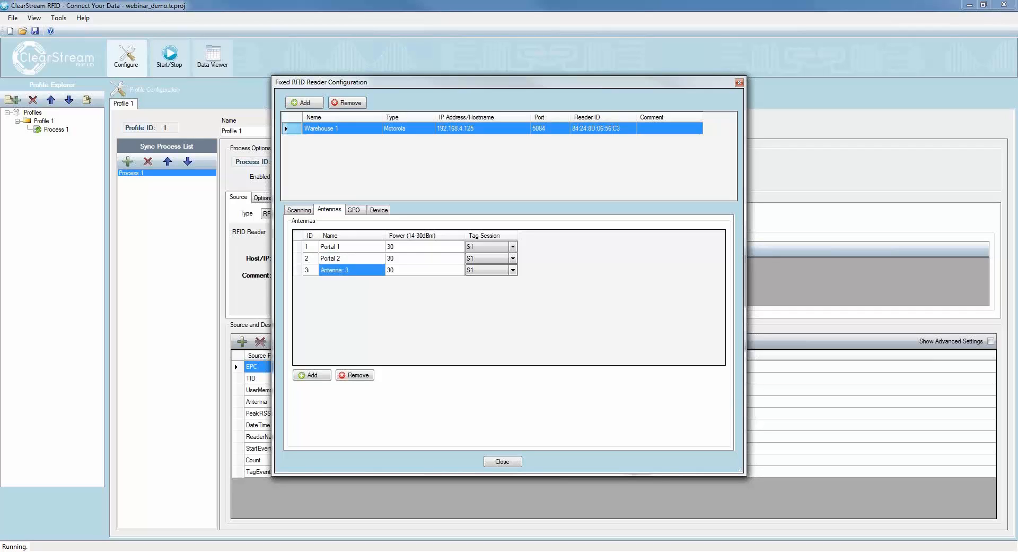
type("Port")
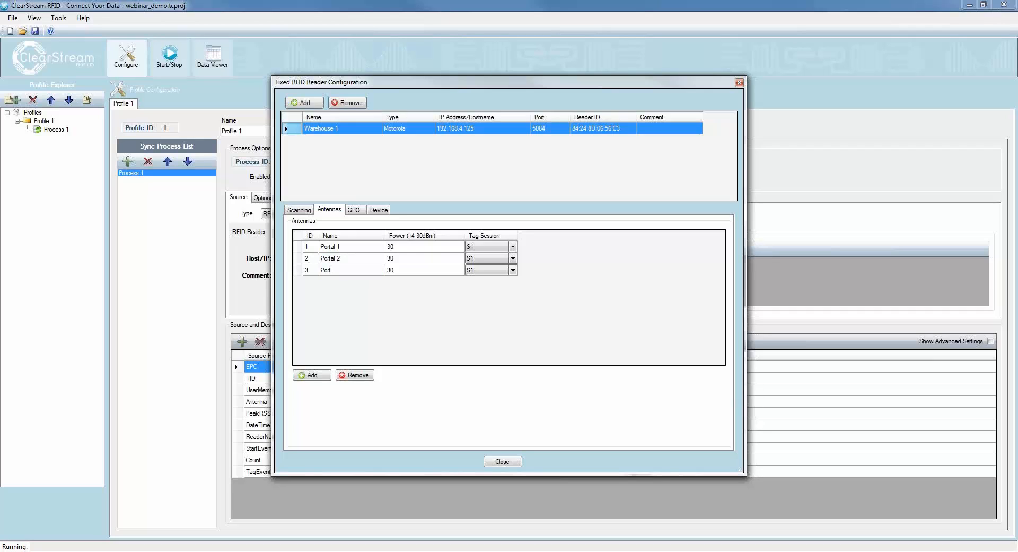
type("al 3")
left_click(409, 246)
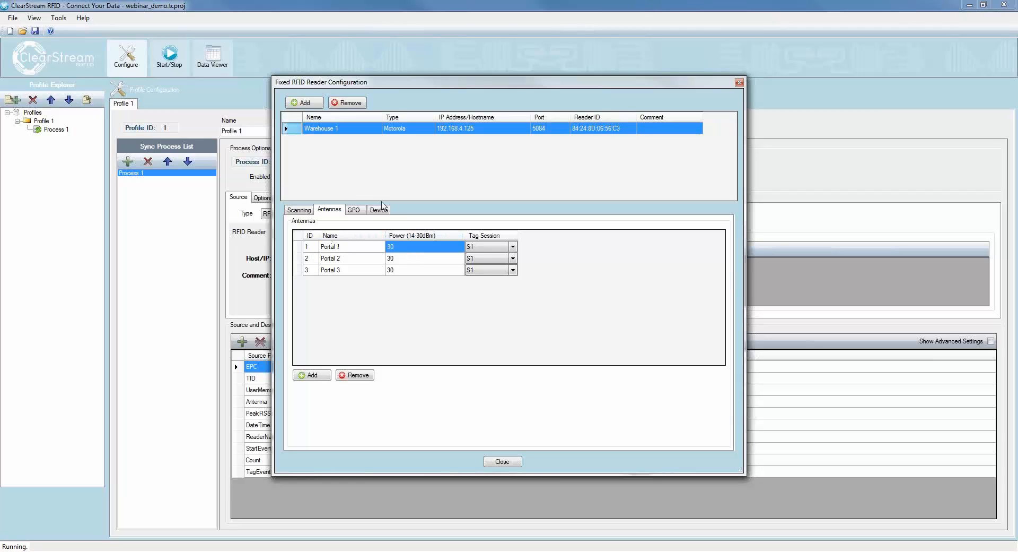
- Add a GPO output alert to the Warehouse 1 reader, keeping the Destination Data Insert alert type after reviewing its alternatives
left_click(355, 210)
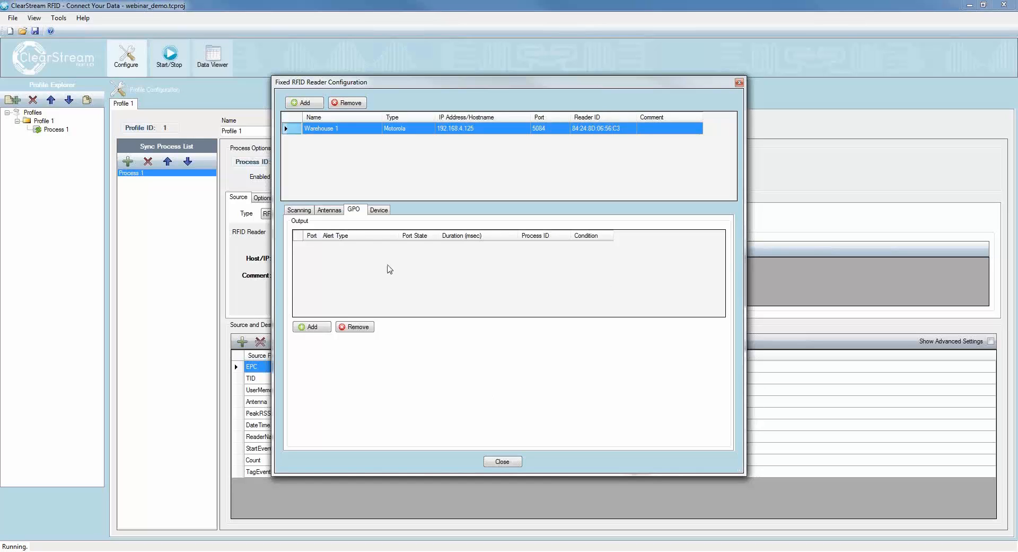
left_click(312, 327)
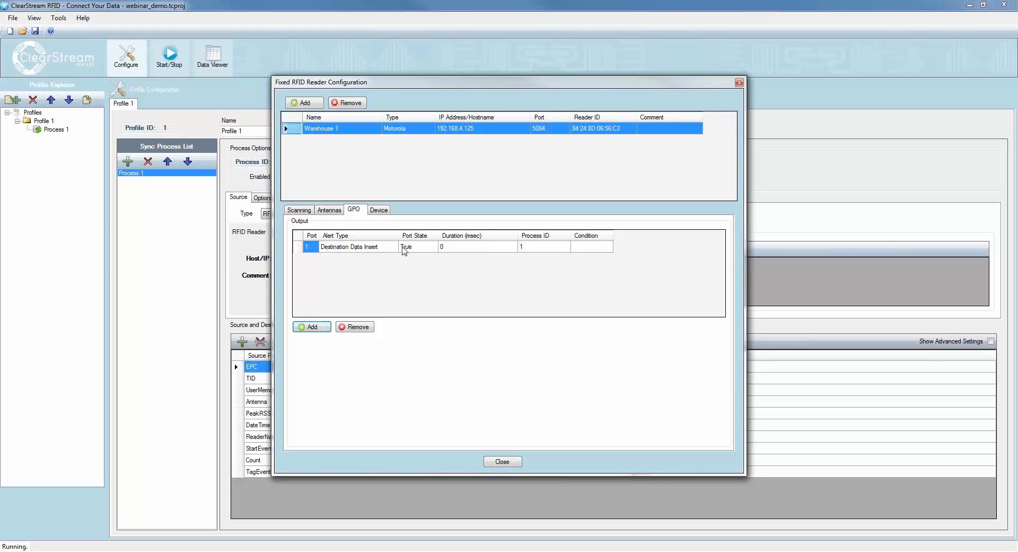
left_click(386, 251)
left_click(389, 250)
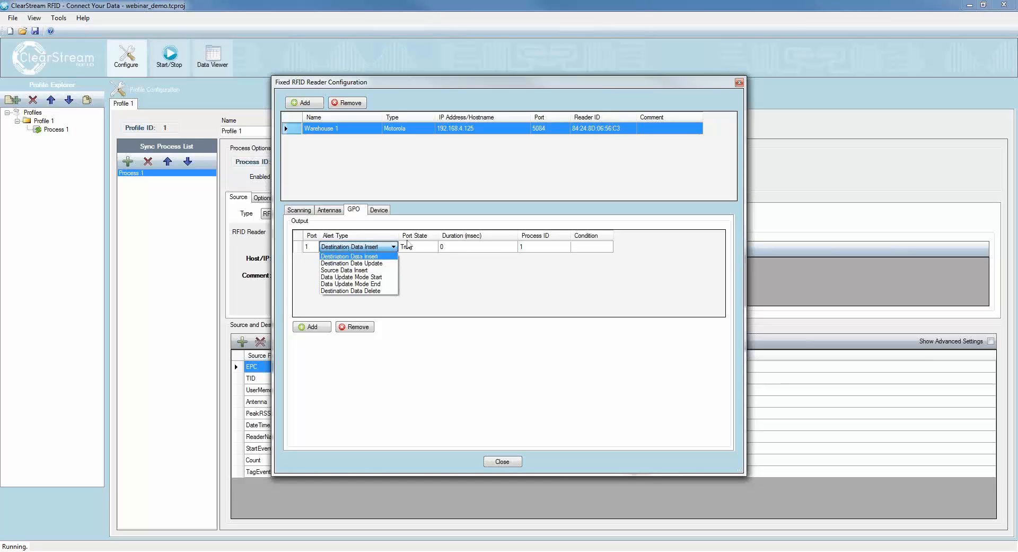
left_click(460, 293)
- Review the port state choices of the GPO output alert and open its duration for editing
left_click(428, 247)
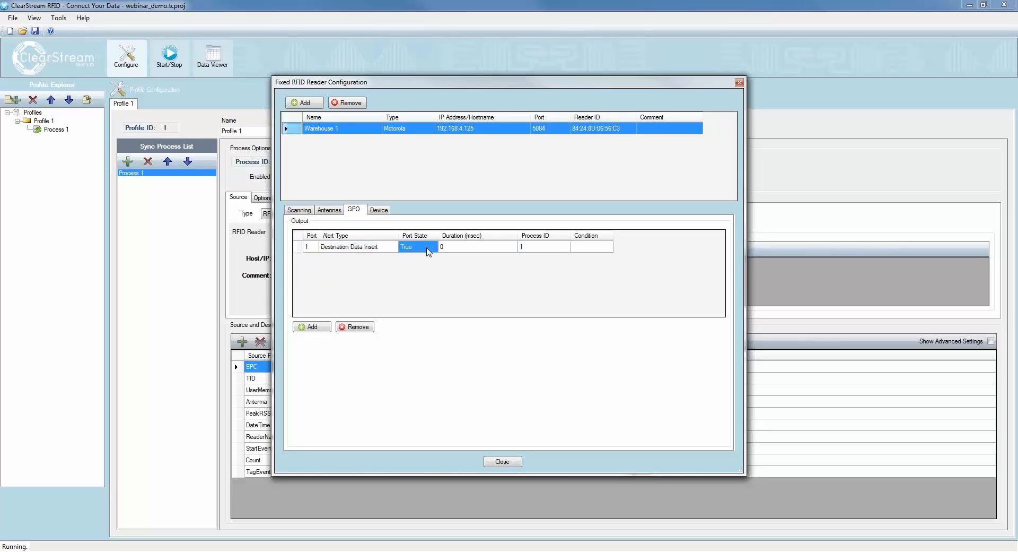
left_click(428, 249)
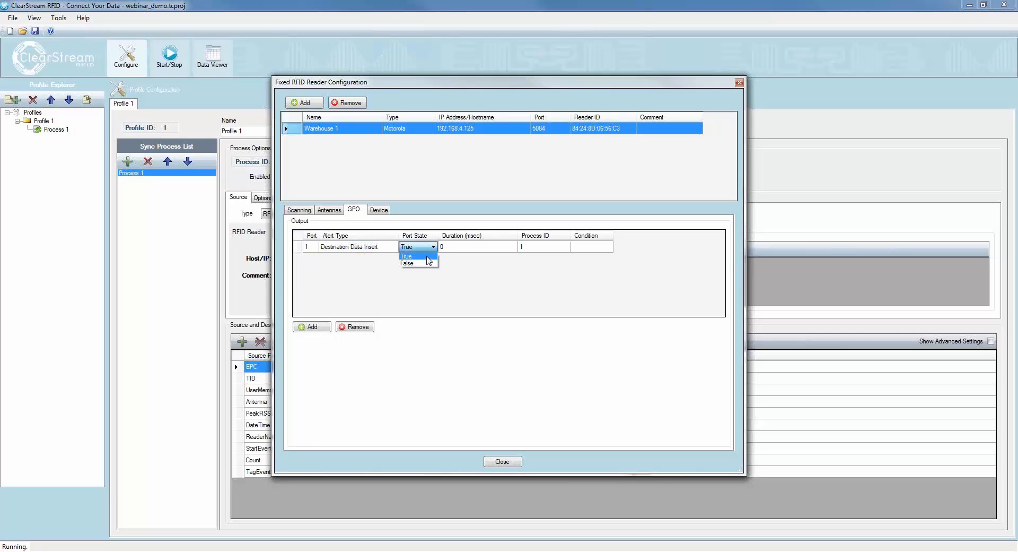
left_click(466, 314)
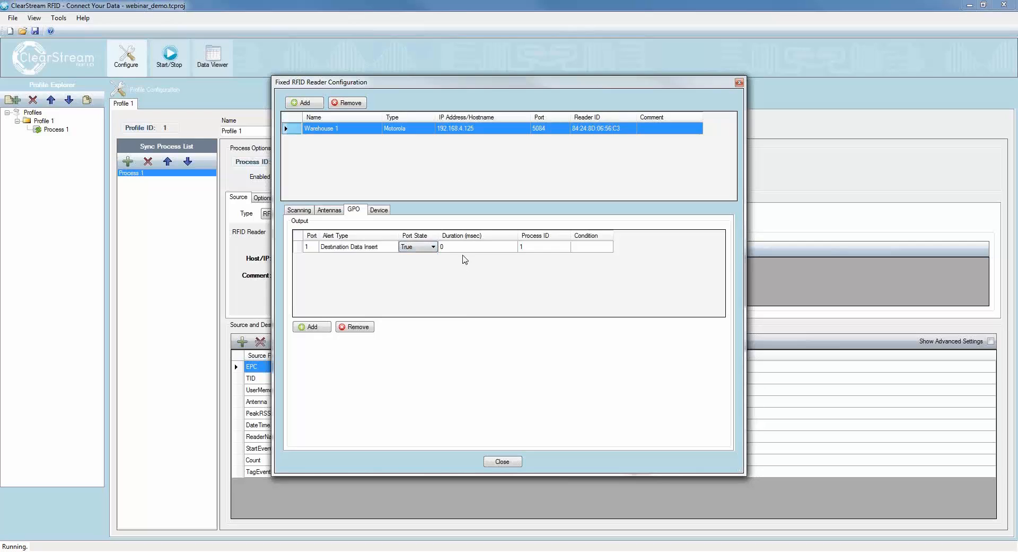
left_click(469, 256)
left_click(469, 251)
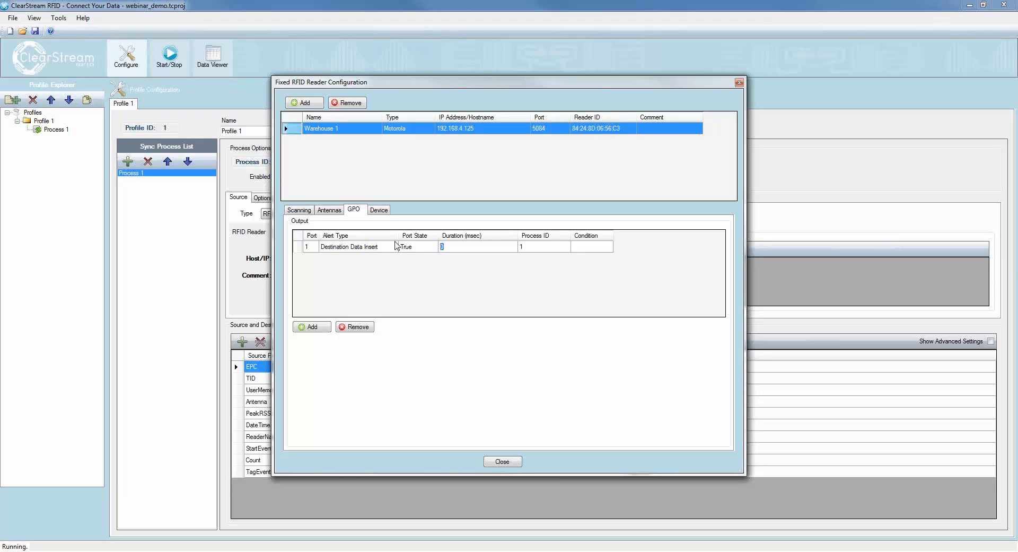
- Set the GPO output alert's duration to 2000 msec and inspect its process ID and condition fields
type("2000")
left_click(539, 247)
left_click(586, 248)
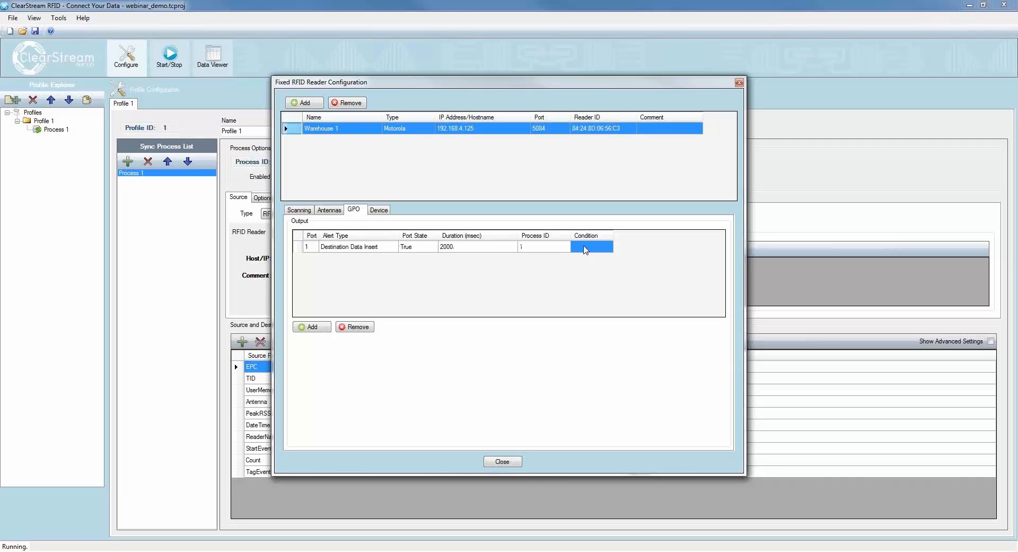
left_click(591, 247)
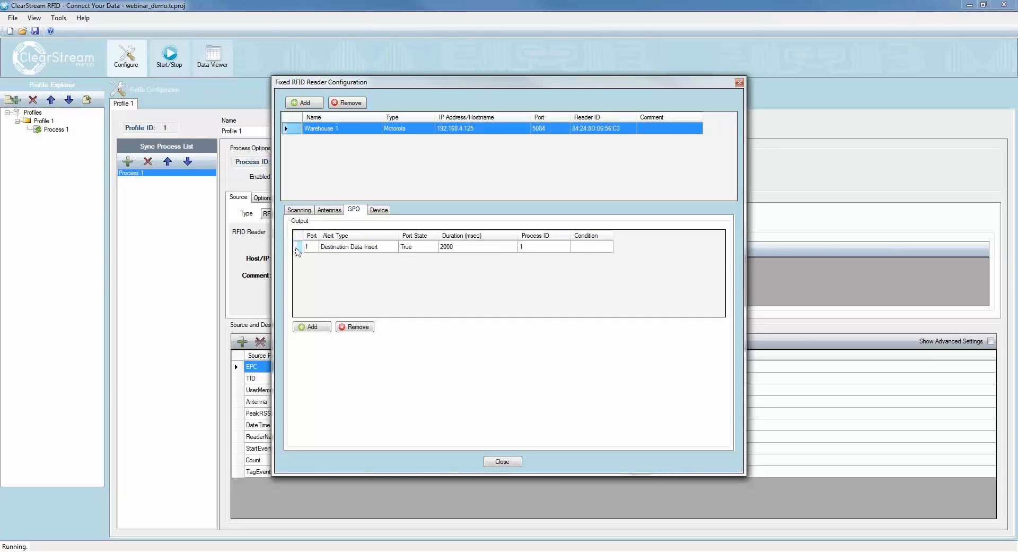
- Remove the GPO output alert from the Warehouse 1 reader
left_click(297, 247)
left_click(355, 326)
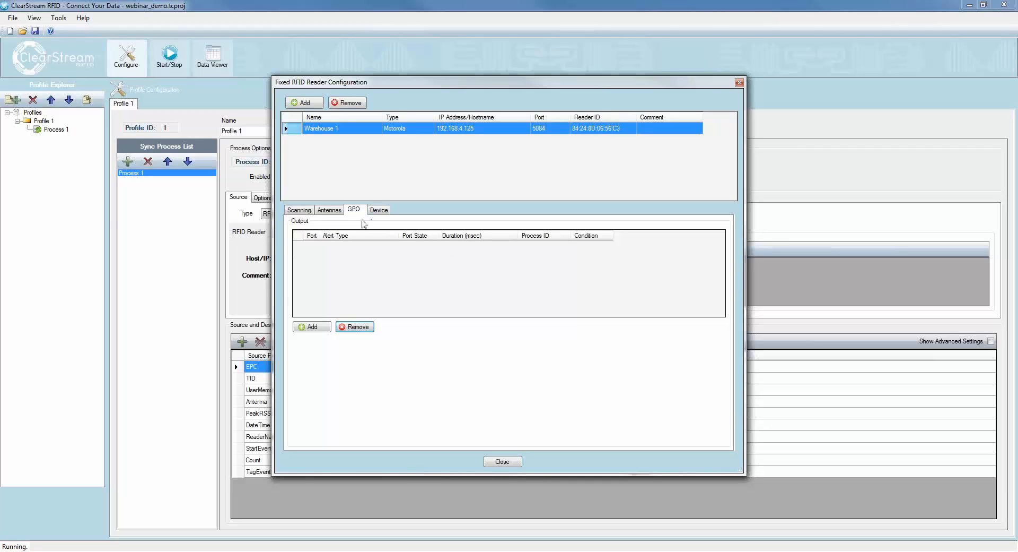
- Review the Warehouse 1 reader's Tag invisible event choices and scanning settings, and close its configuration to view the process's destination settings
left_click(379, 209)
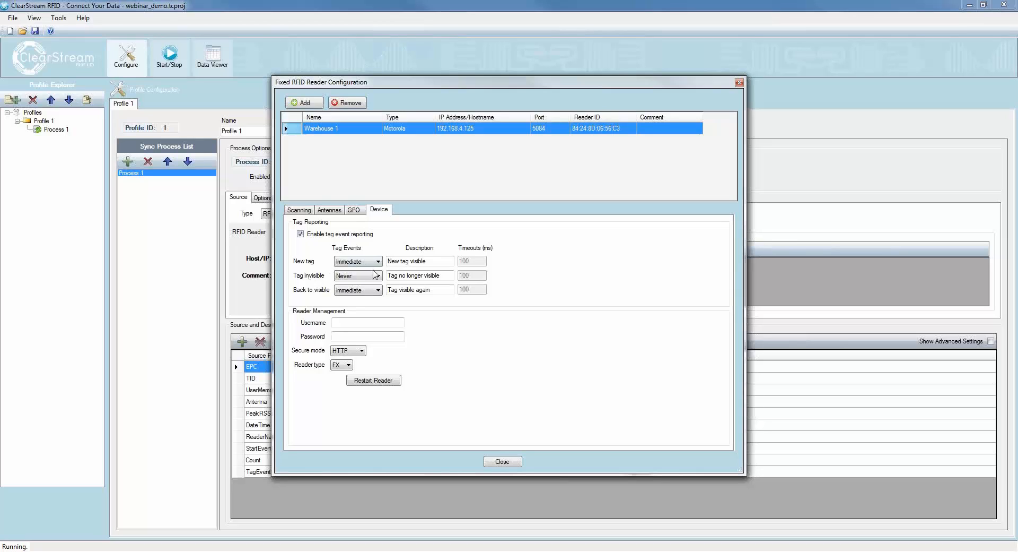
left_click(378, 275)
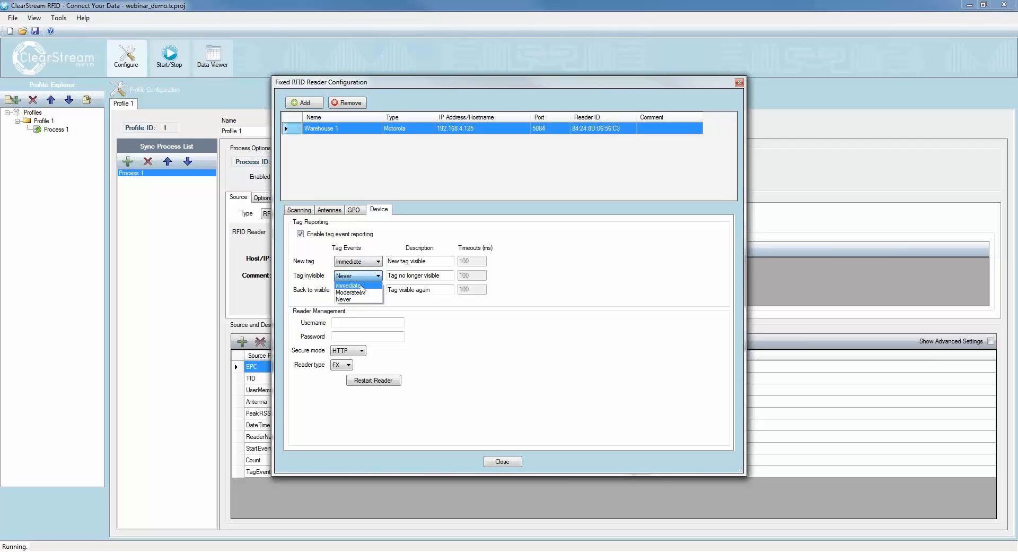
left_click(634, 314)
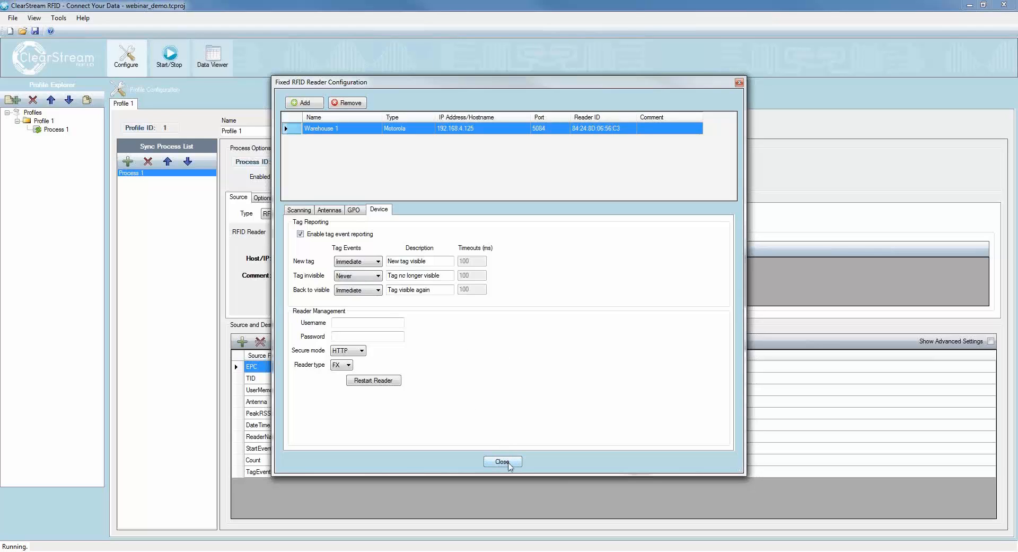
left_click(306, 211)
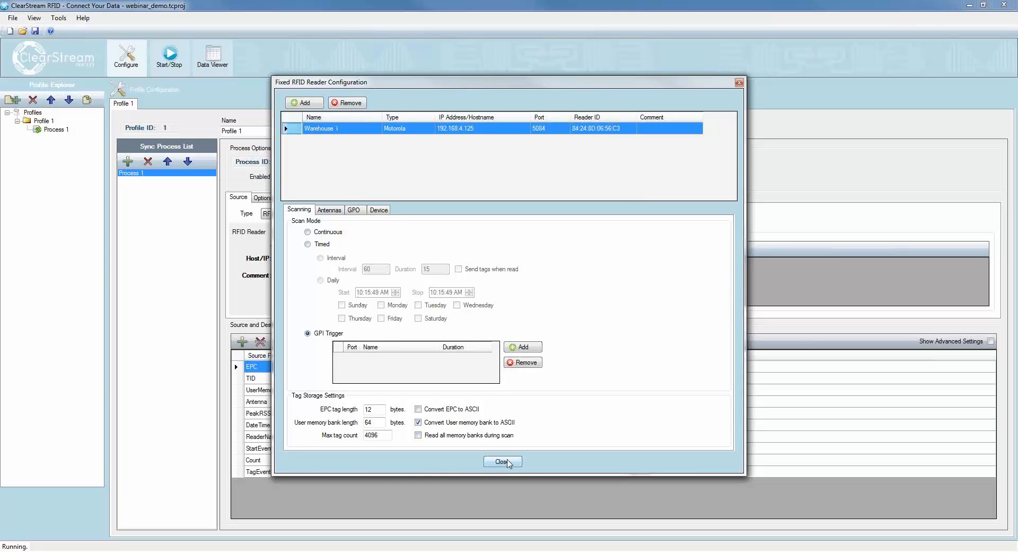
left_click(502, 462)
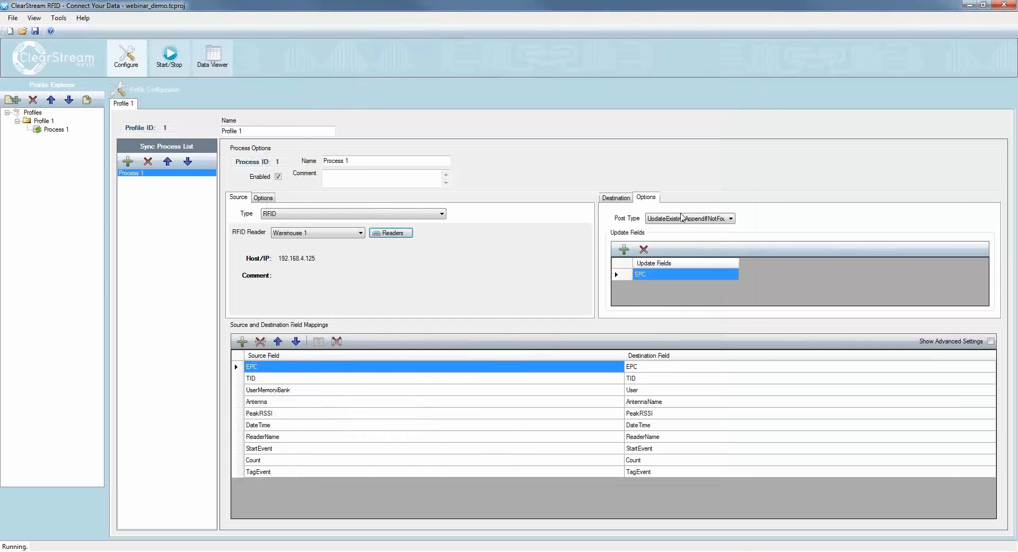
left_click(622, 200)
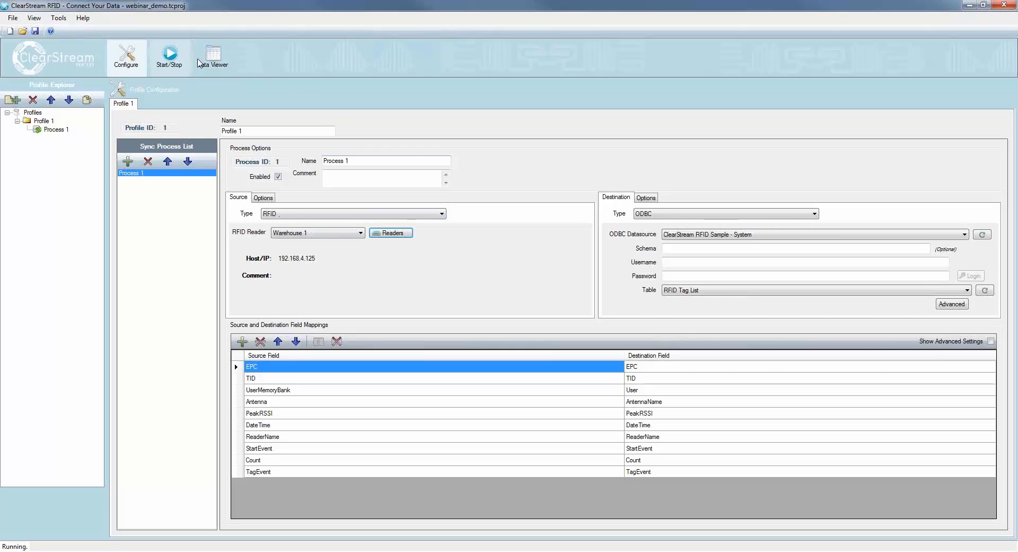
- Open the Virtual Site Survey and maximize its window
left_click(58, 18)
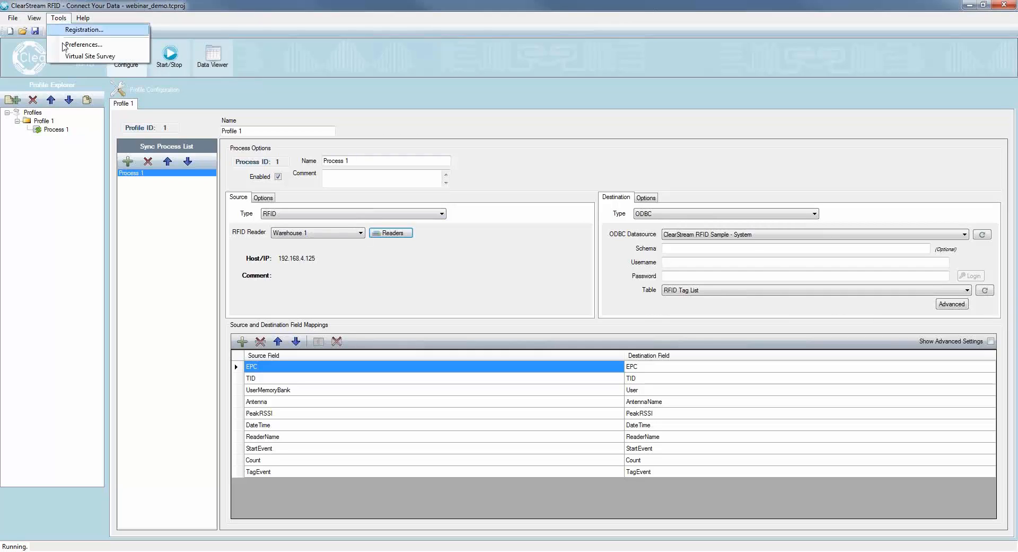
left_click(67, 55)
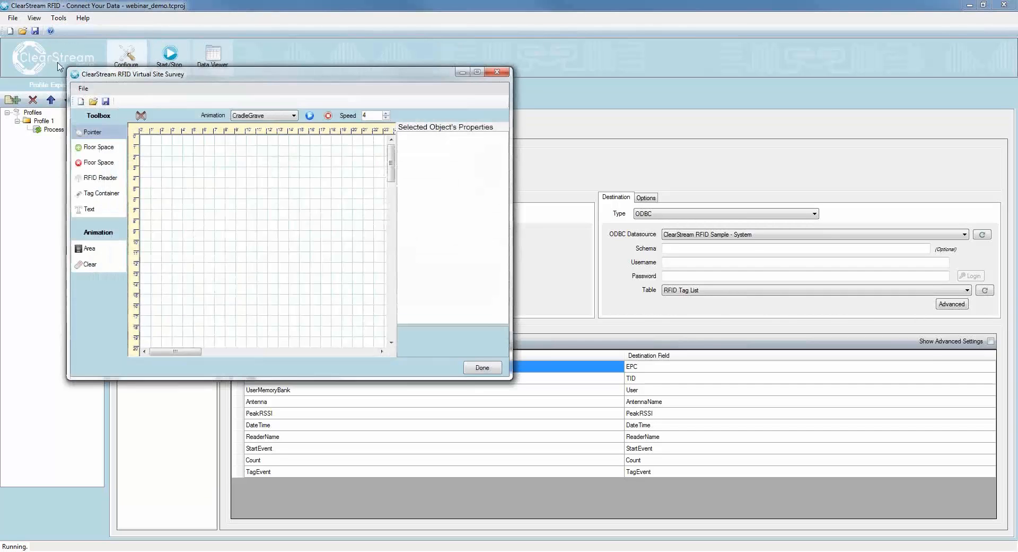
double_click(166, 74)
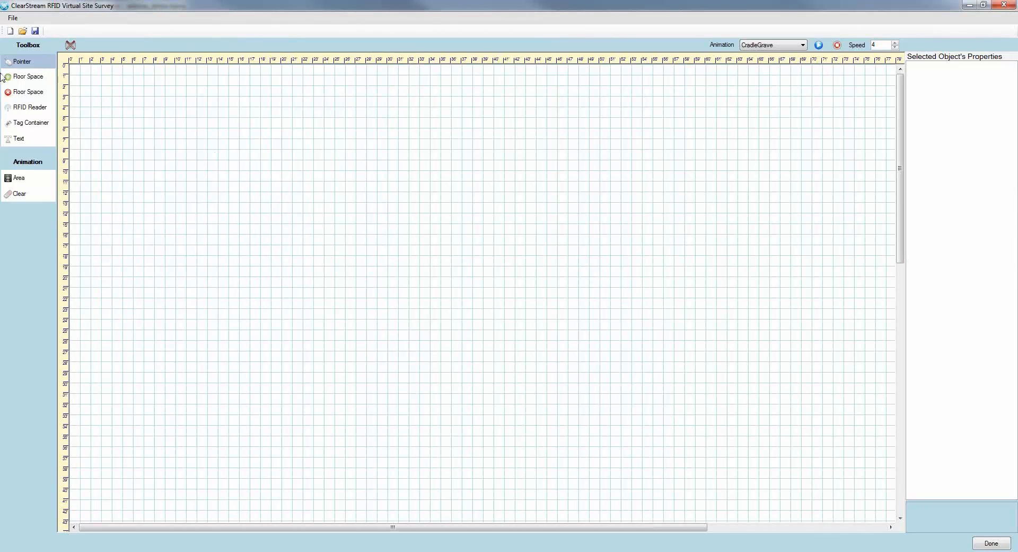
- Draw two side-by-side floor spaces, each about 32 by 34 grid units, and connect them with a doorway about 5 units high
left_click(33, 79)
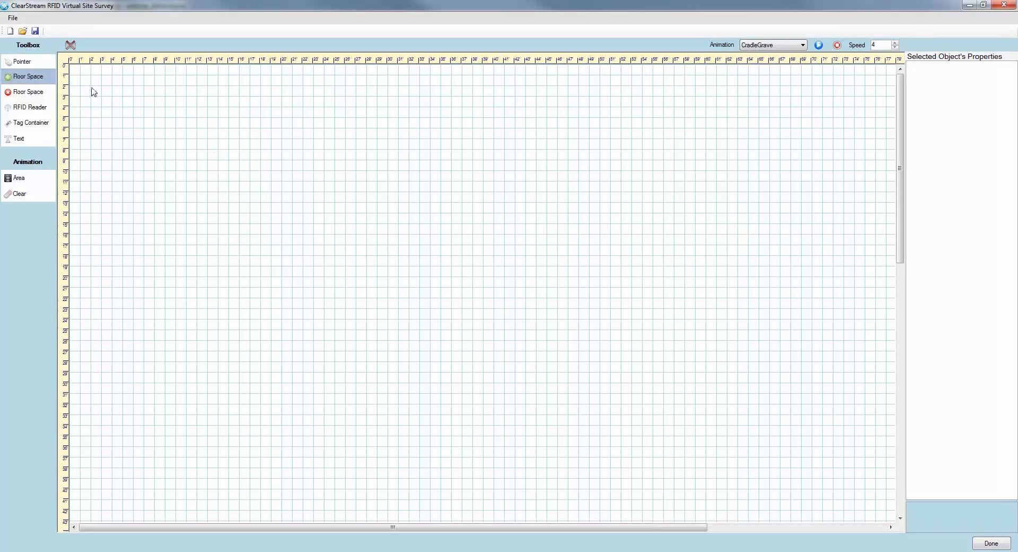
left_click_drag(85, 80, 419, 434)
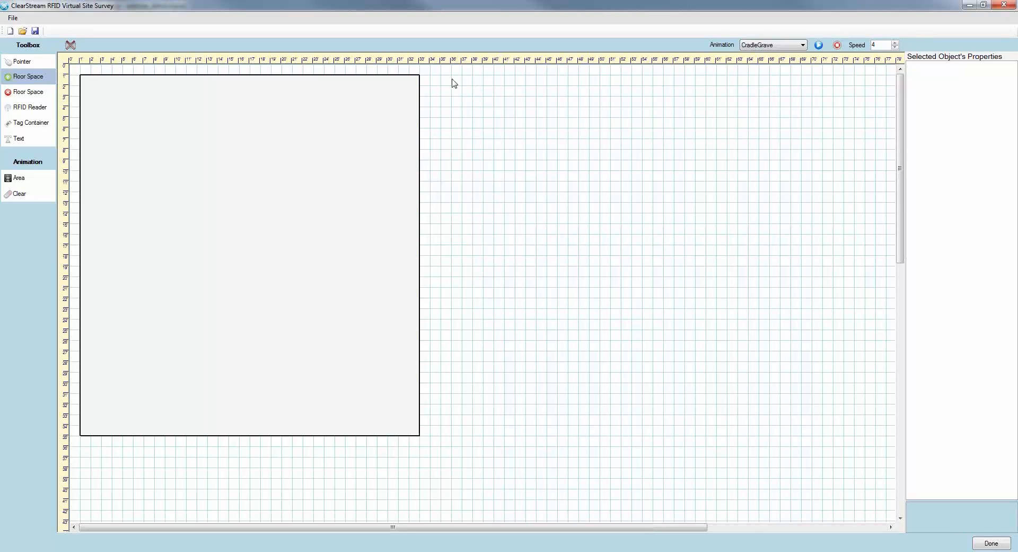
left_click_drag(436, 78, 766, 437)
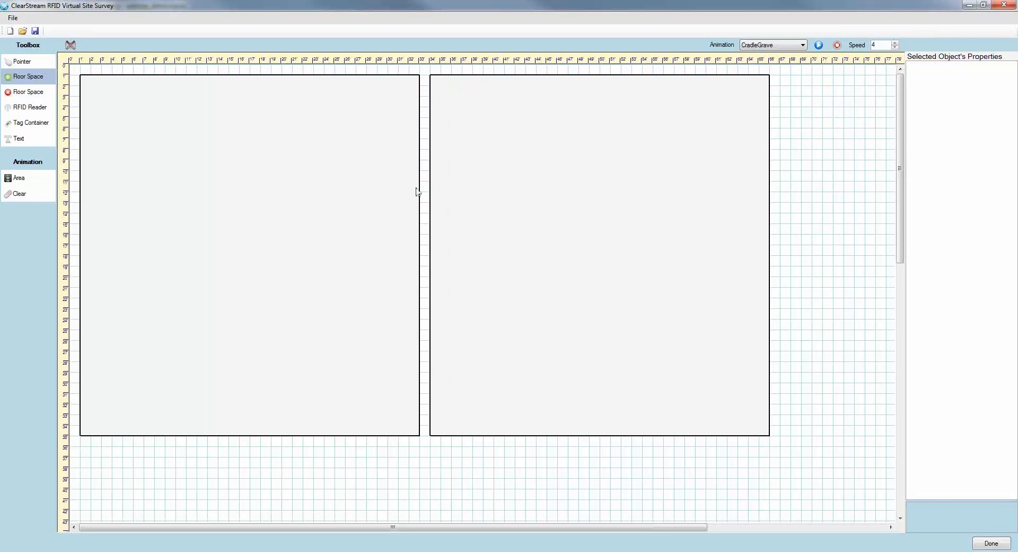
left_click_drag(409, 224, 439, 276)
- Add a text label reading Warehouse near the upper-left corner of the first floor space
left_click(32, 142)
left_click(103, 93)
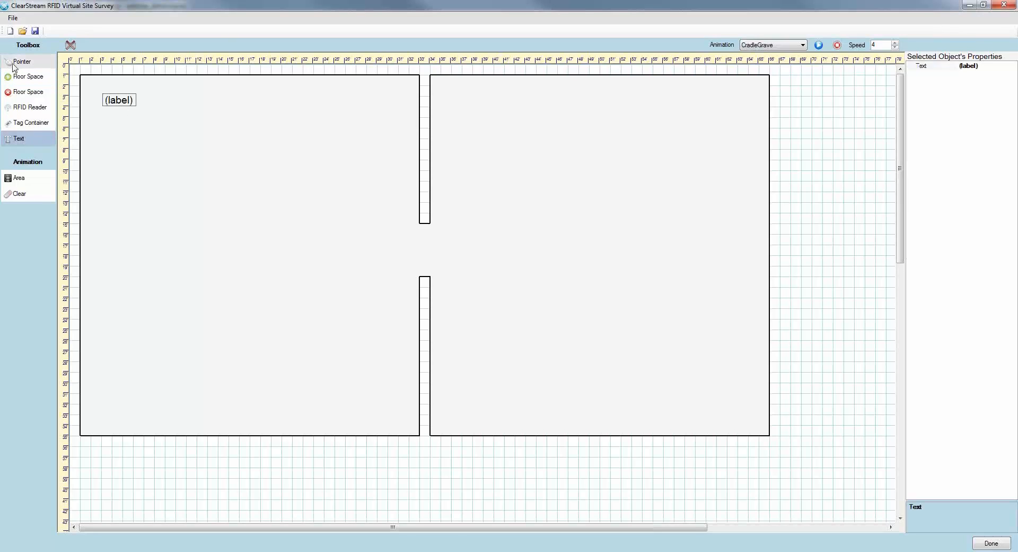
left_click(15, 64)
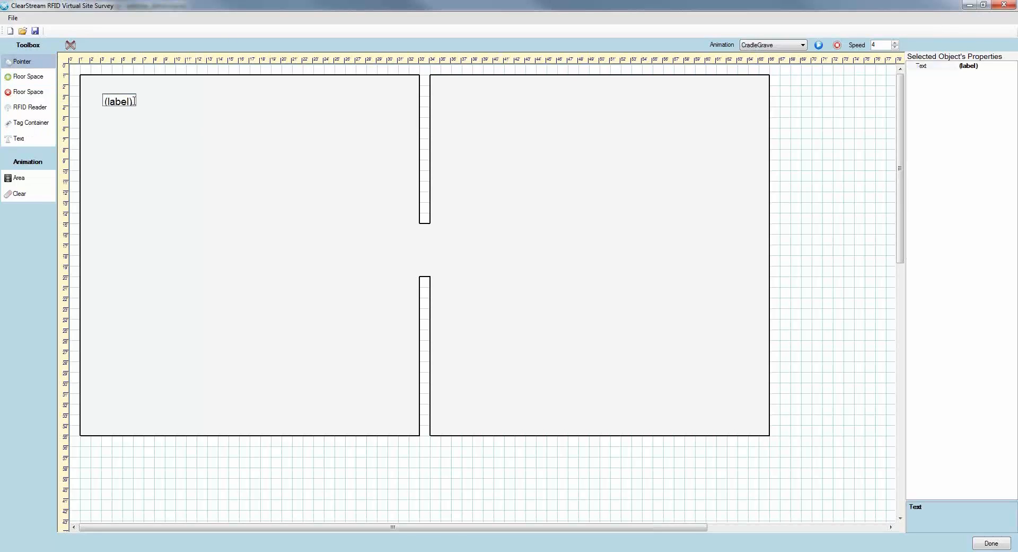
double_click(130, 104)
type("Warehouse")
left_click(171, 135)
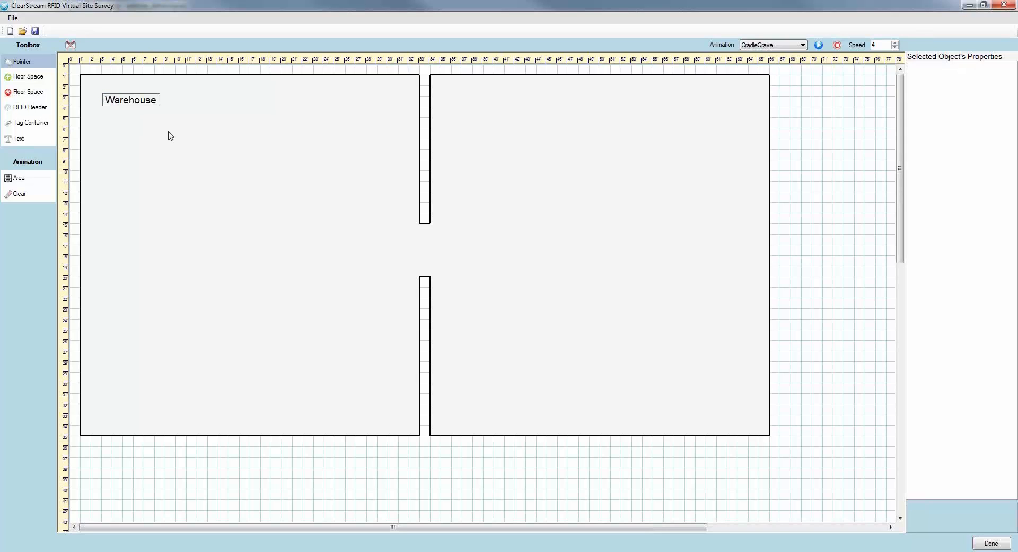
- Label the second floor space Showroom Floor, and align both labels in the upper-left corners of their rooms
left_click(45, 139)
left_click(436, 84)
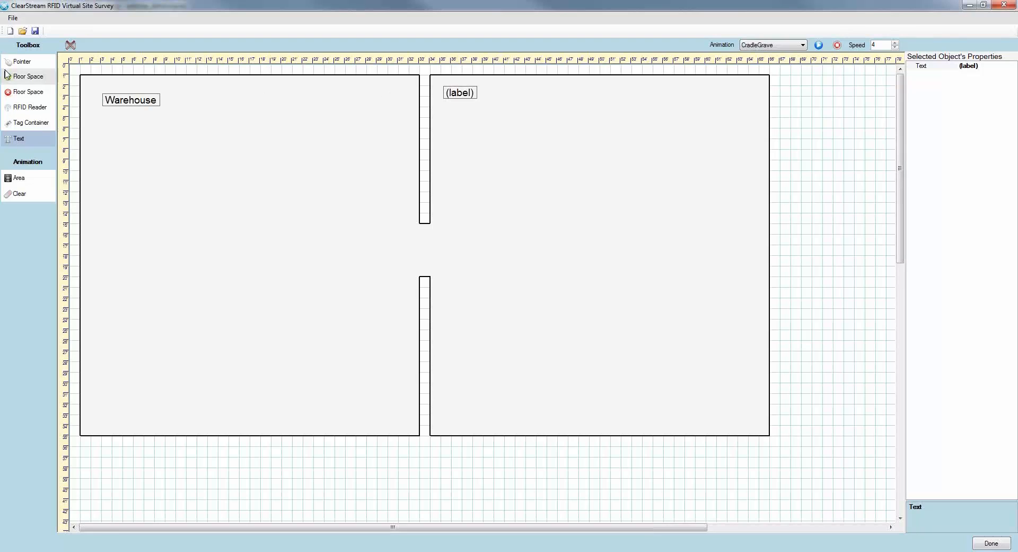
left_click(21, 62)
left_click(459, 95)
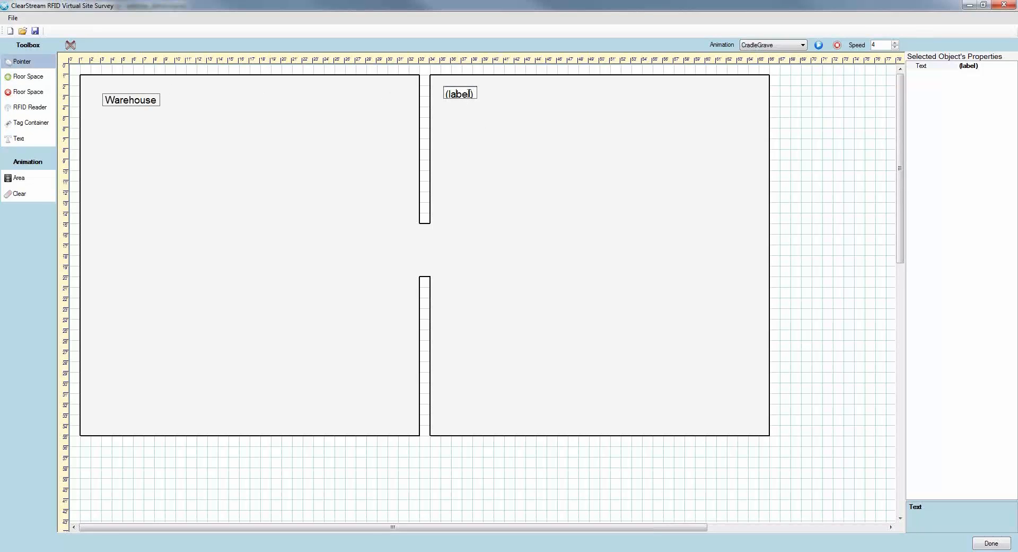
left_click_drag(473, 94, 425, 98)
type("Showroom Fl")
type("oor")
left_click(501, 150)
double_click(482, 97)
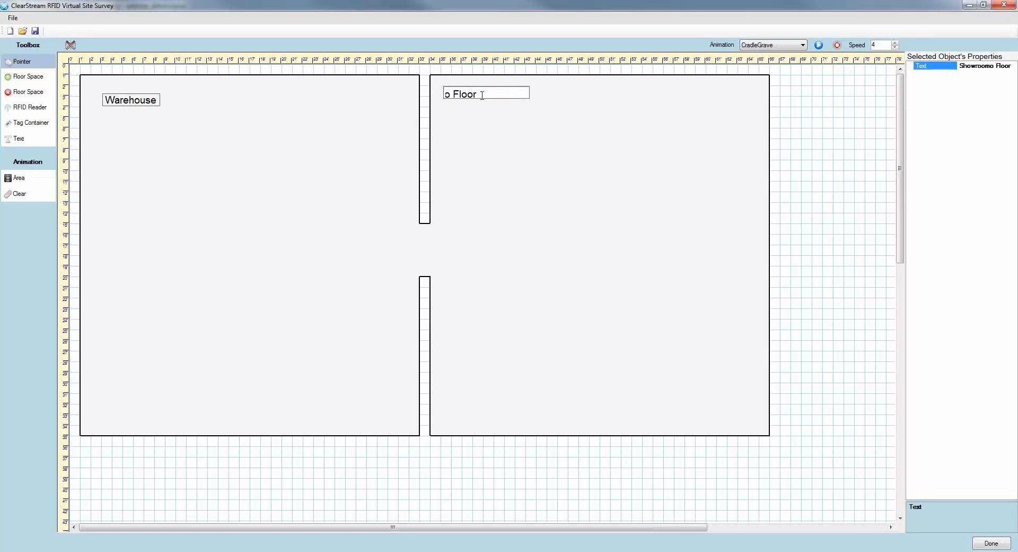
left_click(455, 91)
key("BackSpace")
left_click(513, 119)
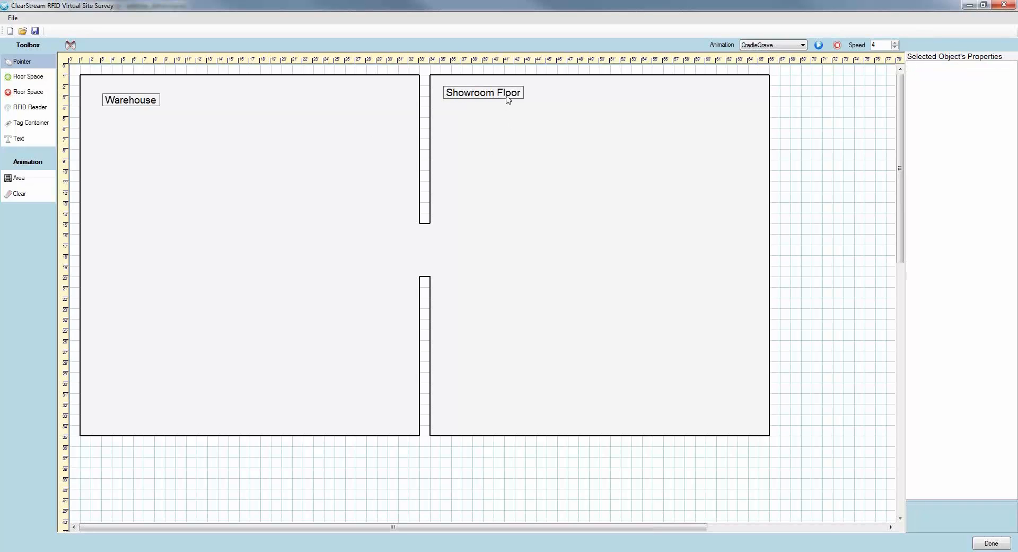
left_click_drag(508, 100, 502, 95)
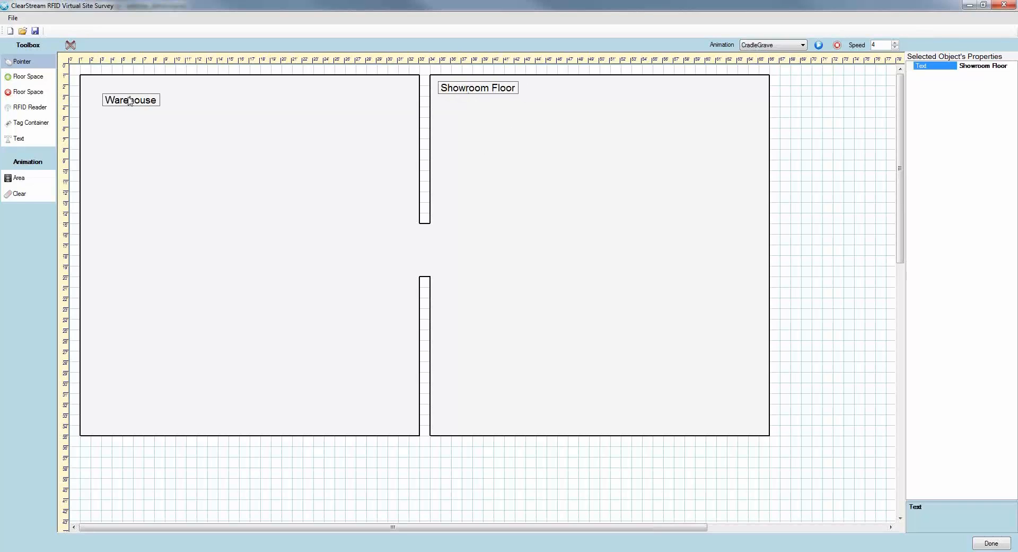
left_click_drag(129, 101, 115, 89)
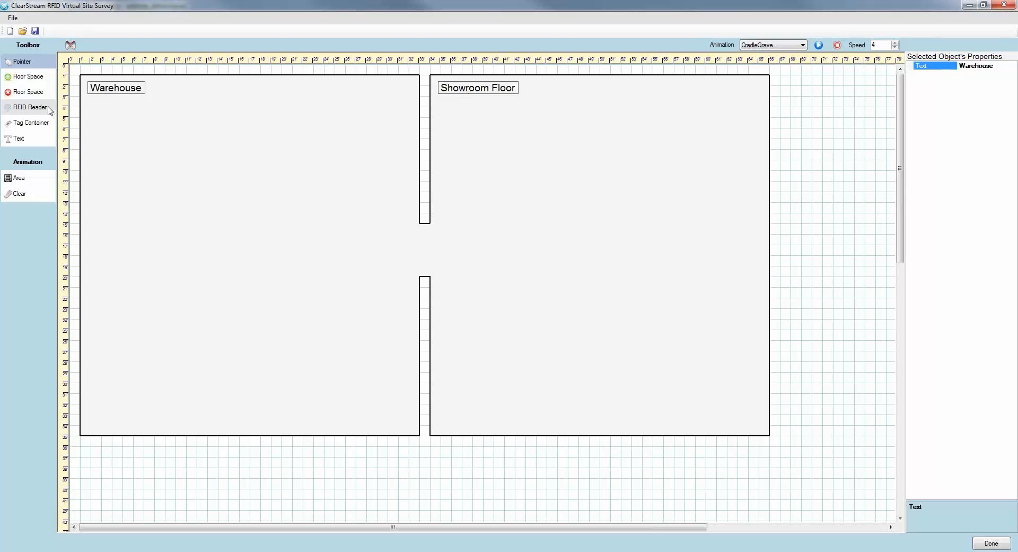
- Place an RFID reader in the Warehouse just below the doorway and add two antennas to it
left_click(30, 107)
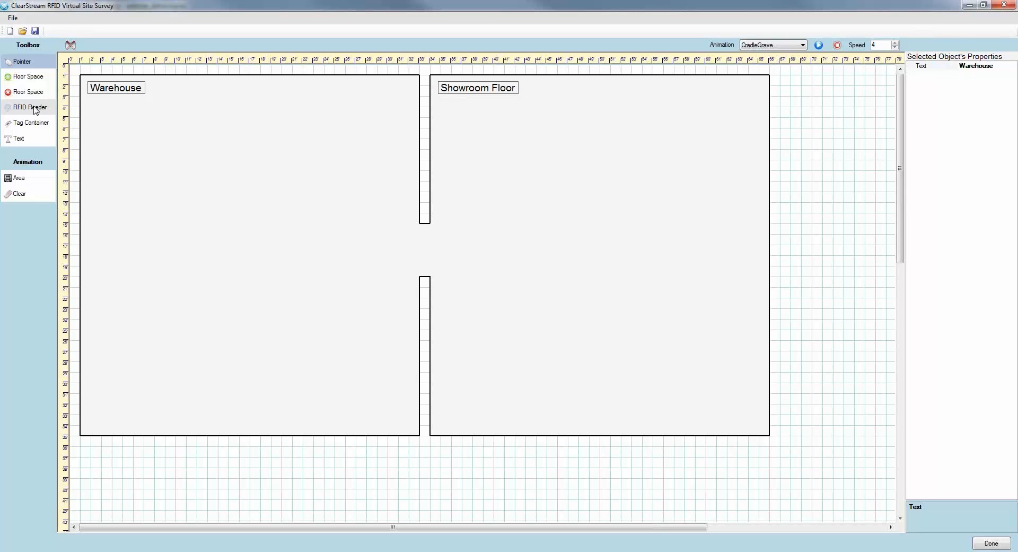
left_click(374, 317)
left_click(22, 62)
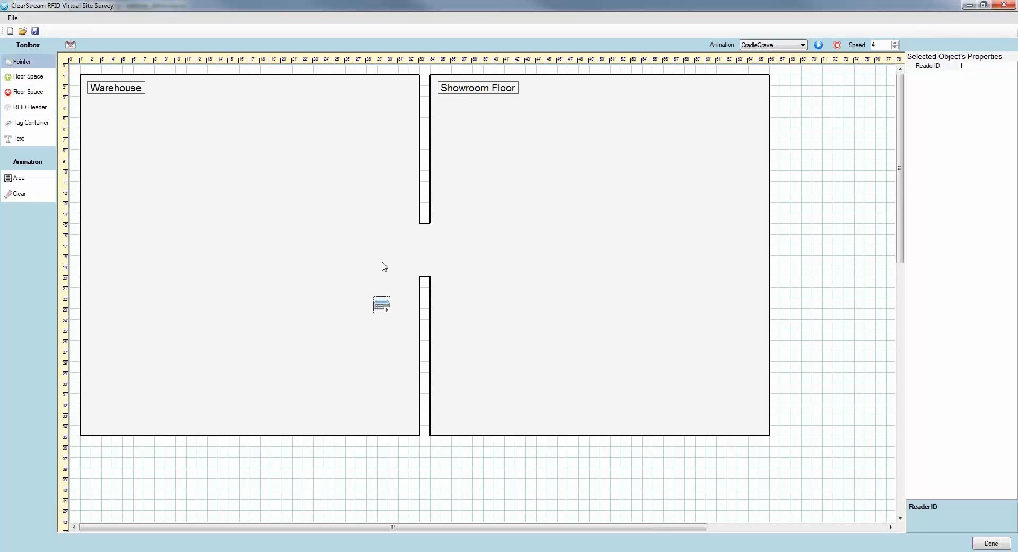
right_click(388, 312)
left_click(411, 336)
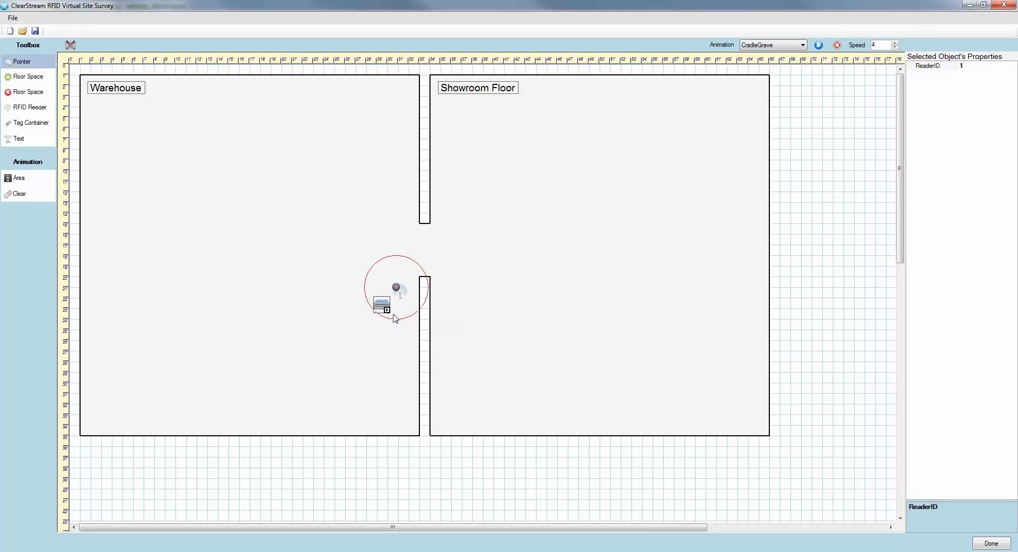
right_click(388, 312)
left_click(403, 335)
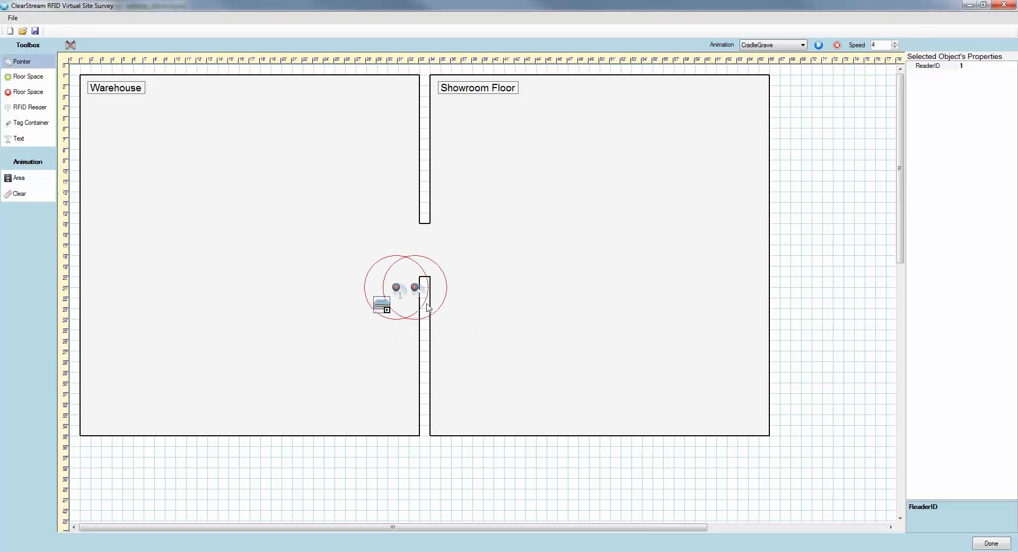
- Place the second antenna on the showroom side just above the doorway, aimed diagonally down and away from the wall
left_click_drag(416, 290, 500, 305)
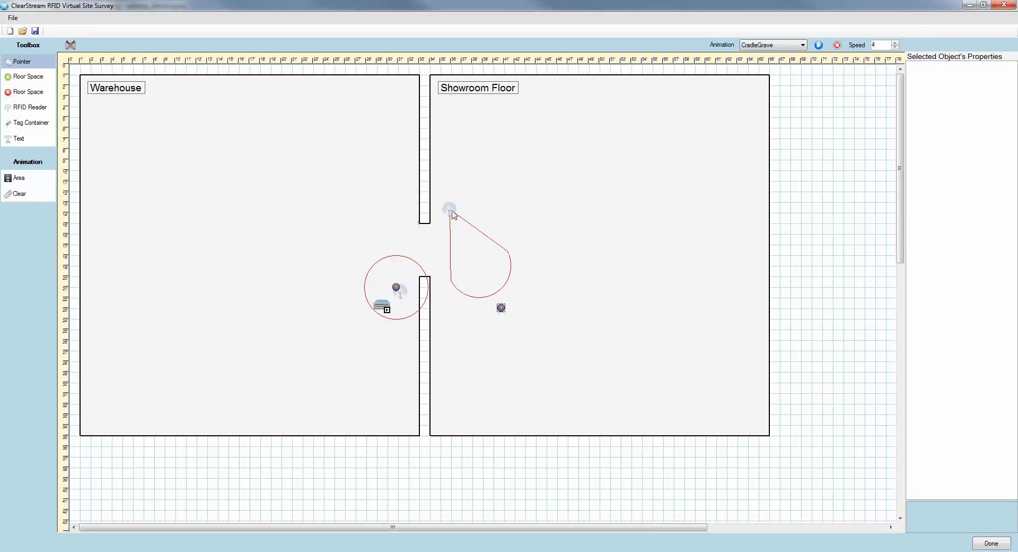
left_click_drag(451, 213, 448, 202)
left_click_drag(492, 299, 489, 299)
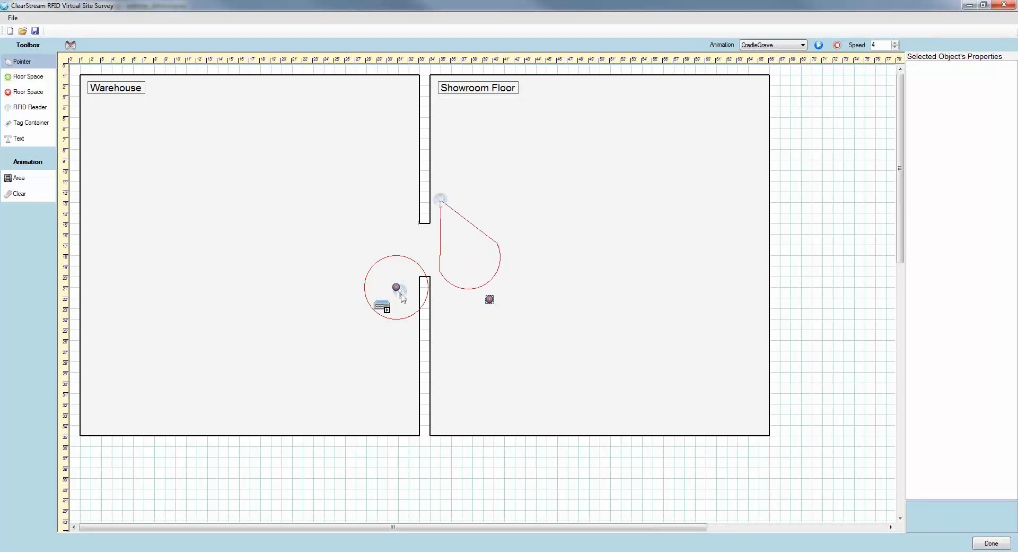
- Aim the first antenna up past the warehouse side of the doorway, and move the reader below it beside the dividing wall
left_click_drag(399, 291, 388, 234)
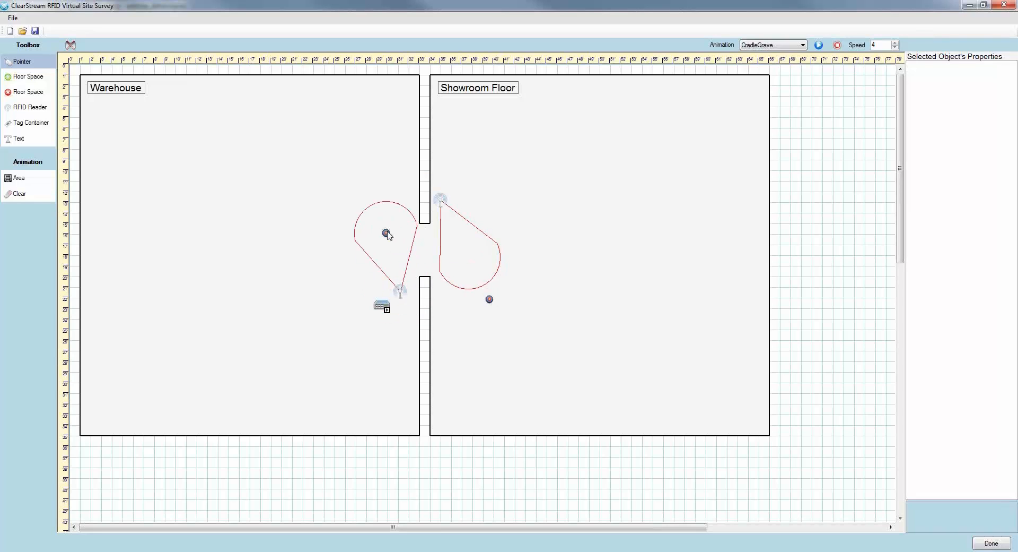
left_click_drag(383, 308, 405, 339)
left_click_drag(400, 297, 402, 306)
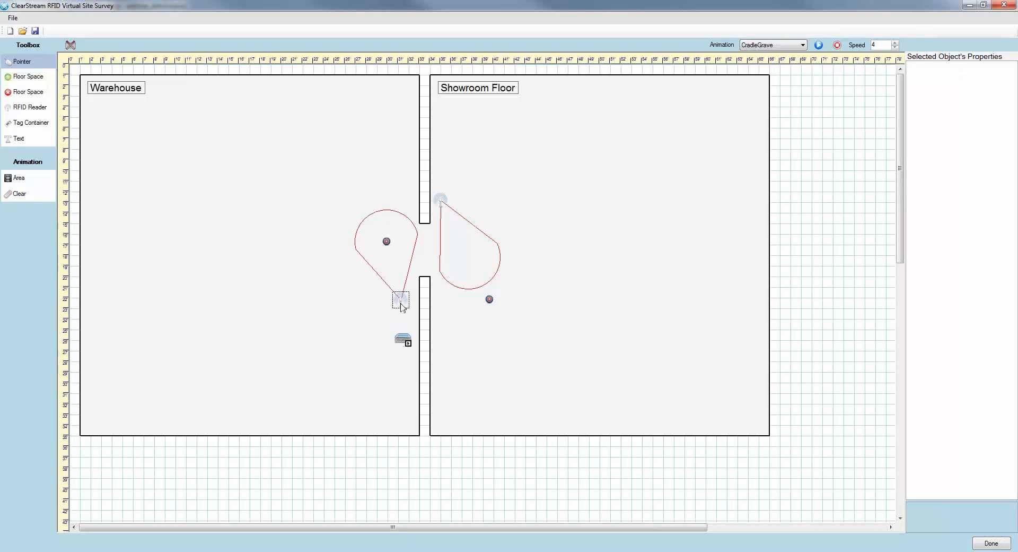
left_click_drag(387, 243, 384, 239)
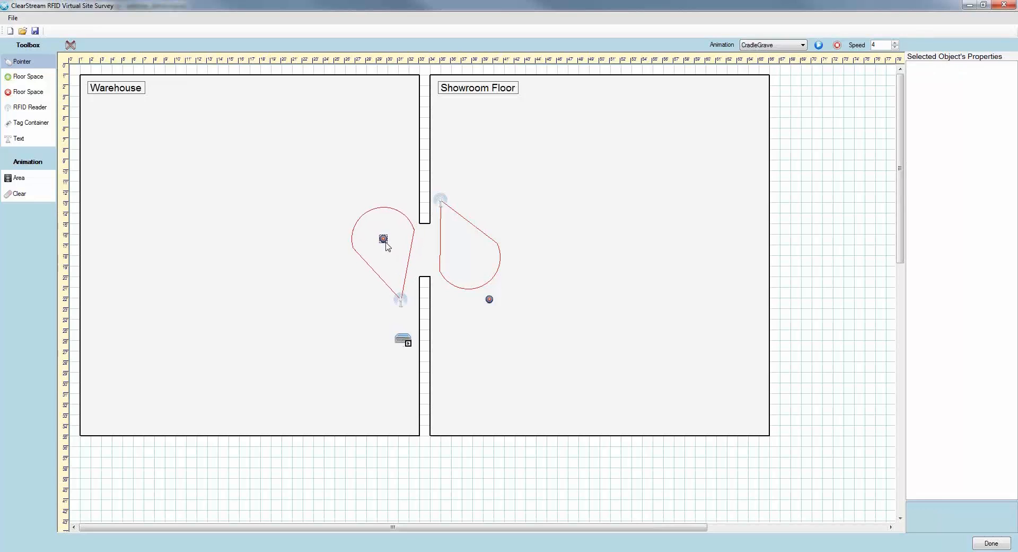
left_click_drag(401, 302, 404, 301)
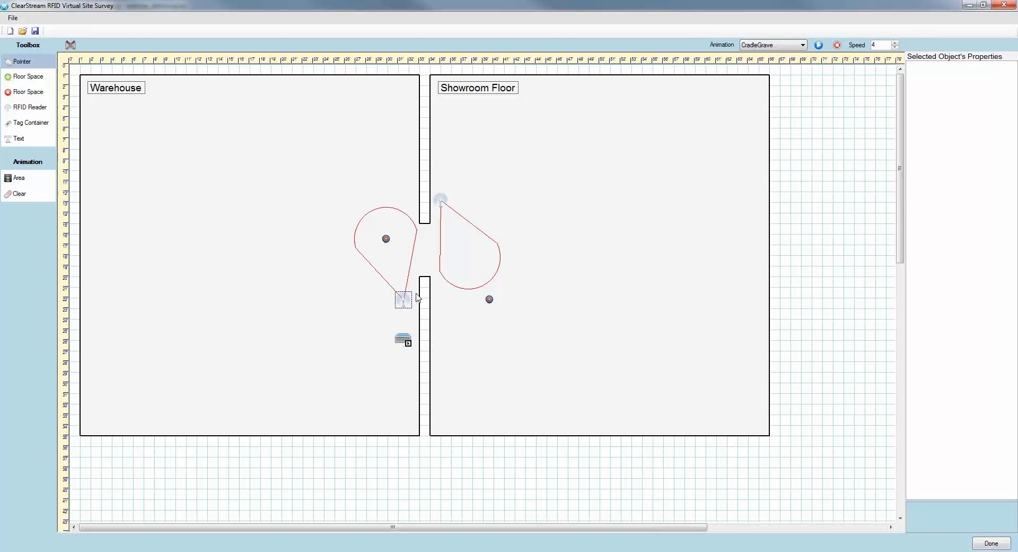
left_click(443, 202)
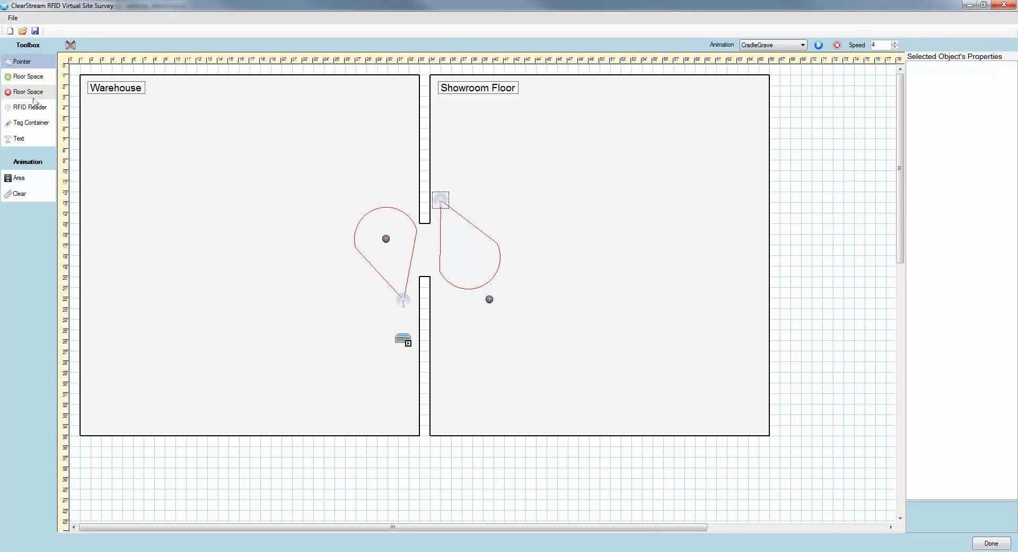
- Place a tag container in the Warehouse, a little below the room's label
left_click(31, 122)
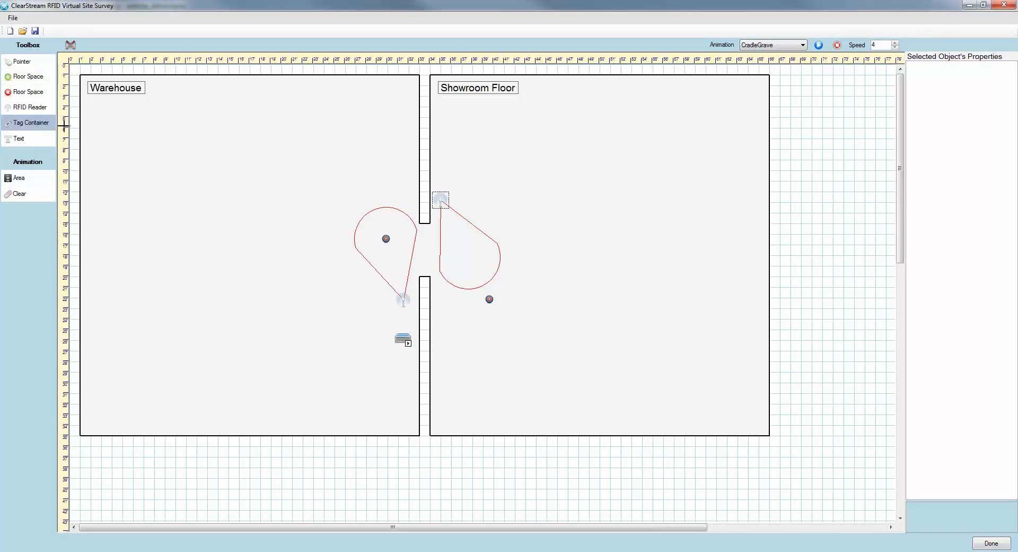
left_click(121, 137)
left_click(33, 64)
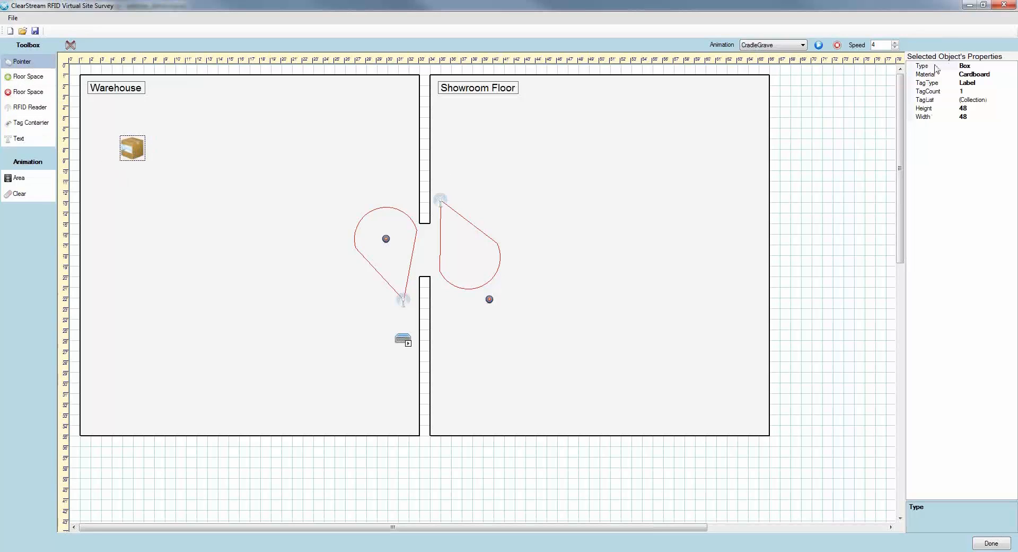
- Switch the tag container's type to Pallet, look through the available types, and set it back to Box
left_click(988, 68)
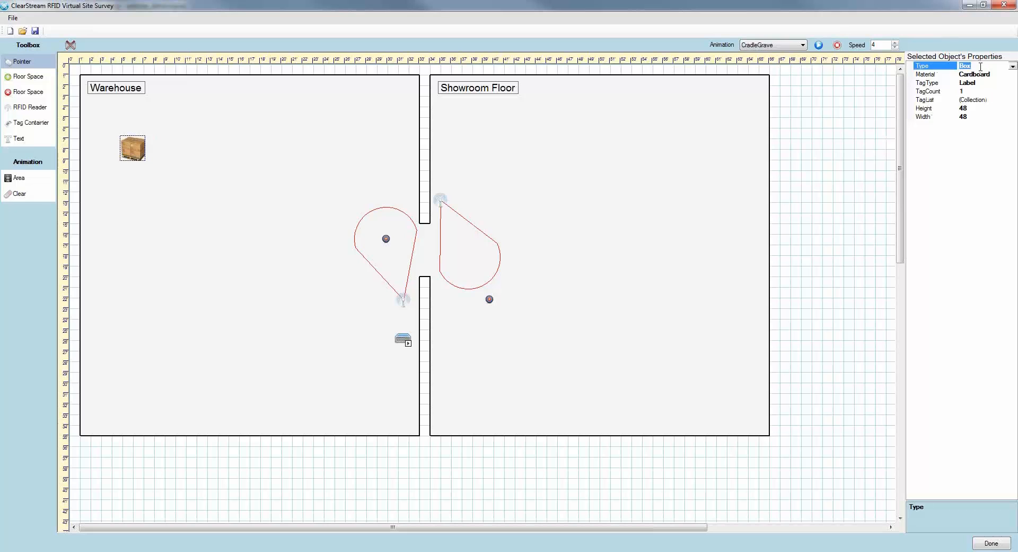
double_click(979, 66)
double_click(859, 9)
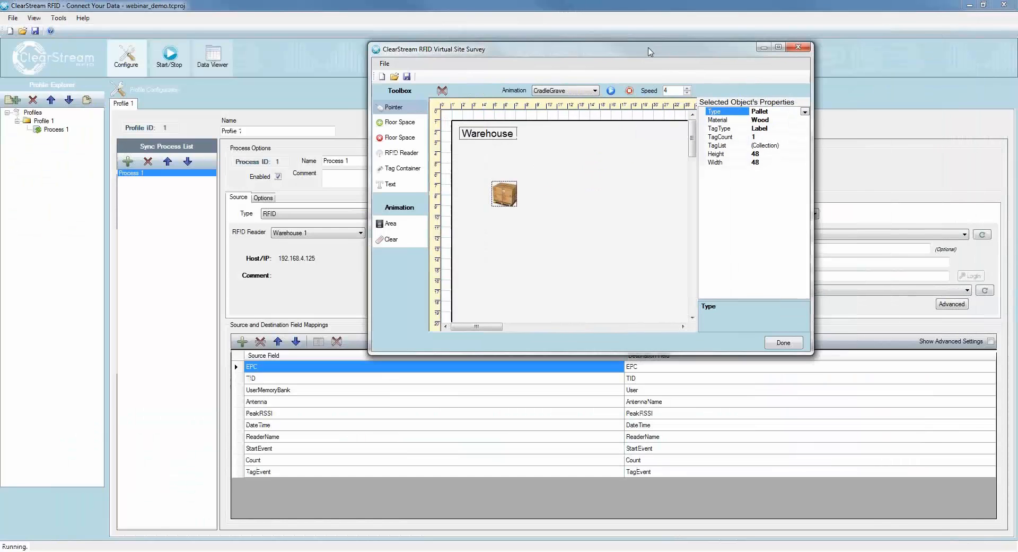
left_click(798, 112)
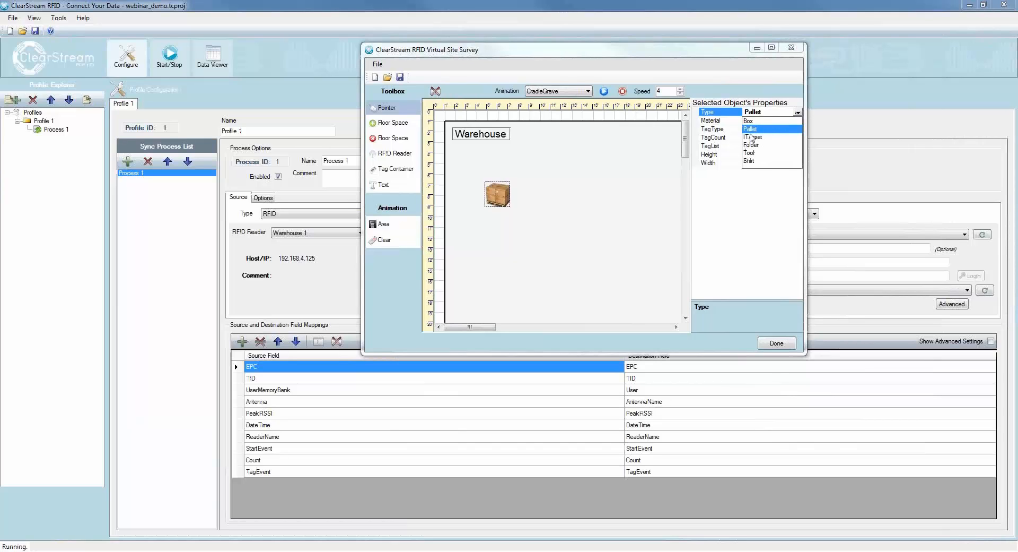
left_click(753, 121)
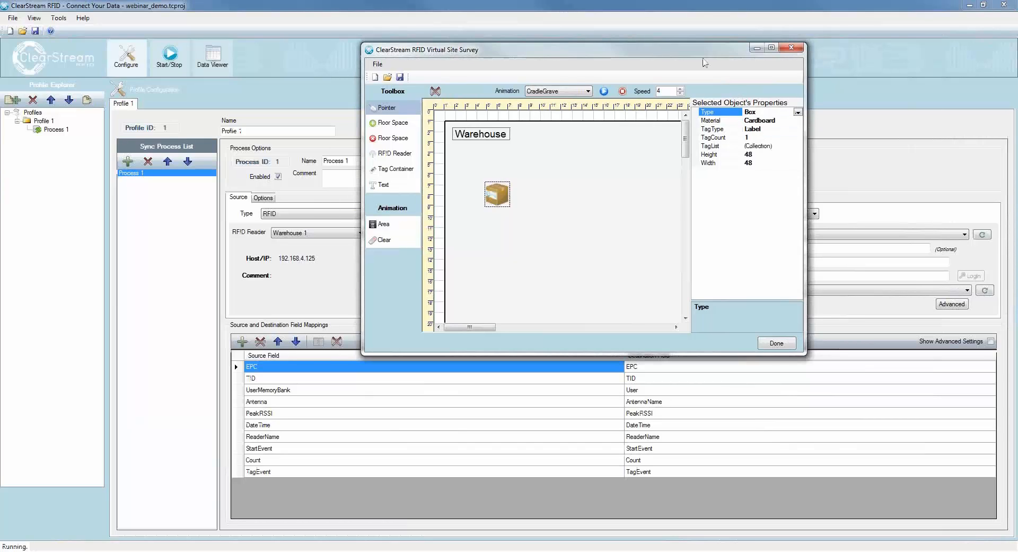
left_click(771, 47)
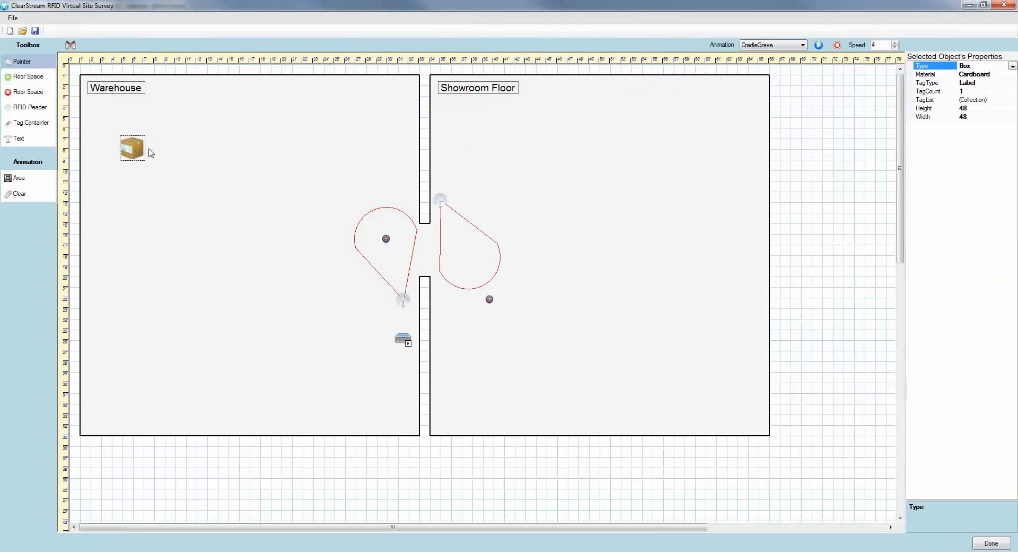
- Move the box to the upper middle of the Warehouse, away from the antenna coverage areas
left_click_drag(134, 141, 224, 228)
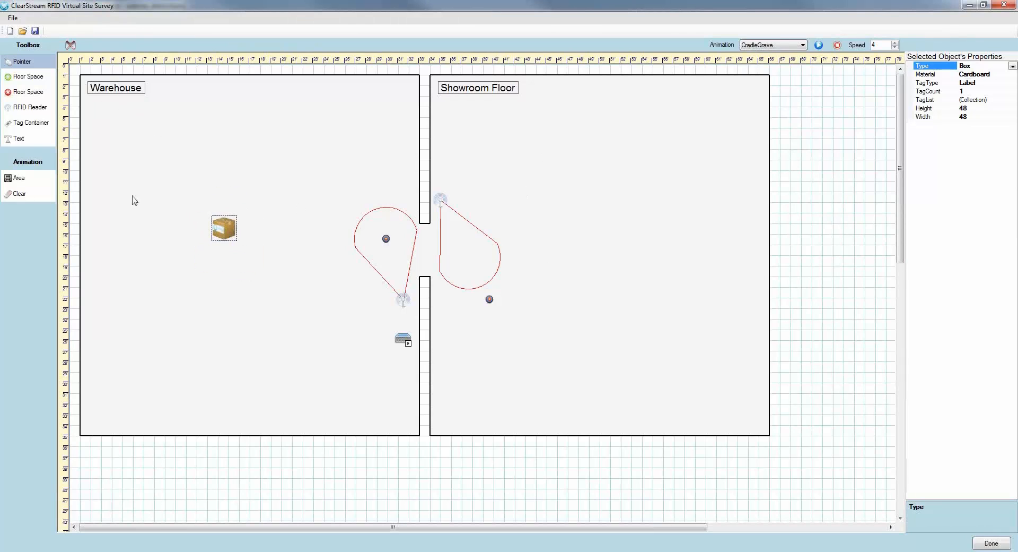
left_click_drag(230, 233, 208, 181)
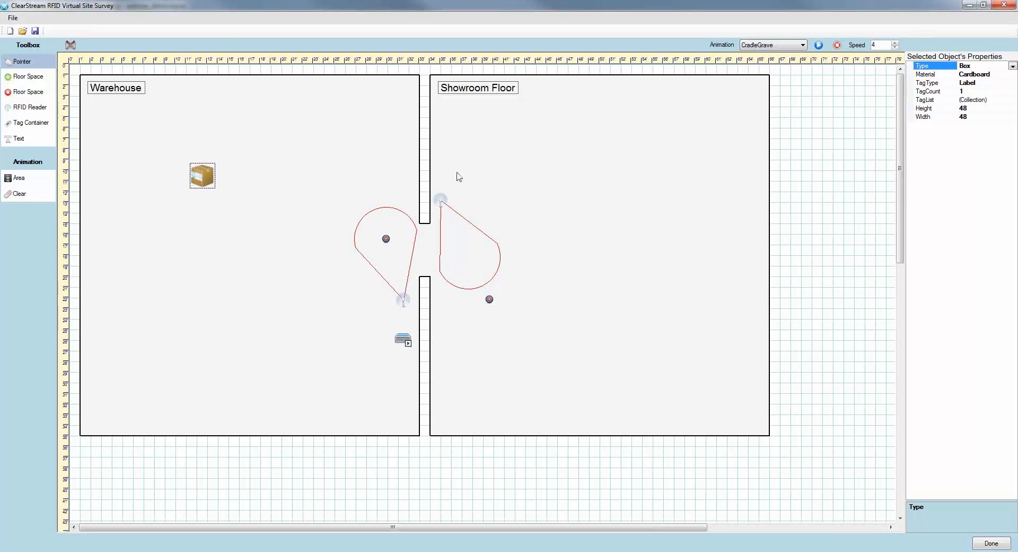
mouse_move(194, 180)
left_mouse_down()
mouse_move(206, 207)
mouse_move(202, 184)
left_mouse_up()
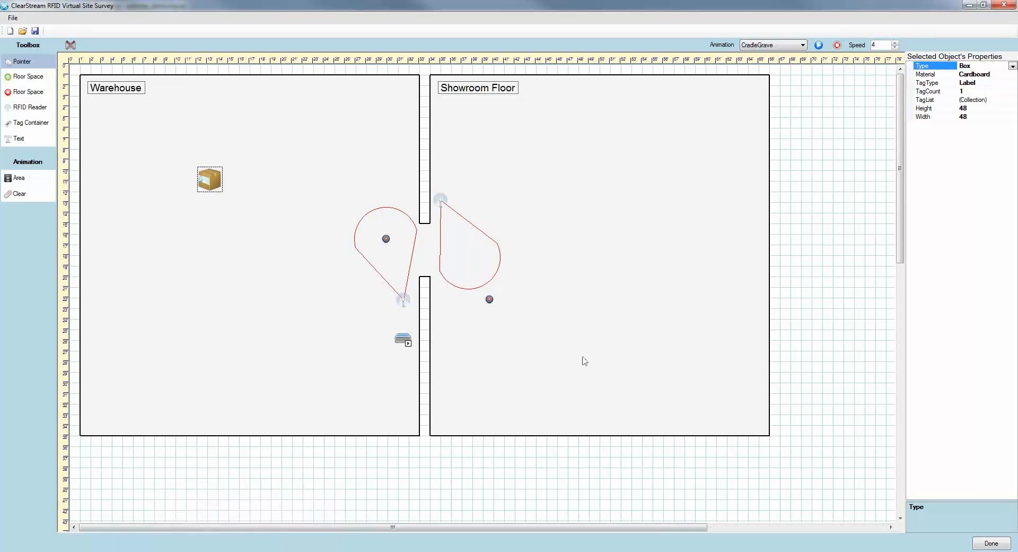
- Switch to the main ClearStream RFID window and add a second process to Profile 1, named Virtual Environment
left_click(304, 501)
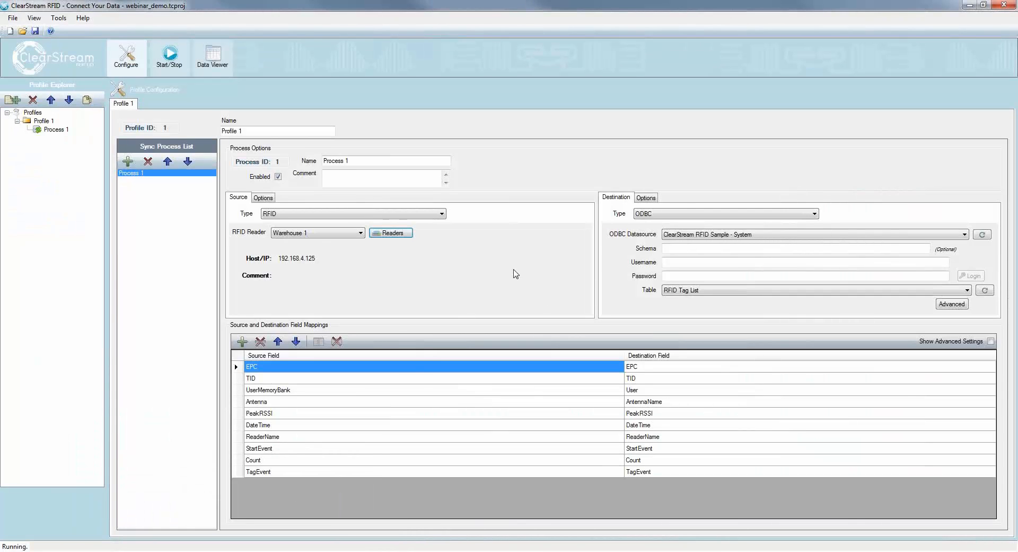
left_click(127, 161)
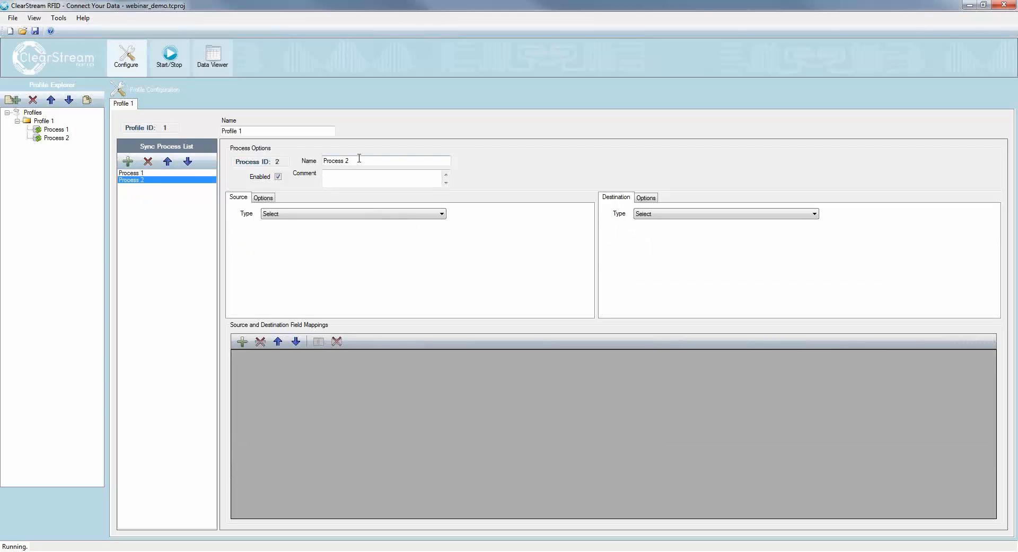
left_click(360, 158)
type("Vi")
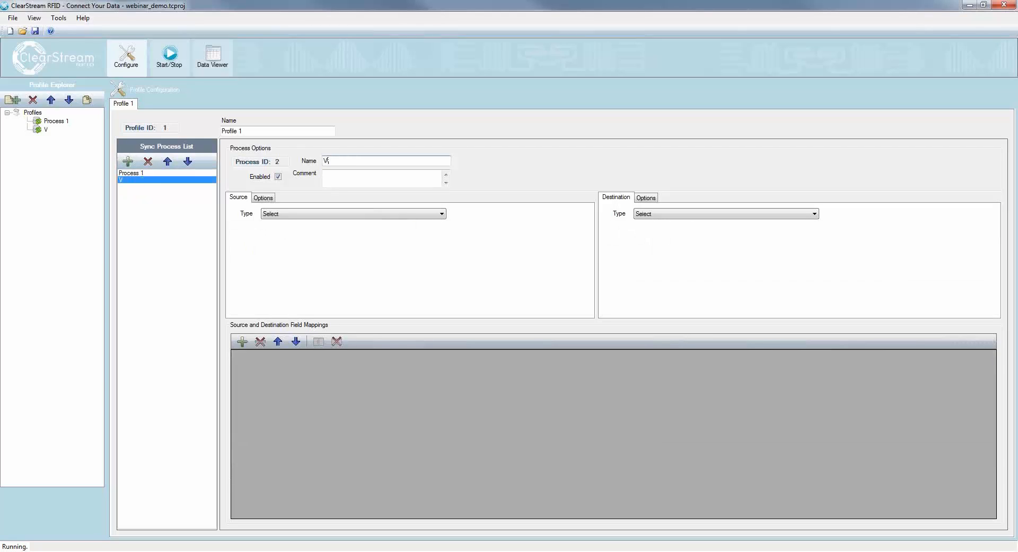
type("rtuakl")
key("BackSpace")
key("BackSpace")
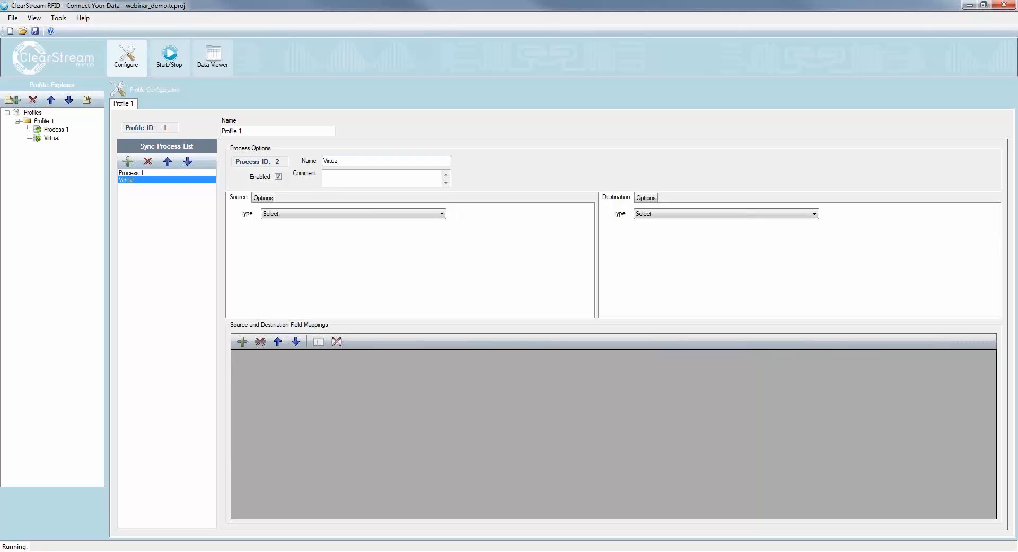
type("l Environment")
- Set the Virtual Environment process's source type to RFID and its destination type to ODBC
left_click(341, 213)
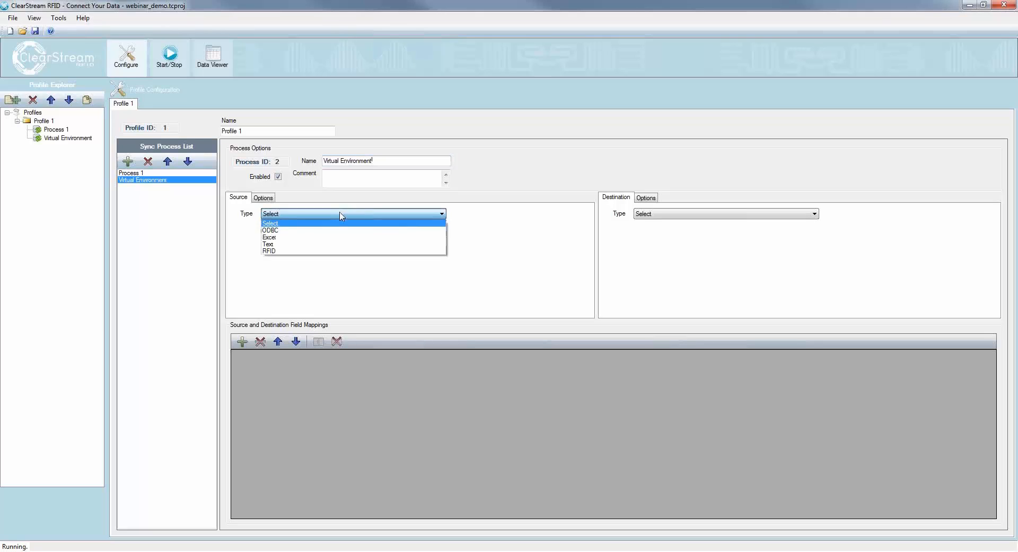
left_click(308, 251)
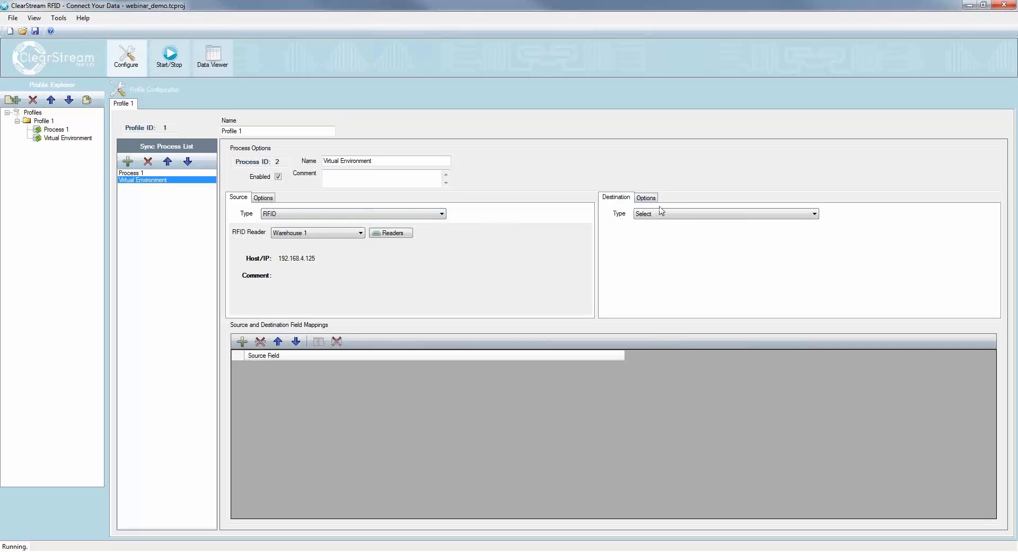
left_click(680, 215)
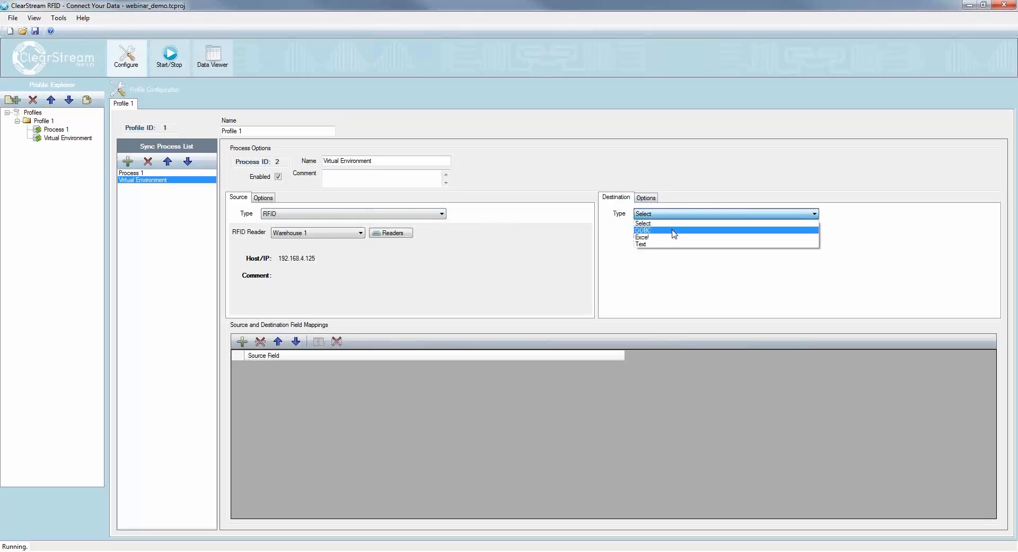
left_click(674, 230)
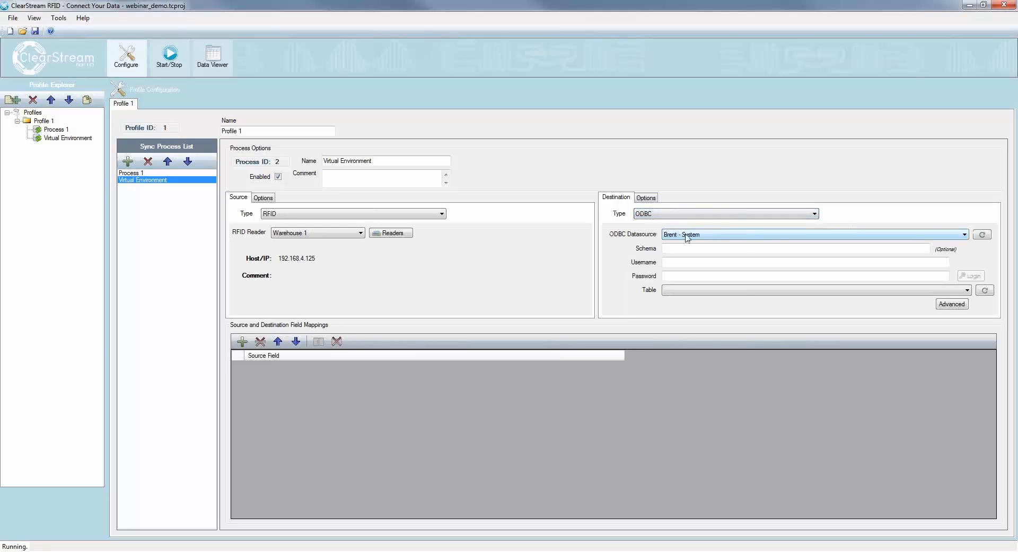
- Point the ODBC destination at the ClearStream RFID Sample - System datasource and the RFID Tag List table
left_click(778, 237)
left_click(732, 275)
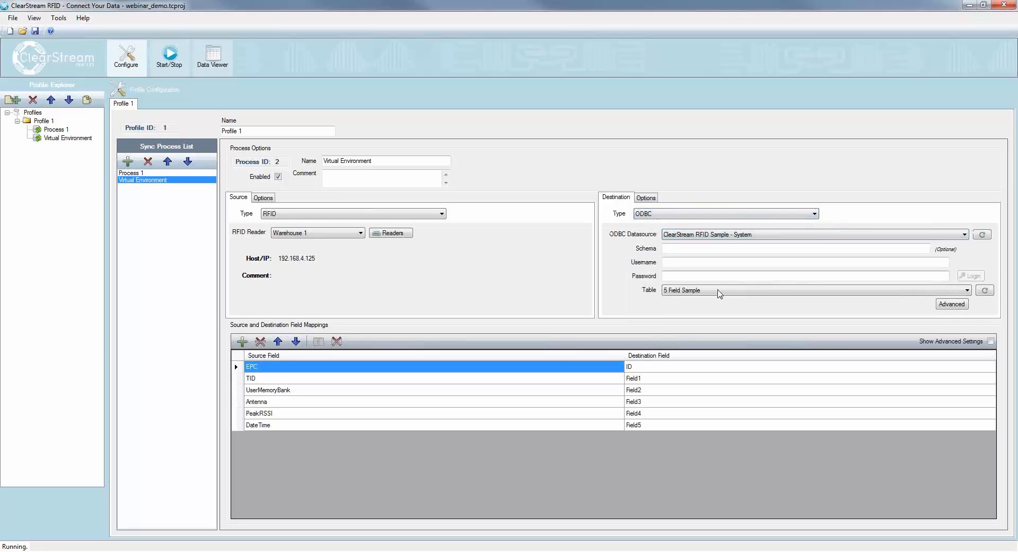
left_click(719, 293)
left_click(700, 302)
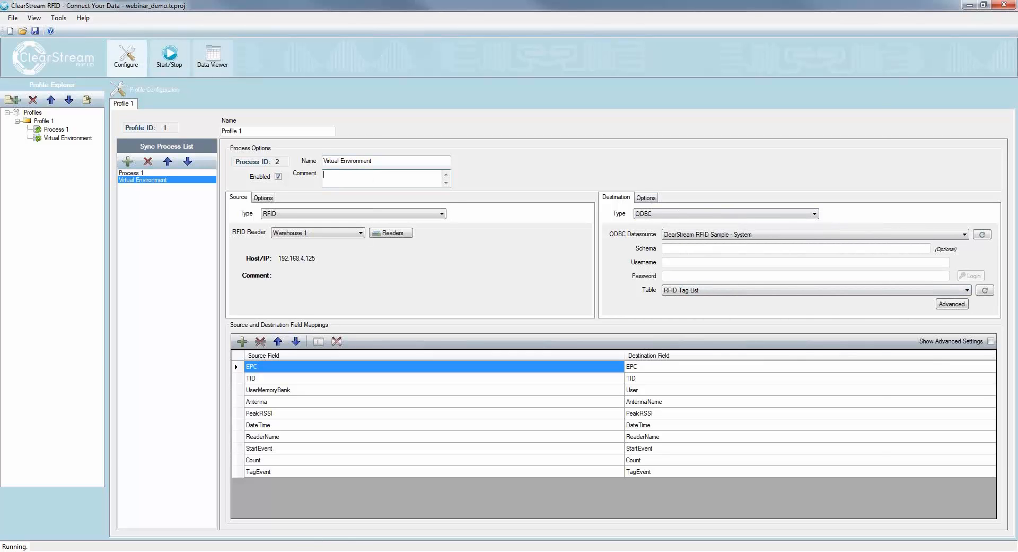
- Switch to Access, refresh the RFID Tag List table to check its records, and return to ClearStream RFID
key("alt+Tab")
left_click(371, 81)
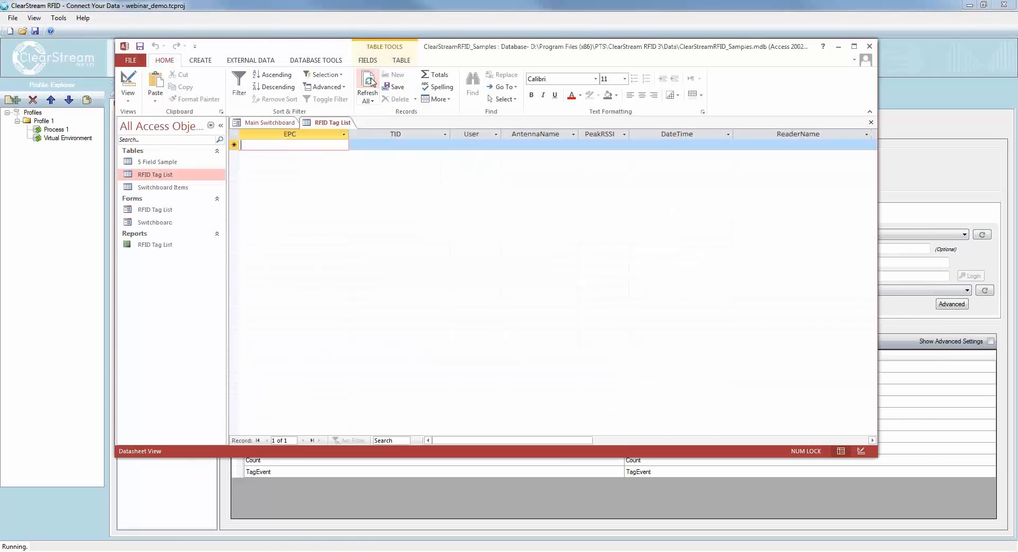
left_click(838, 46)
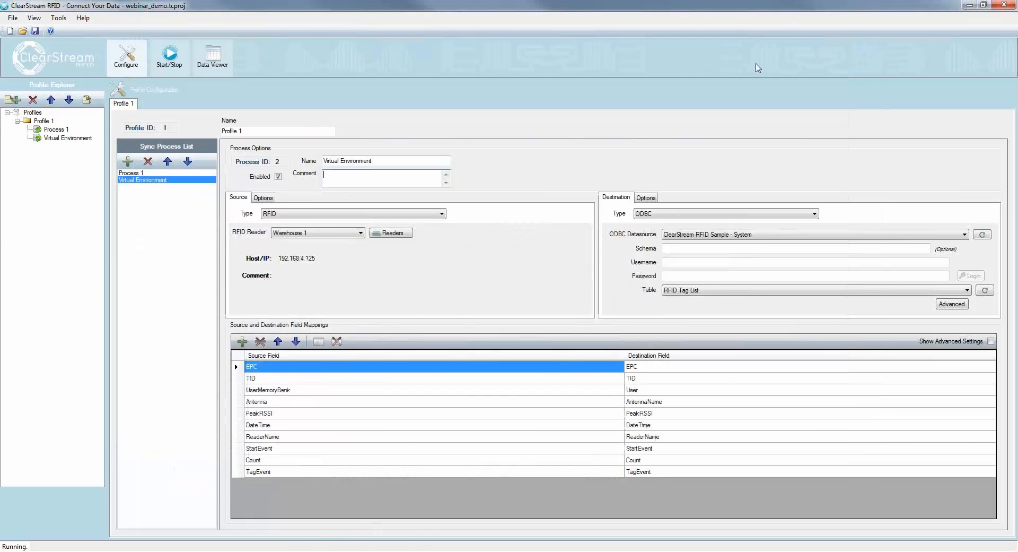
- Set the destination's post type to UpdateExistingAppendIfNotFound with EPC as the update field, and return to the main destination settings
left_click(646, 200)
left_click(686, 219)
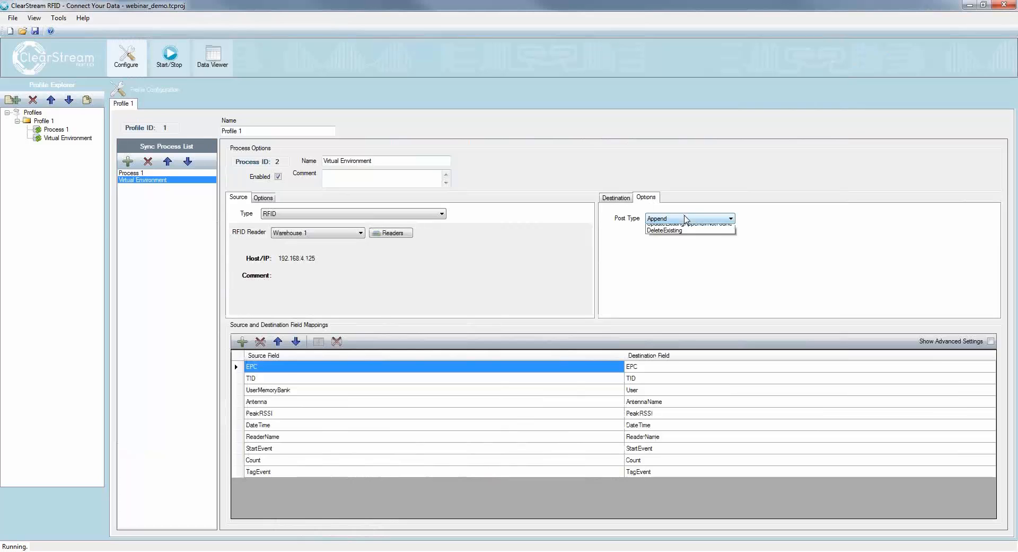
left_click(687, 249)
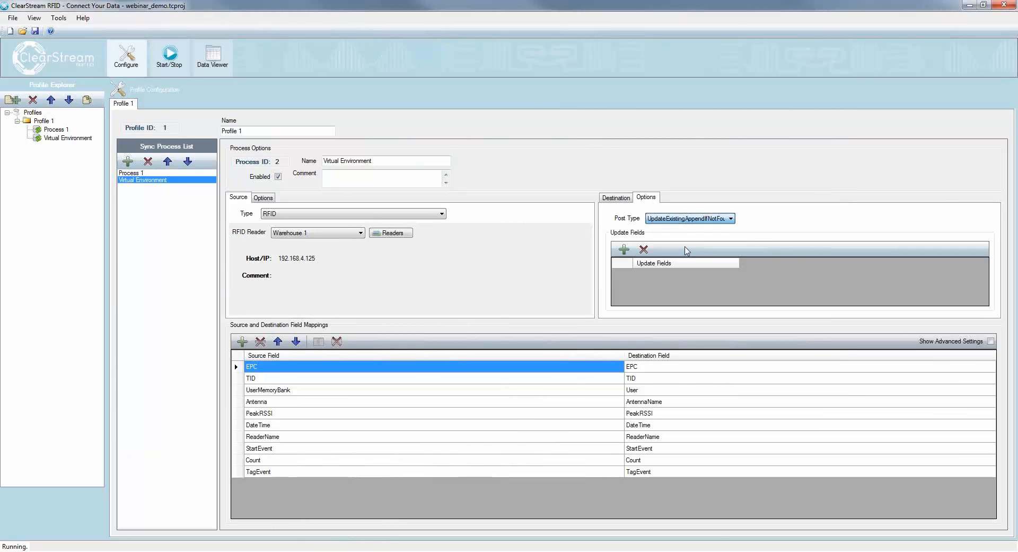
left_click(623, 249)
left_click(689, 274)
left_click(691, 281)
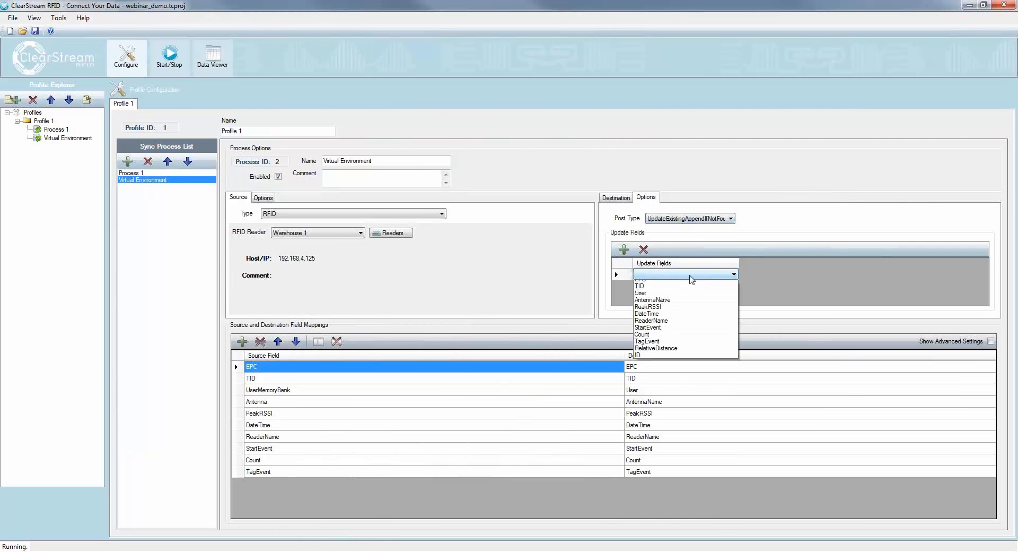
left_click(662, 287)
left_click(407, 175)
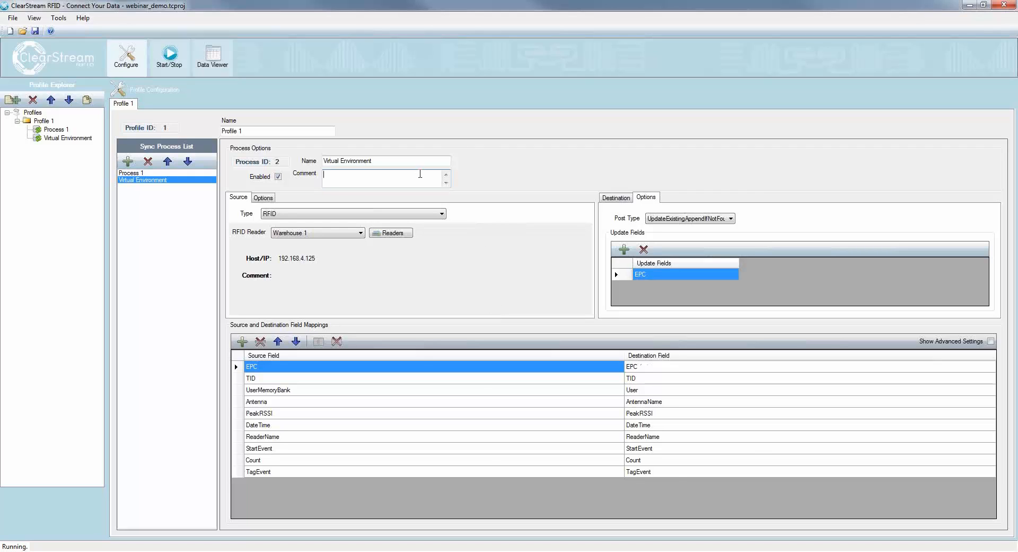
left_click(618, 201)
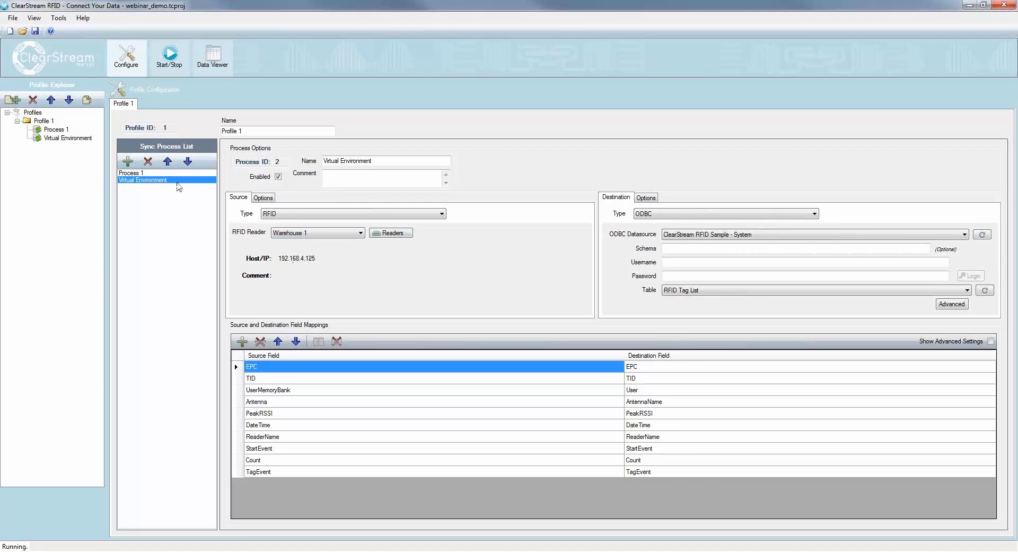
- Add an Emulated reader to the fixed RFID reader configuration and name it ACME Co
left_click(395, 234)
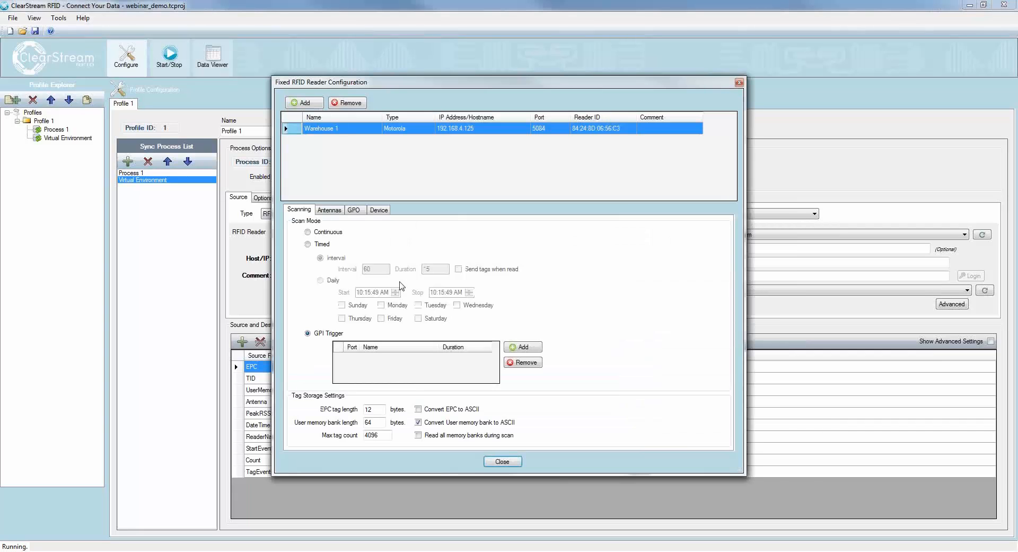
left_click(311, 104)
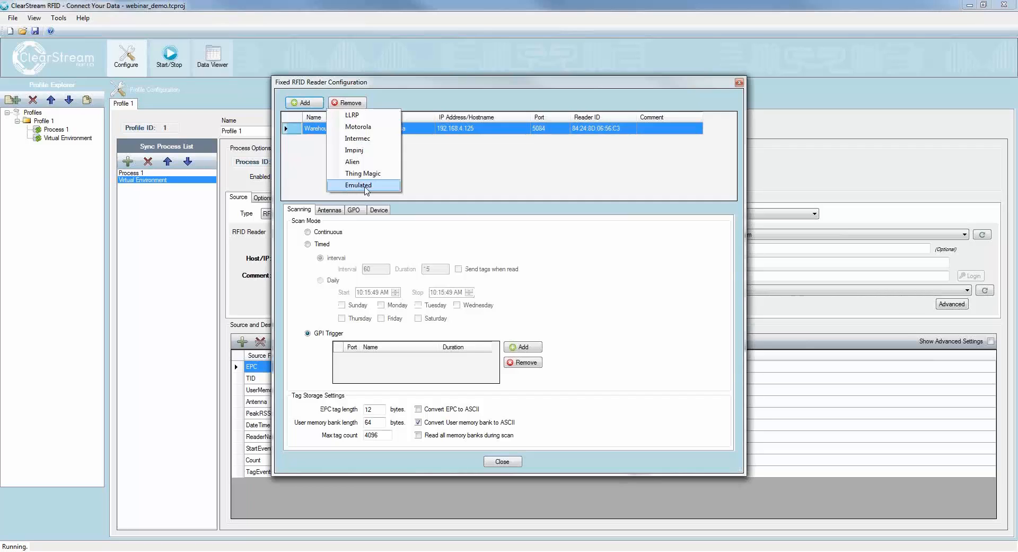
left_click(365, 185)
left_click(357, 141)
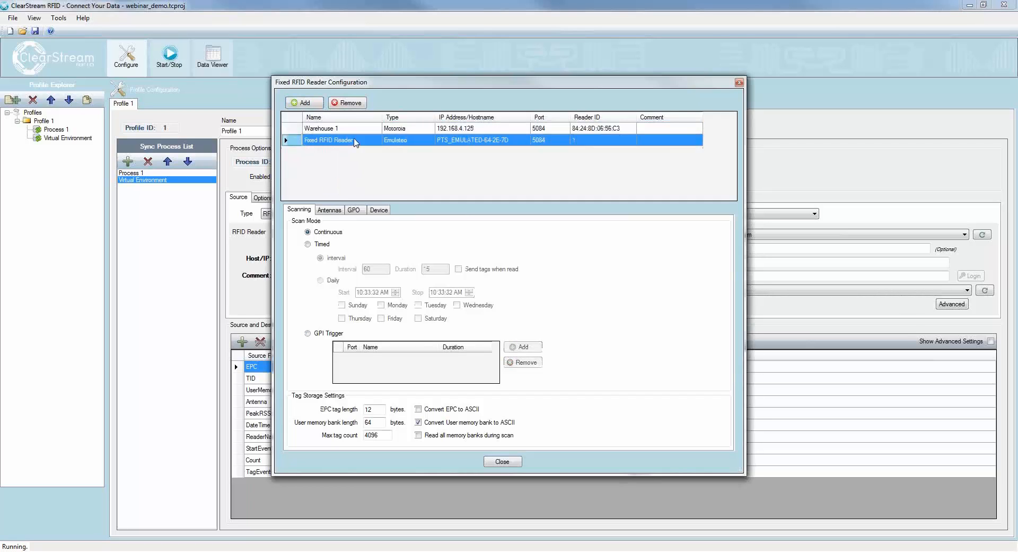
left_click(353, 140)
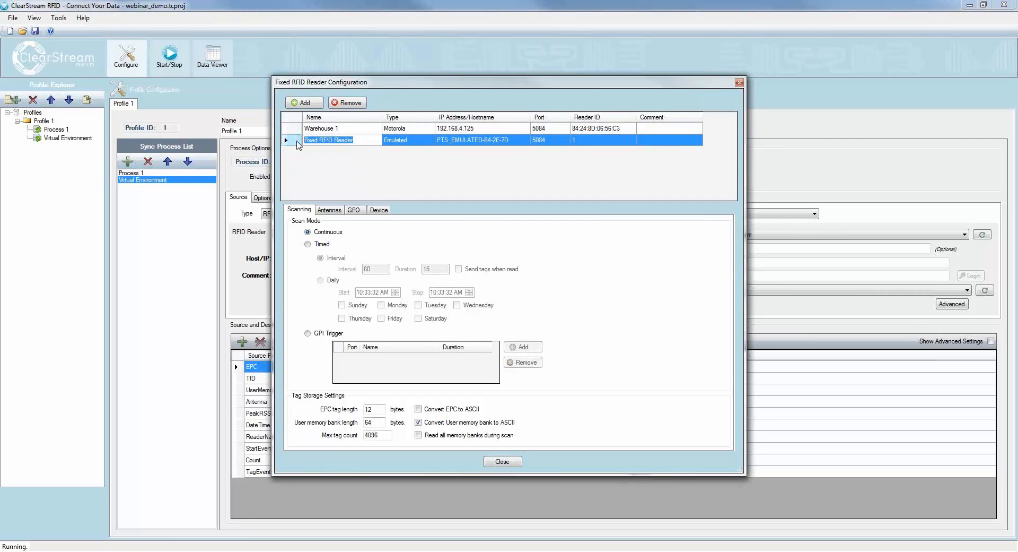
type("ACME Co")
left_click(685, 140)
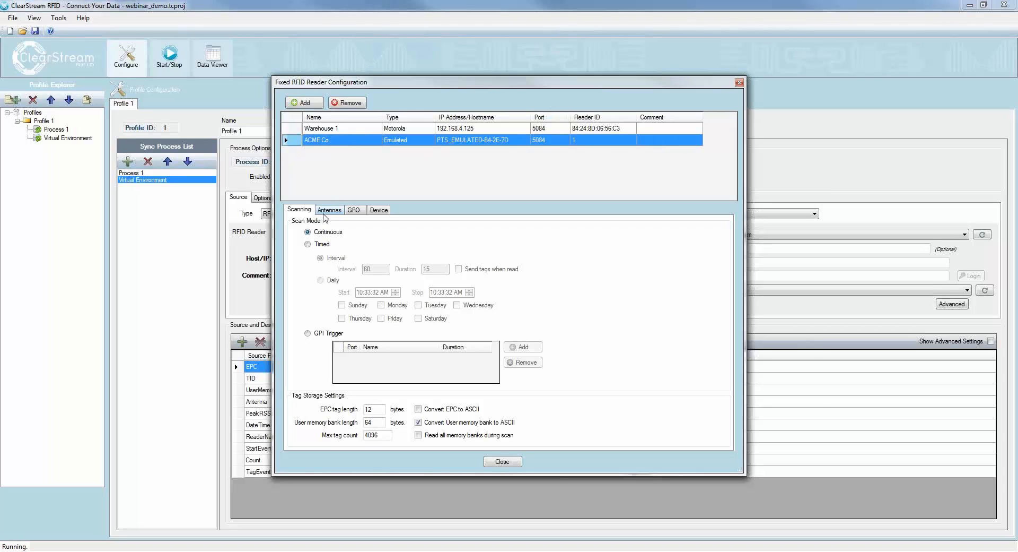
- Add two antennas to the ACME Co reader, naming the first Warehouse Floor and the second Showroom
left_click(328, 210)
left_click(317, 375)
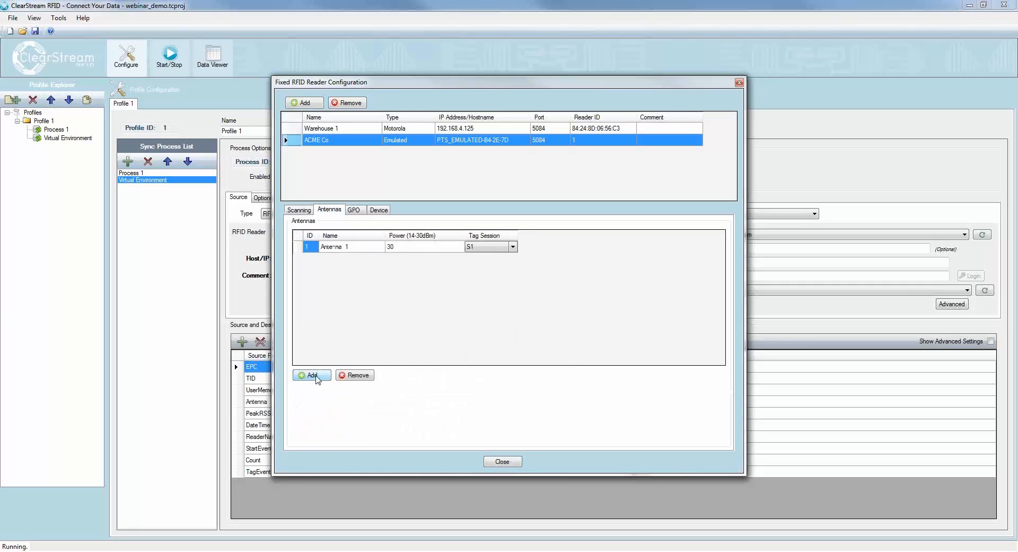
left_click(317, 375)
left_click(346, 246)
left_click(357, 245)
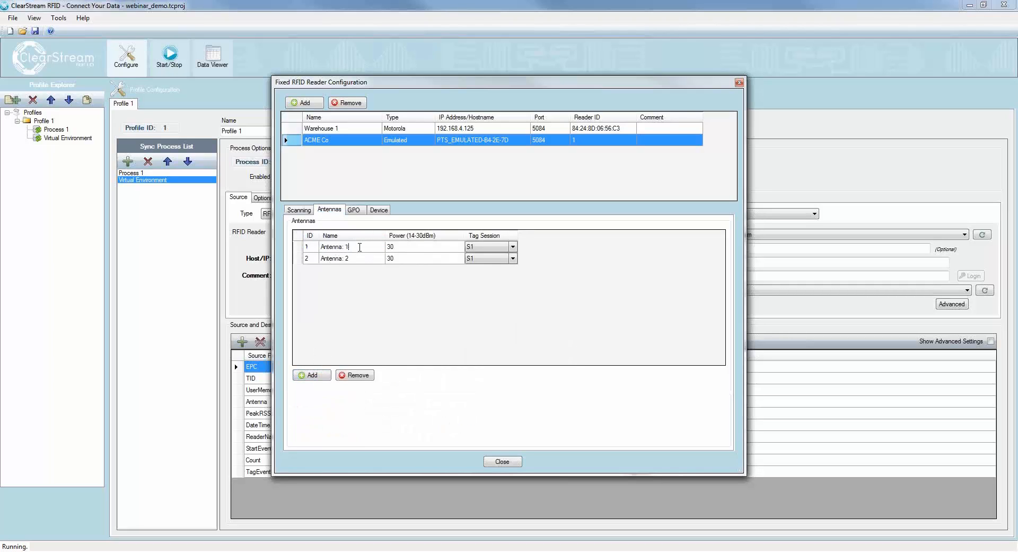
type("W")
key("BackSpace")
left_click(360, 258)
left_click(360, 260)
type("Showroom")
left_click(368, 249)
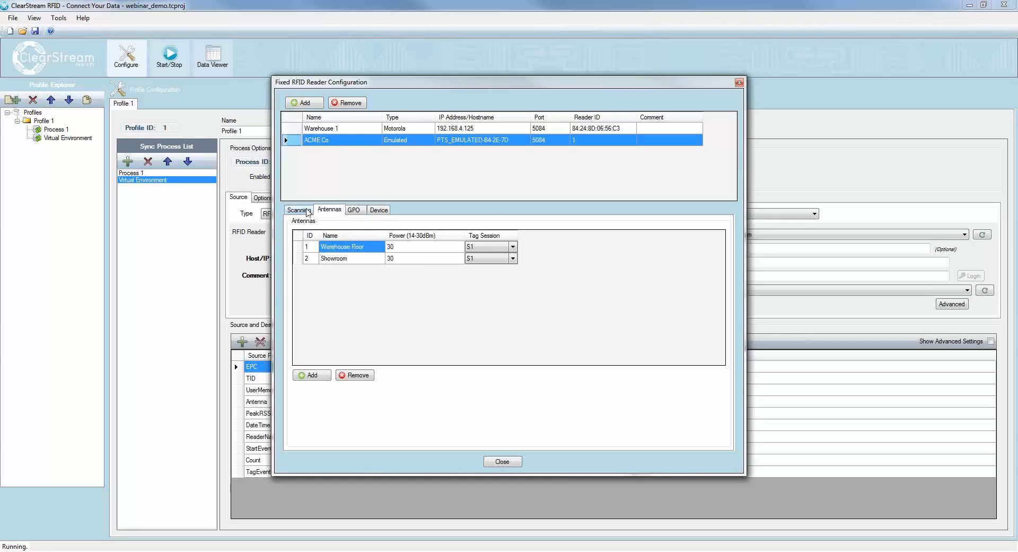
- Review the ACME Co reader's scanning settings, close the reader configuration, and set the Virtual Environment source's RFID reader to ACME Co
left_click(305, 211)
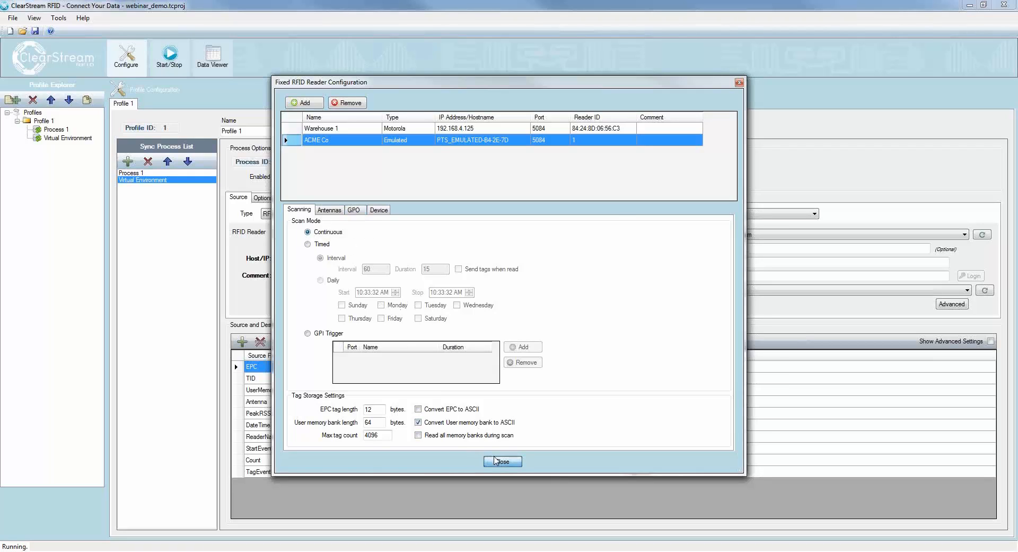
left_click(496, 461)
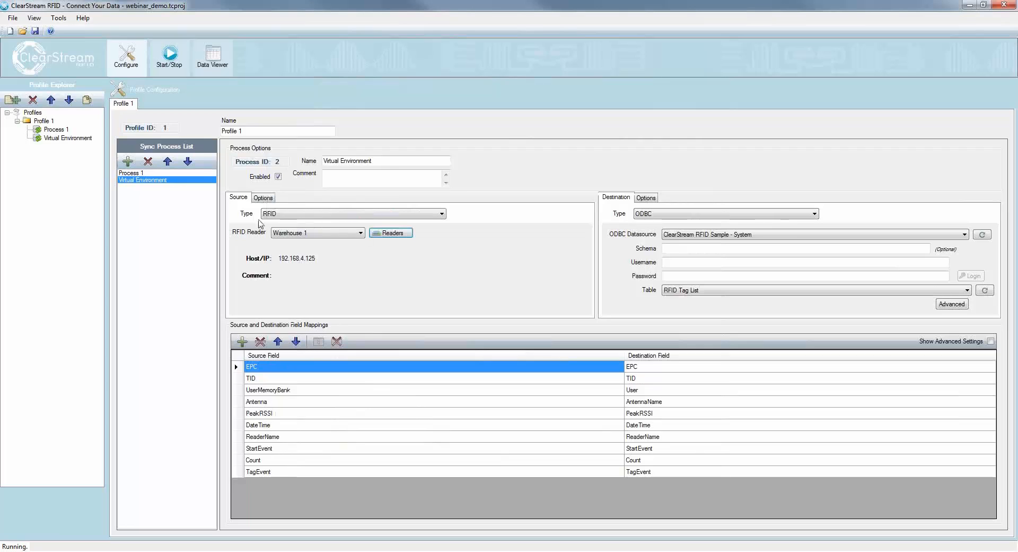
left_click(305, 235)
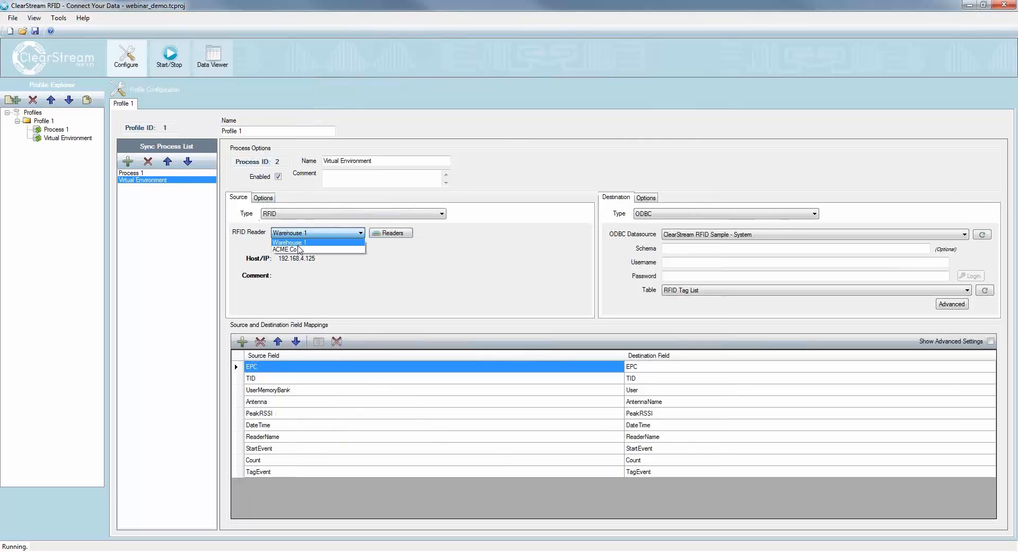
left_click(297, 249)
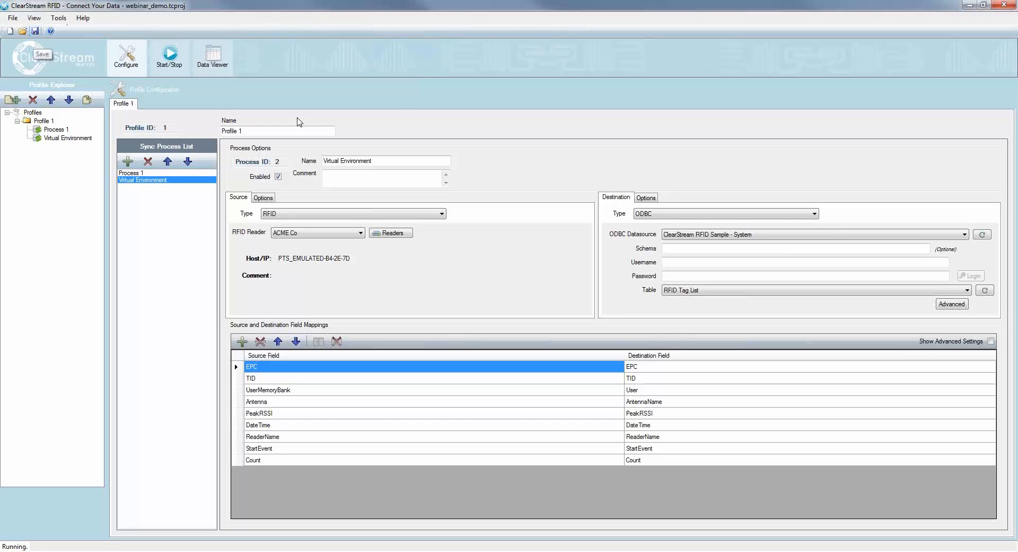
- Check the antennas in Virtual Site Survey, return to ClearStream RFID, and start only the ACME Co reader
left_click(309, 516)
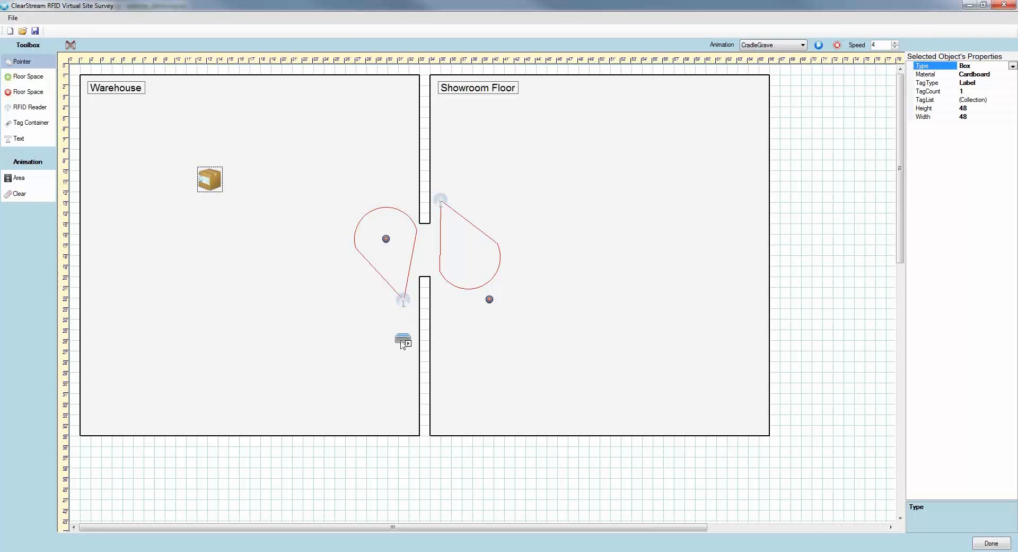
left_click(245, 551)
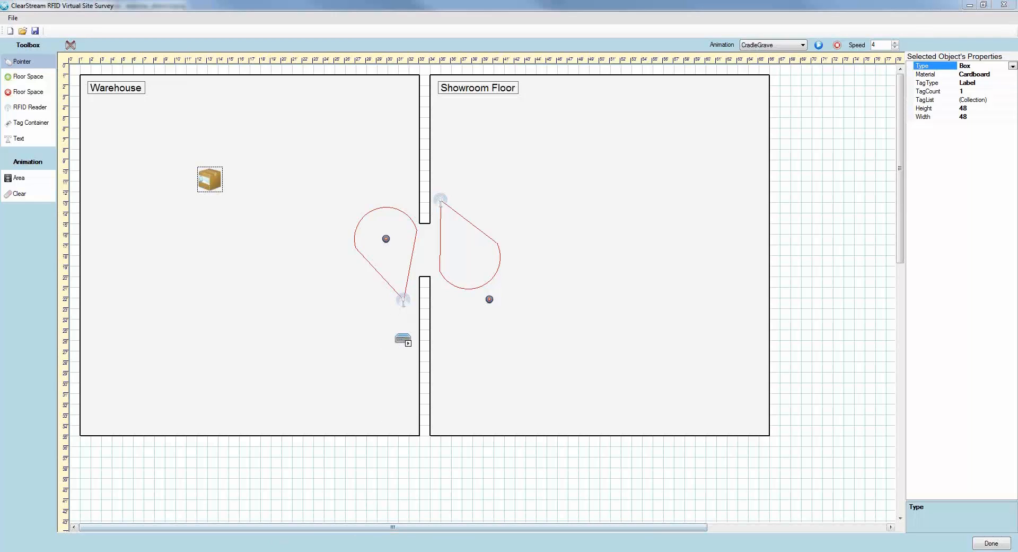
left_click(199, 502)
left_click(169, 56)
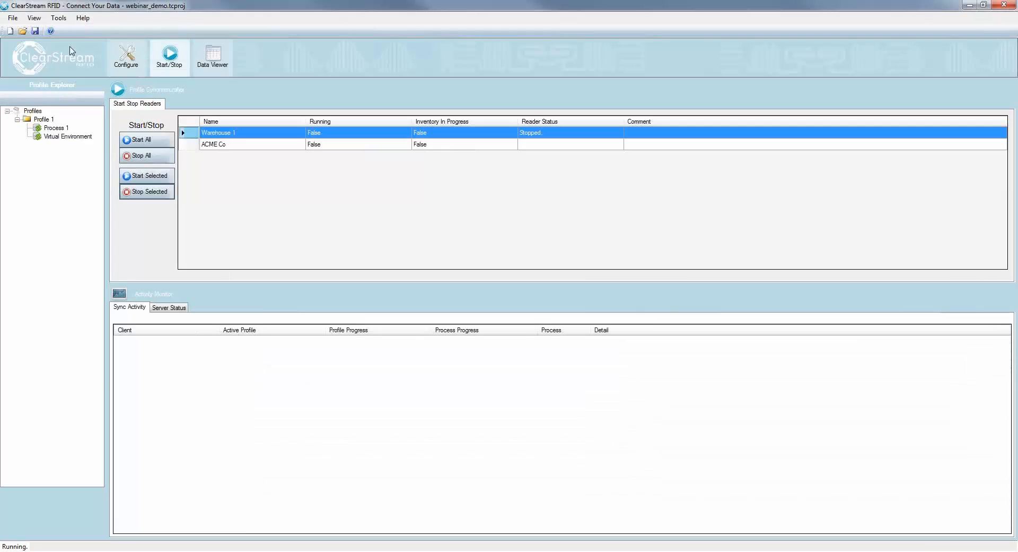
left_click(265, 146)
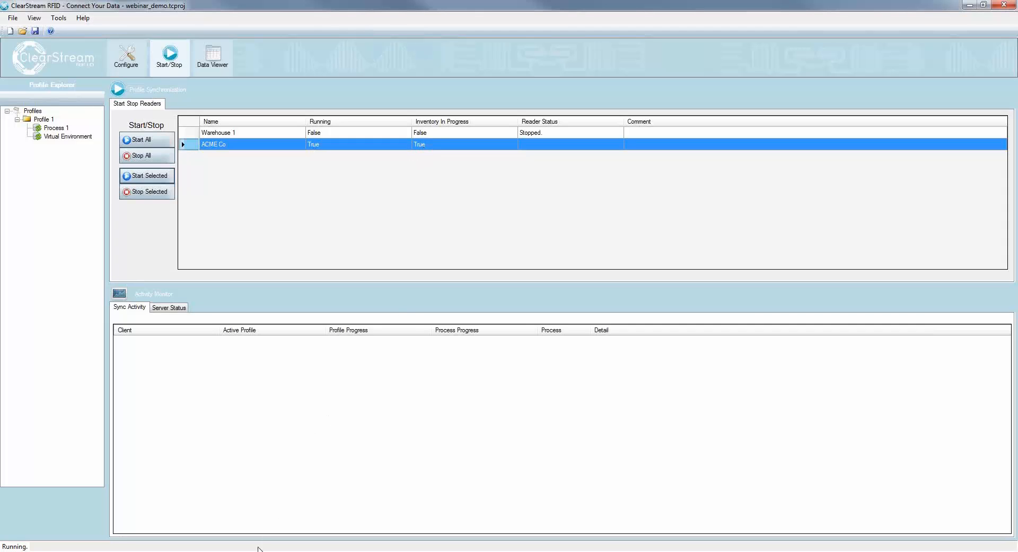
- In Virtual Site Survey, move the box through the warehouse antenna's read field and back, and check the sync activity in ClearStream RFID
left_click(292, 512)
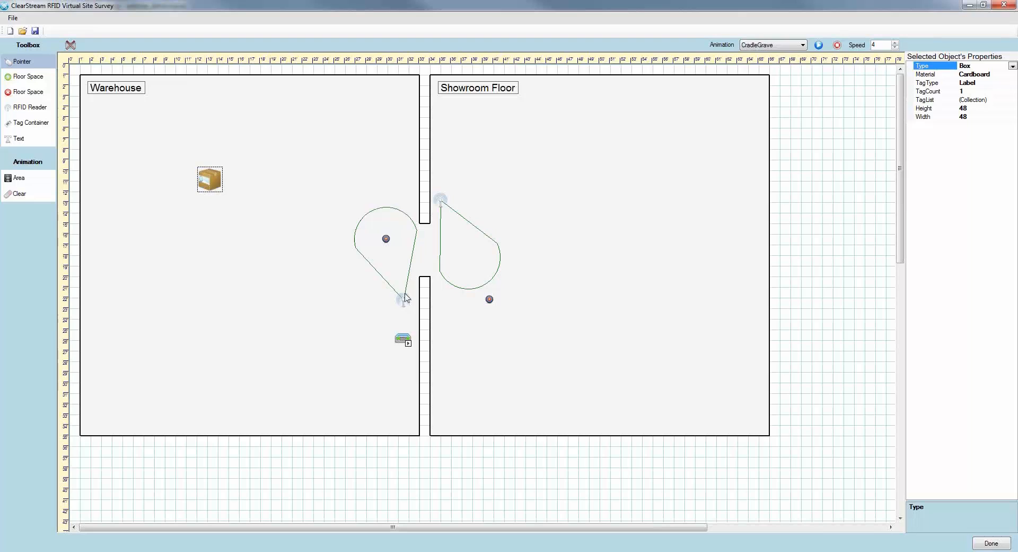
left_click_drag(216, 180, 292, 285)
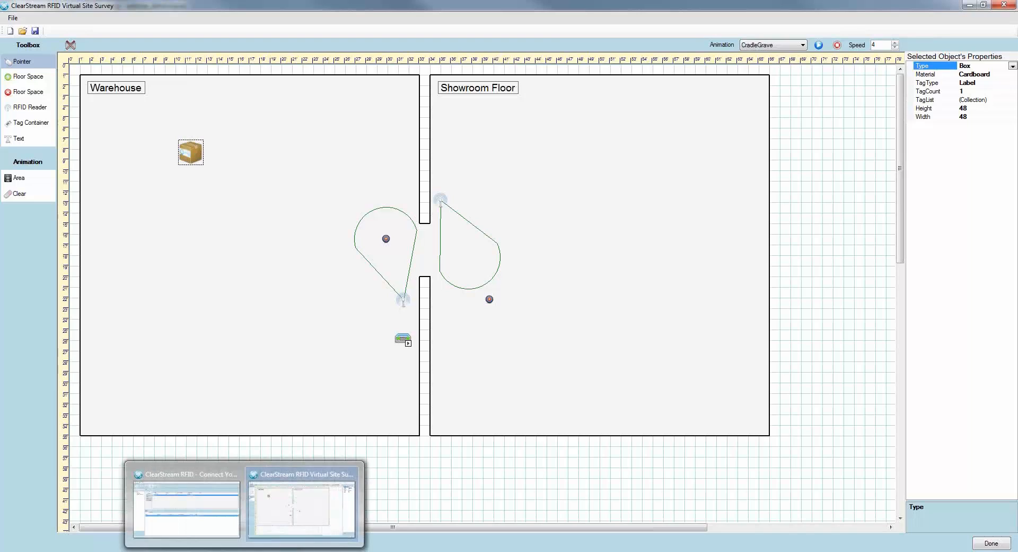
left_click(228, 517)
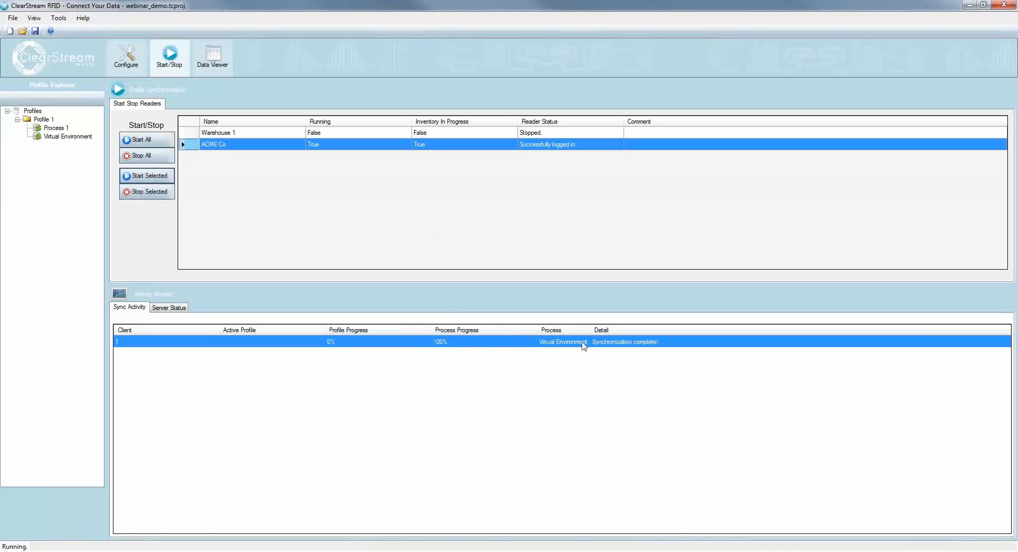
- Check the posted tag record in ClearStream RFID's Data Viewer and in the refreshed RFID Tag List table in Access
left_click(221, 63)
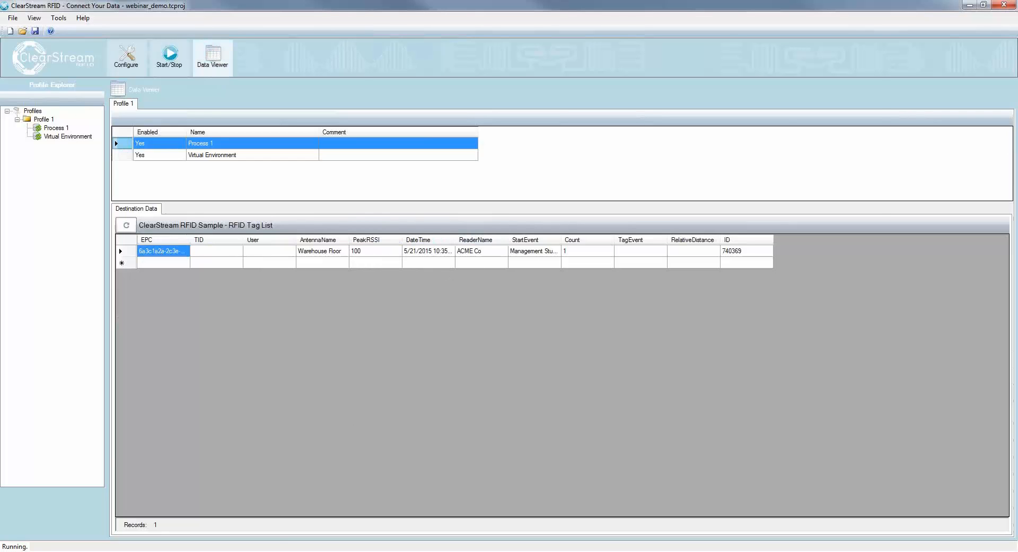
left_click(303, 551)
left_click(368, 84)
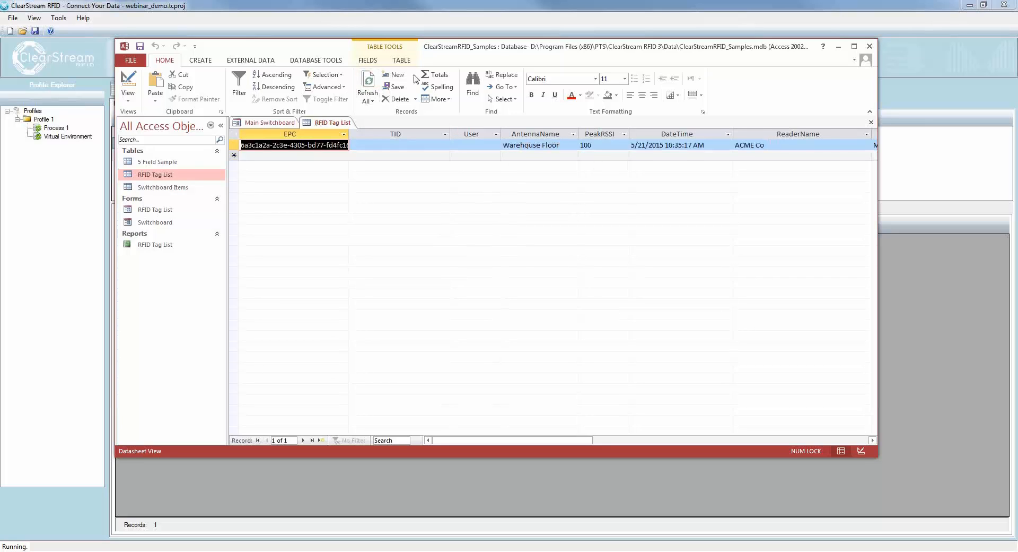
left_click(376, 4)
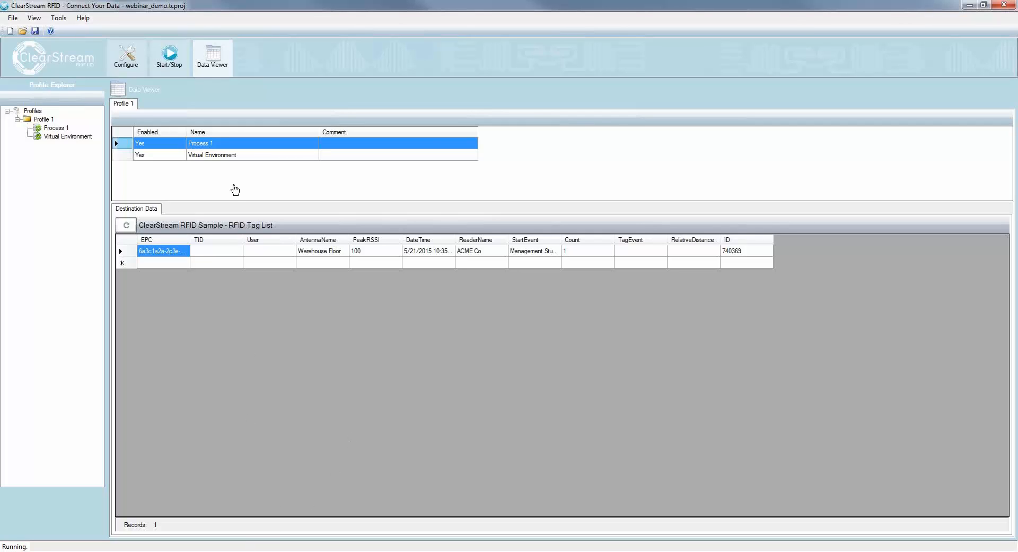
- Switch to Virtual Site Survey, move the box from the Warehouse to the Showroom Floor, and refresh the RFID Tag List in Access
left_click(170, 55)
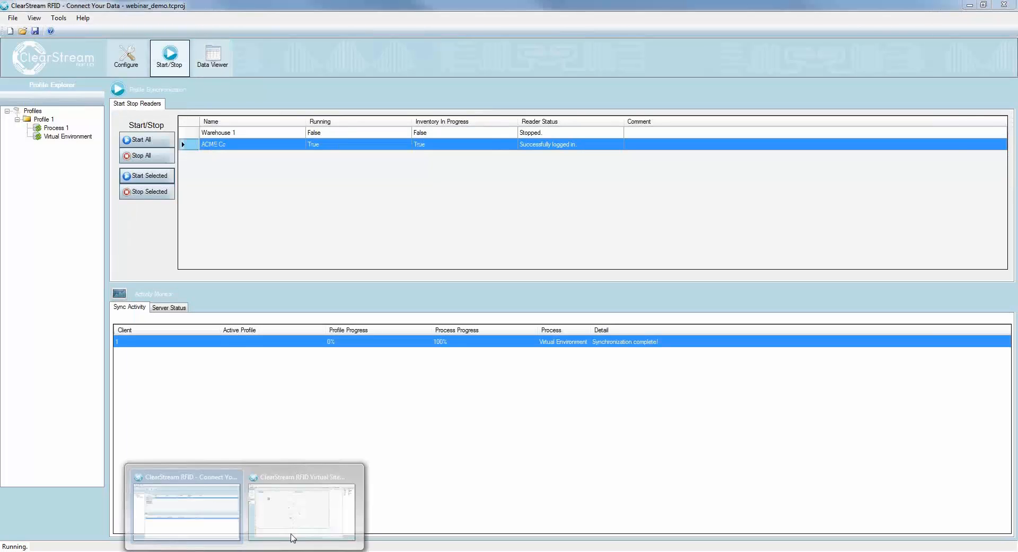
left_click(291, 520)
left_click_drag(197, 155, 630, 202)
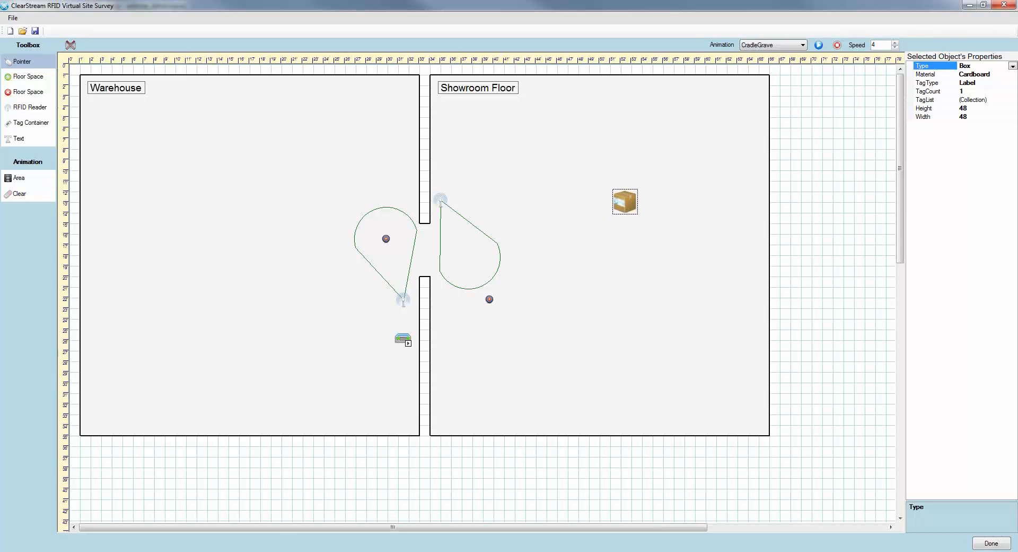
left_click(323, 551)
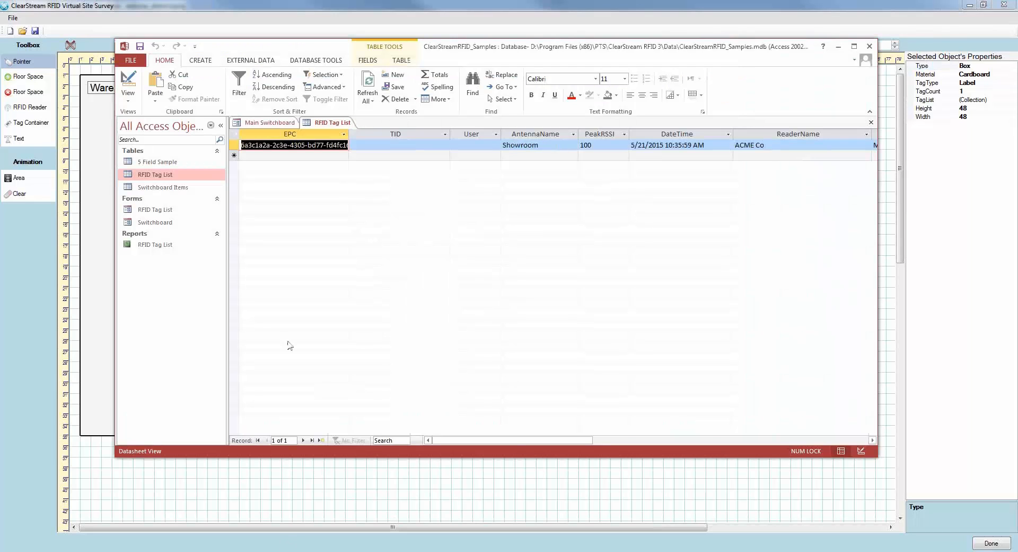
left_click(370, 82)
- Move the box from the Showroom Floor back to the Warehouse in Virtual Site Survey, and check its antenna name in Access
mouse_move(244, 550)
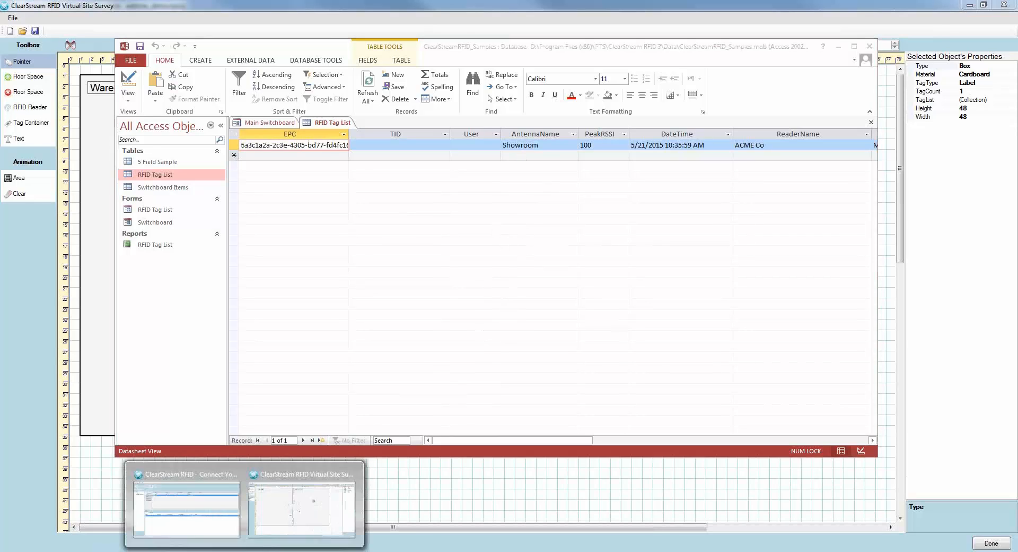
left_click(302, 517)
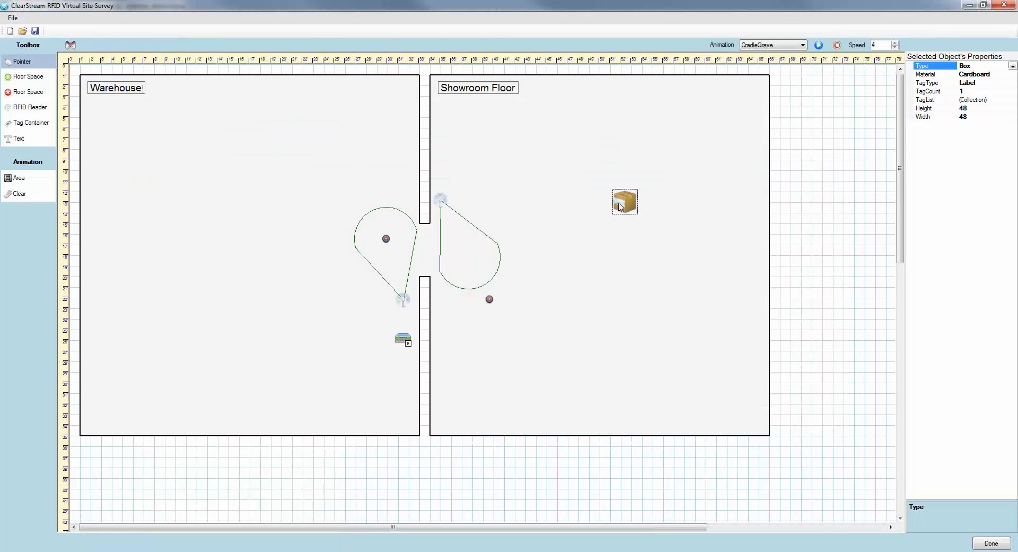
left_click_drag(621, 202, 234, 130)
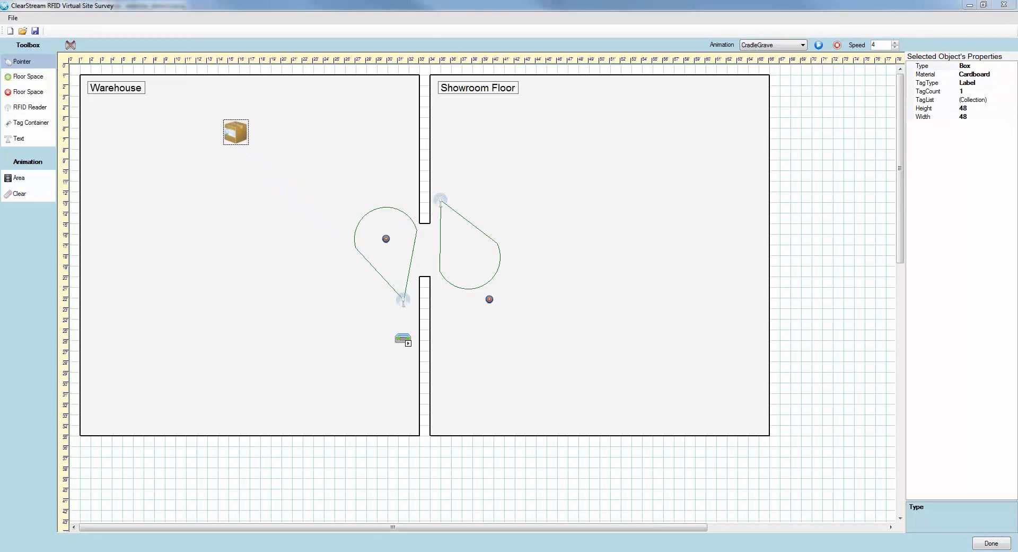
left_click(598, 546)
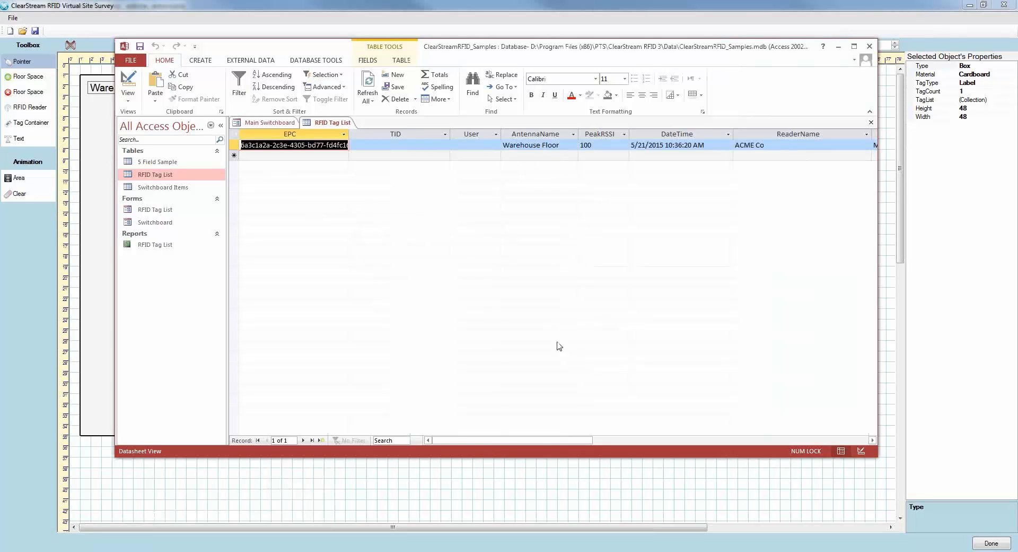
- Switch to ClearStream RFID and refresh the RFID Tag List destination data in the Data Viewer
mouse_move(244, 549)
left_click(295, 504)
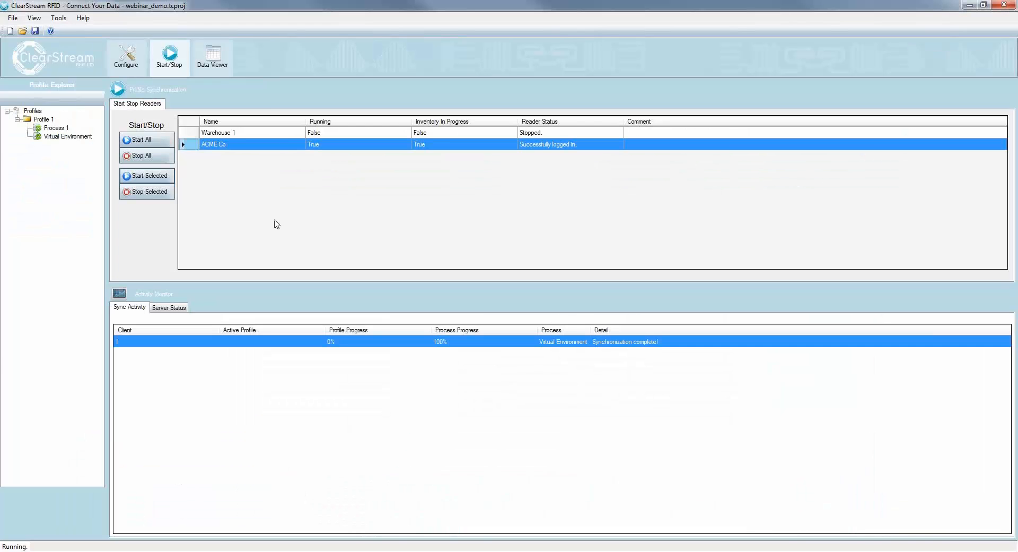
left_click(215, 68)
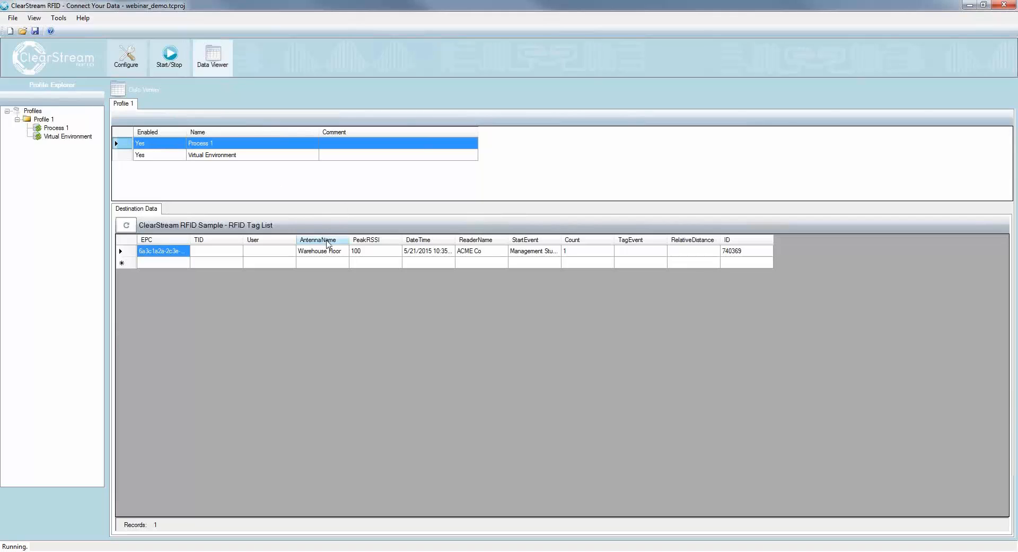
left_click(126, 225)
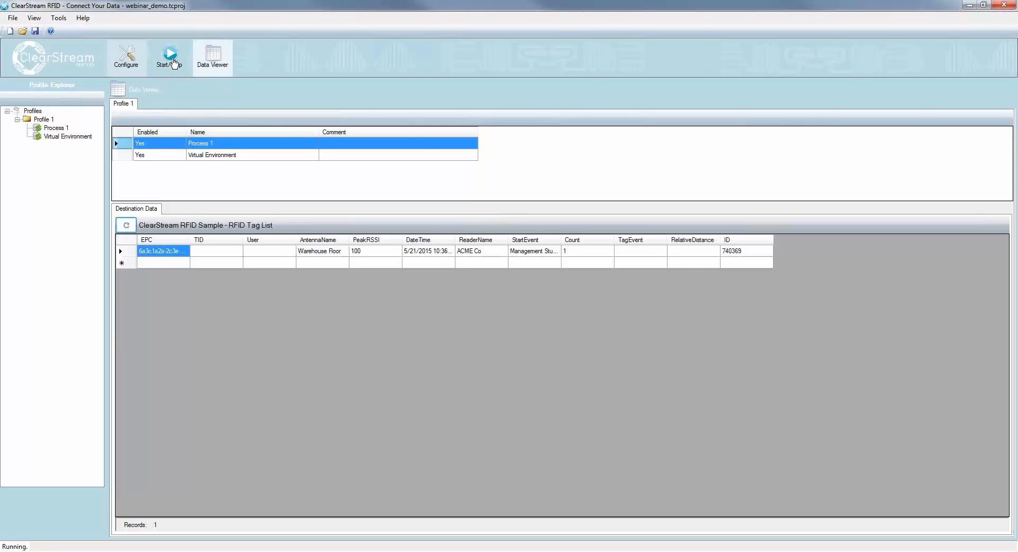
- Compare the site model with the Access table, and place a second tag container in the Warehouse in Virtual Site Survey
mouse_move(245, 549)
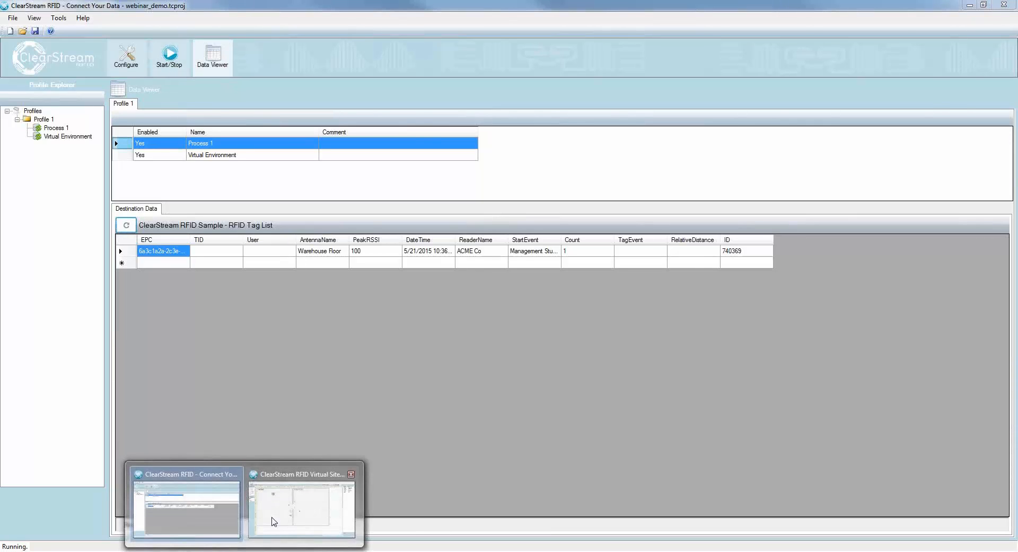
left_click(275, 517)
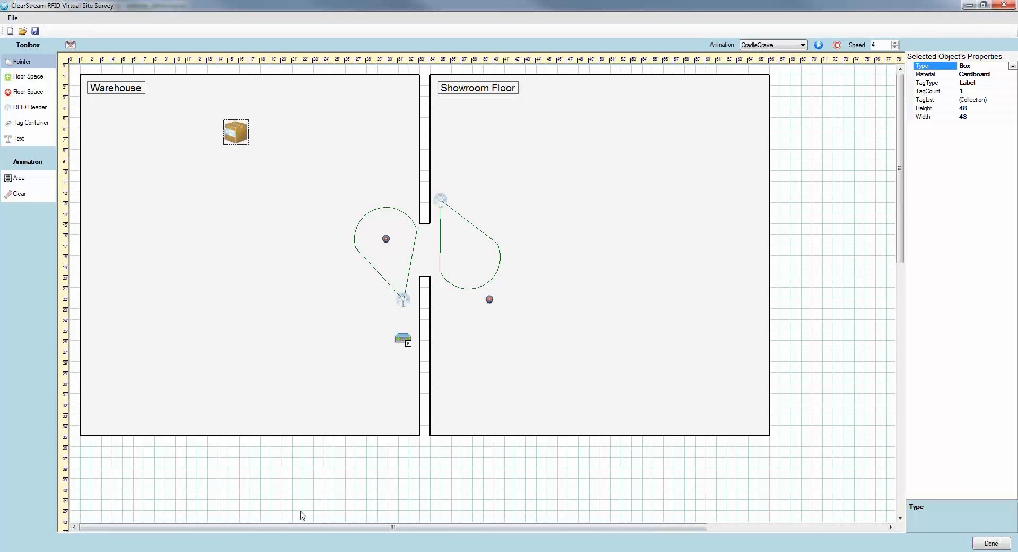
key("alt+Tab")
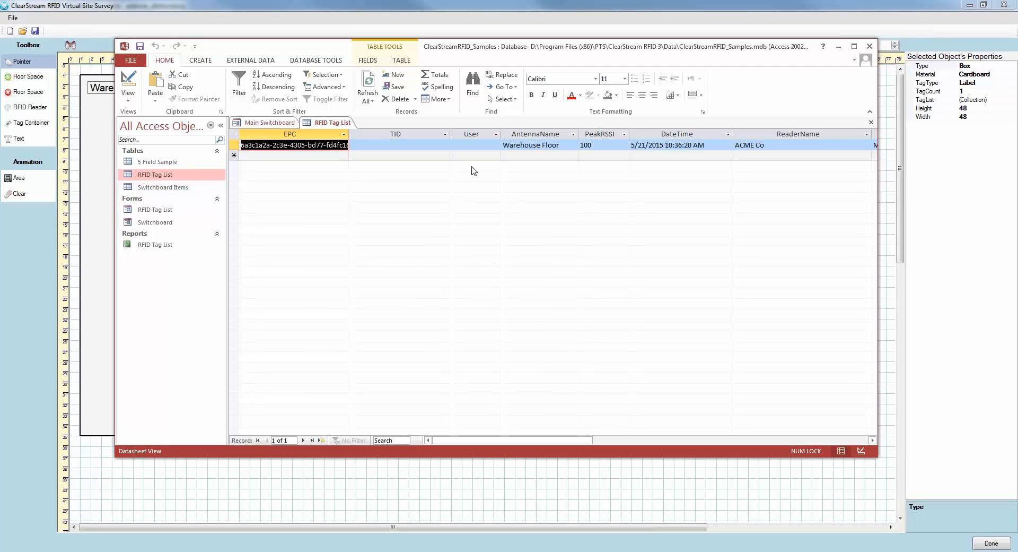
left_click(424, 4)
left_click(38, 122)
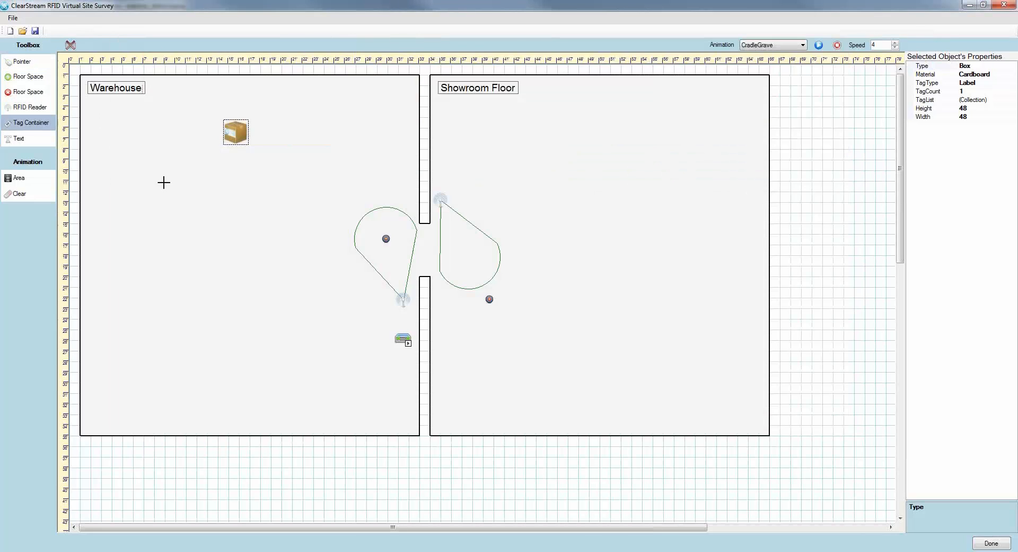
left_click(163, 182)
left_click(21, 62)
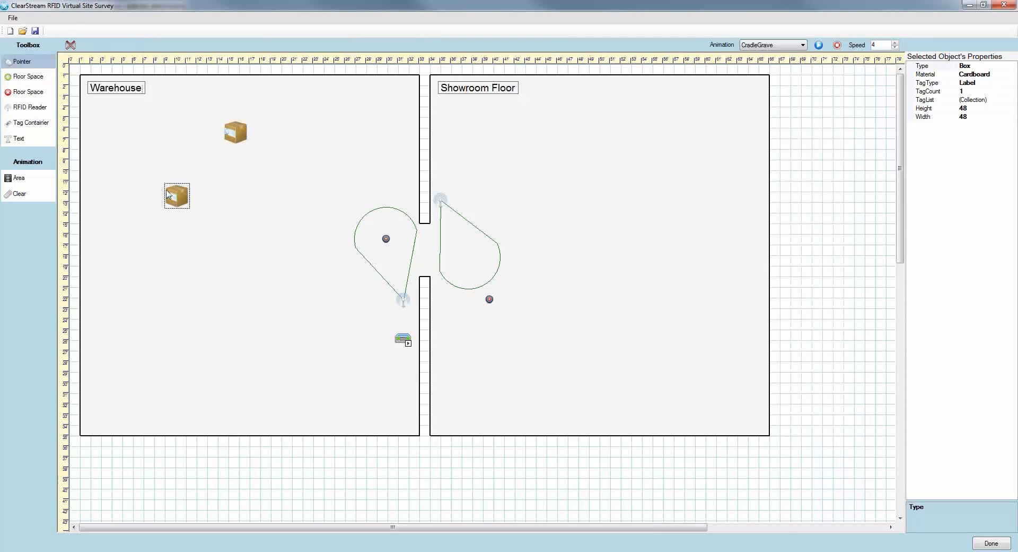
- Move the new box past the warehouse antenna to the lower part of the Warehouse, and refresh the RFID Tag List in Access
left_click_drag(168, 194, 284, 324)
left_click(294, 549)
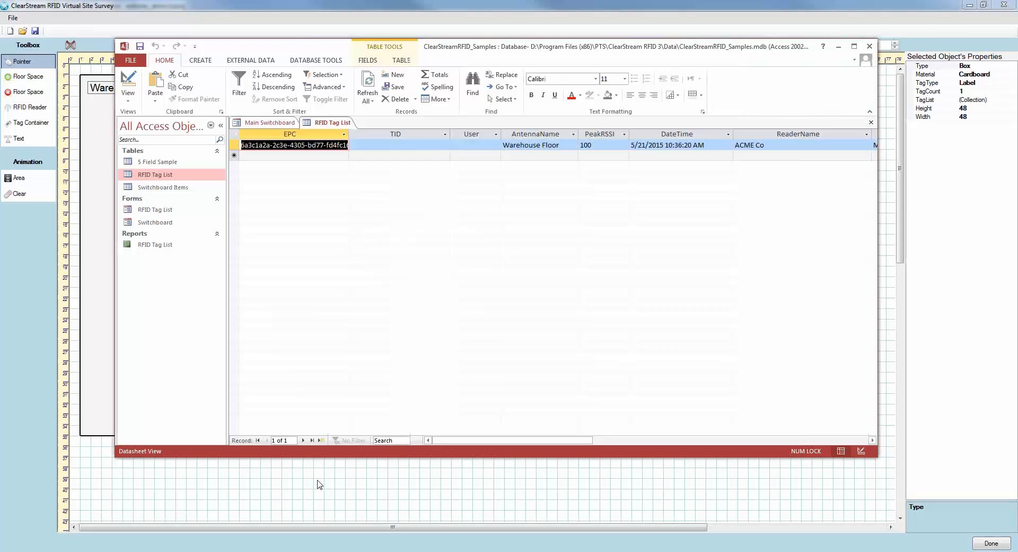
left_click(360, 89)
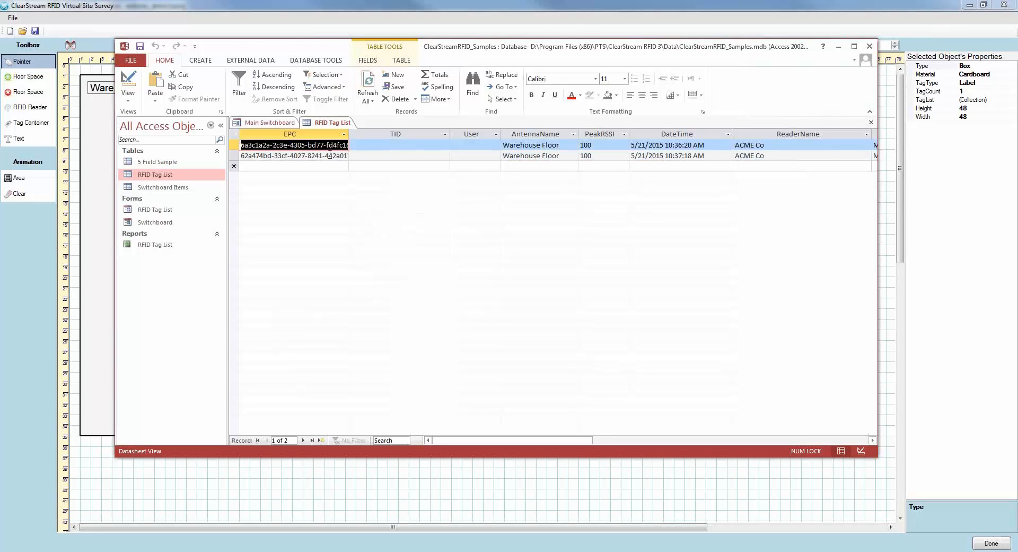
left_click(437, 5)
- Move the second box from the Warehouse to the Showroom Floor, and check its updated record in Access
left_click_drag(292, 318, 582, 209)
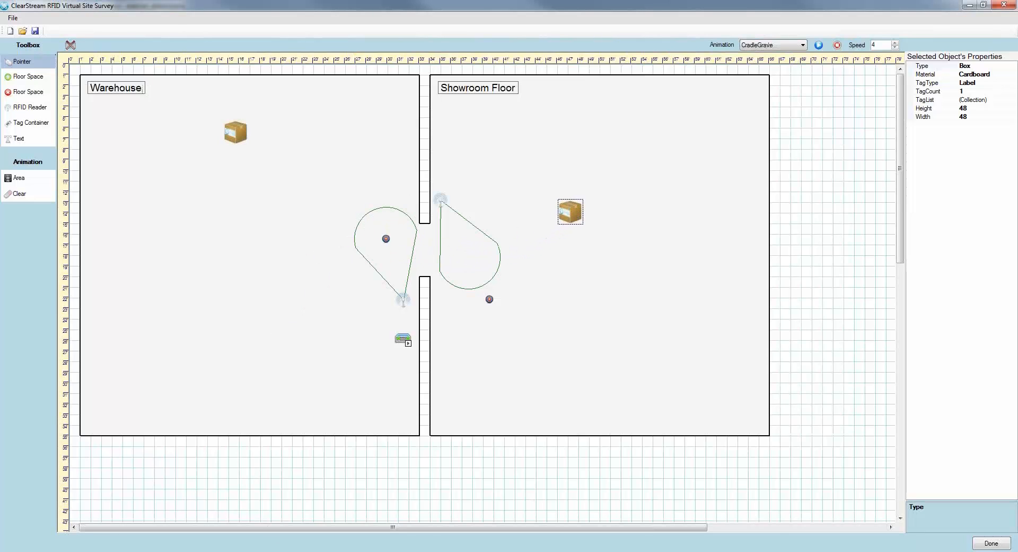
left_click(277, 551)
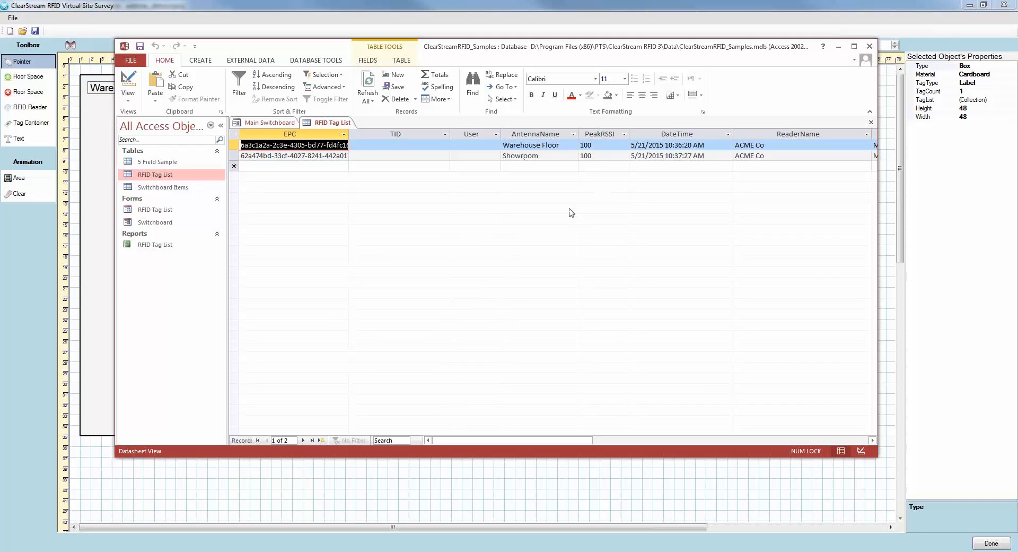
left_click(302, 500)
- Switch to ClearStream RFID and open the profile configuration of the Virtual Environment process
mouse_move(244, 550)
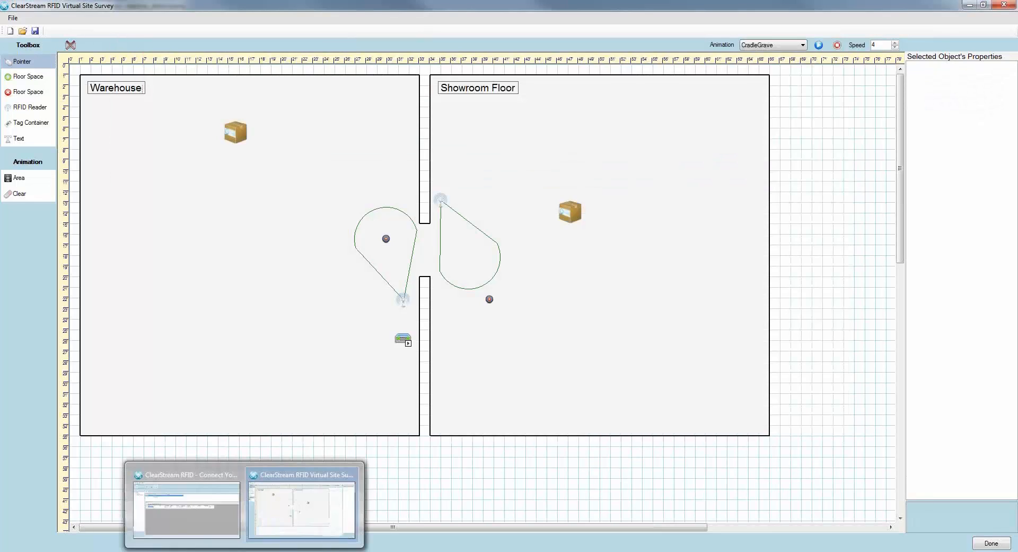
left_click(186, 510)
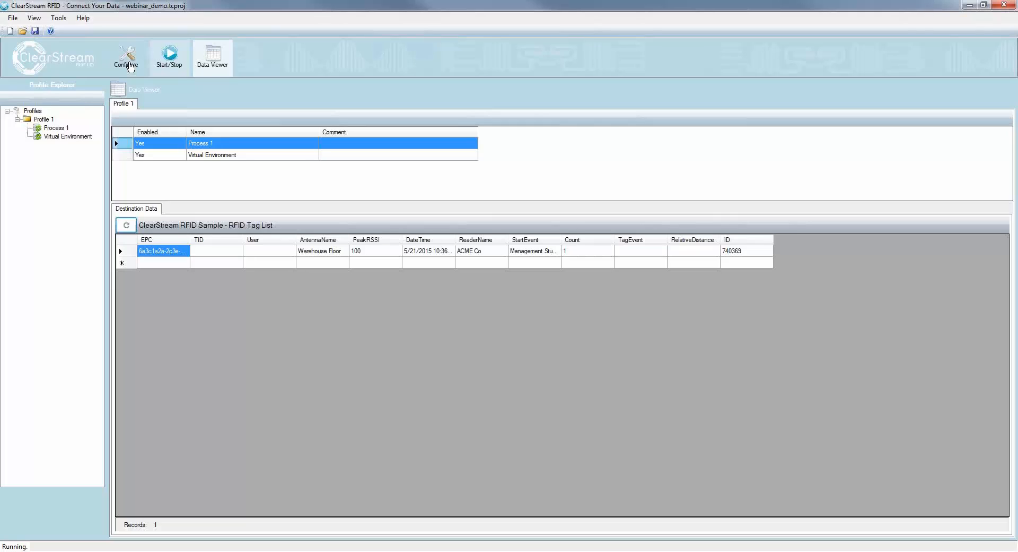
left_click(130, 62)
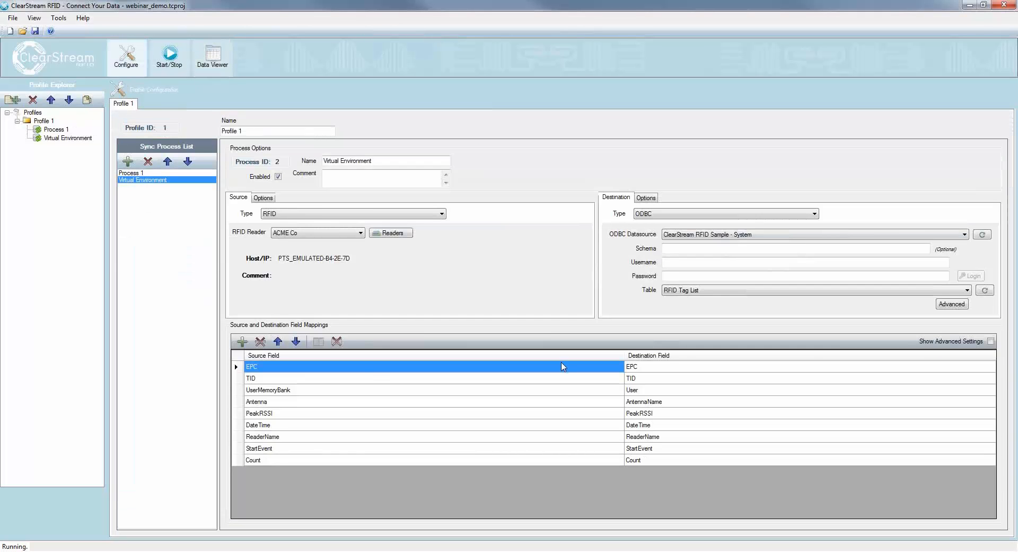